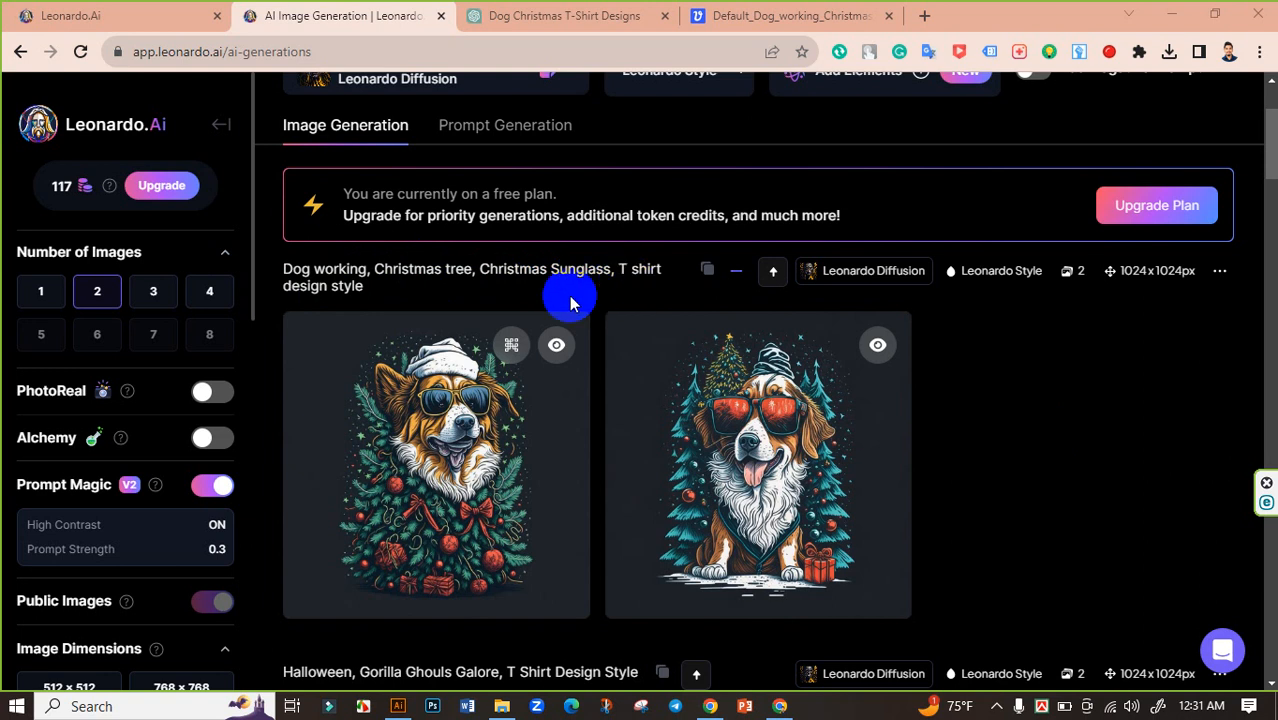
Upscale the sitting dog design with red sunglasses using HD Smooth, download it, and show the file in the Downloads folder
{"action": "mouse_move", "coordinate": [728, 460]}
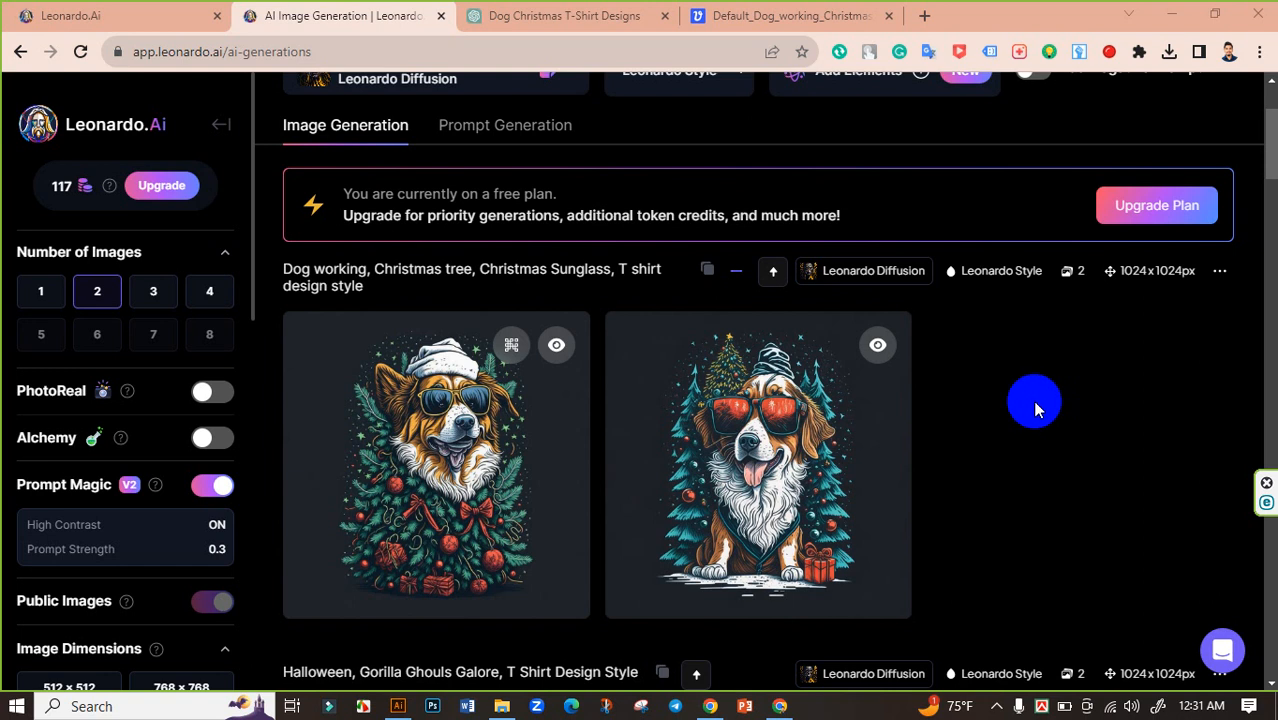
{"action": "mouse_move", "coordinate": [719, 434]}
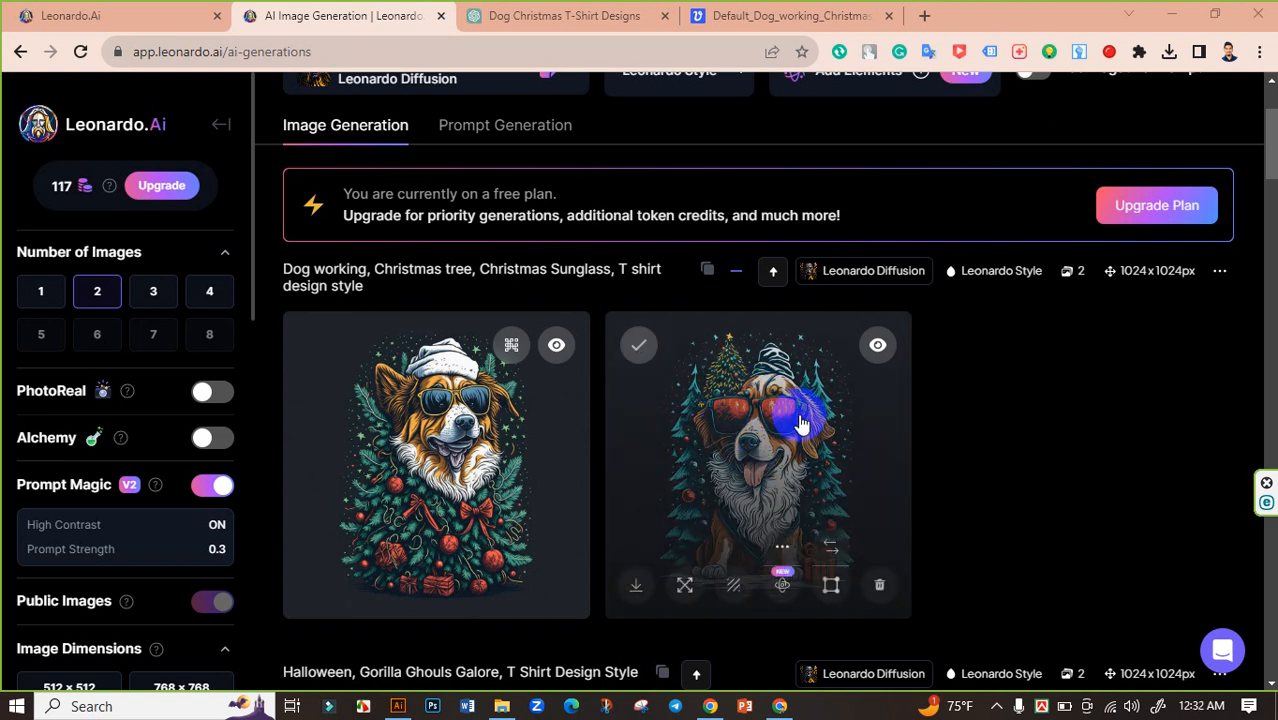
{"action": "left_click", "coordinate": [768, 426]}
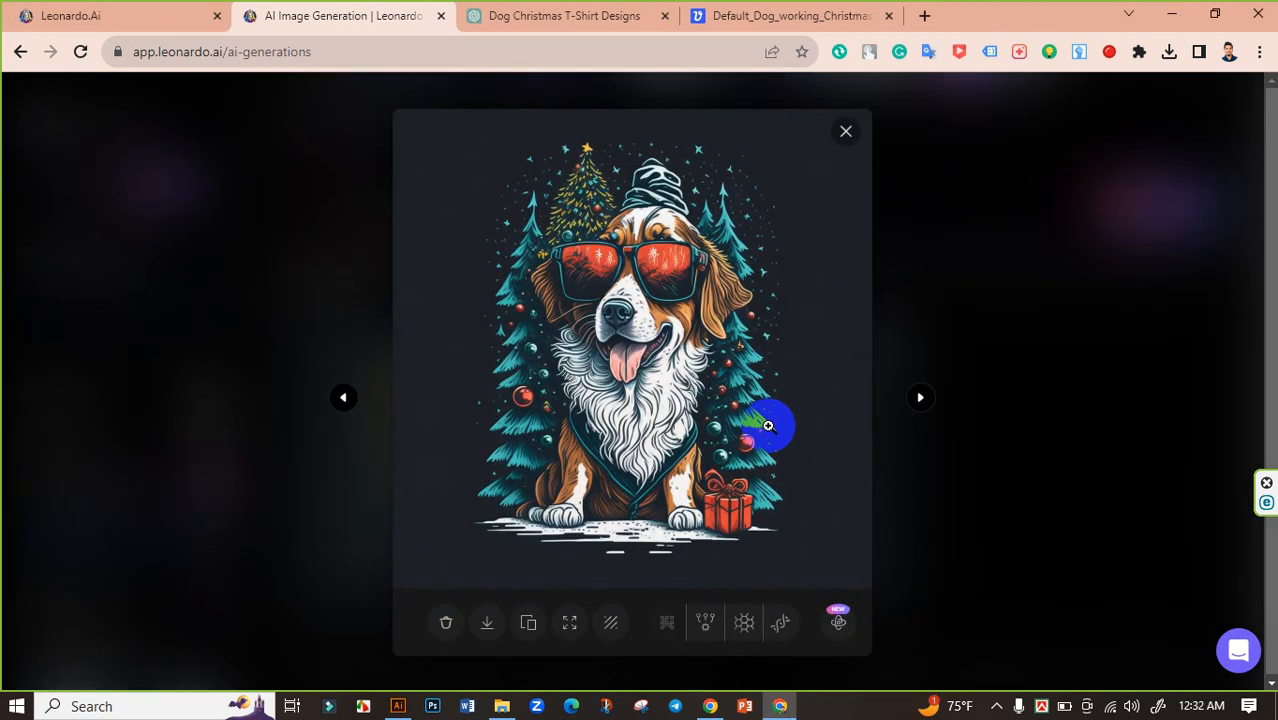
{"action": "left_click", "coordinate": [746, 628]}
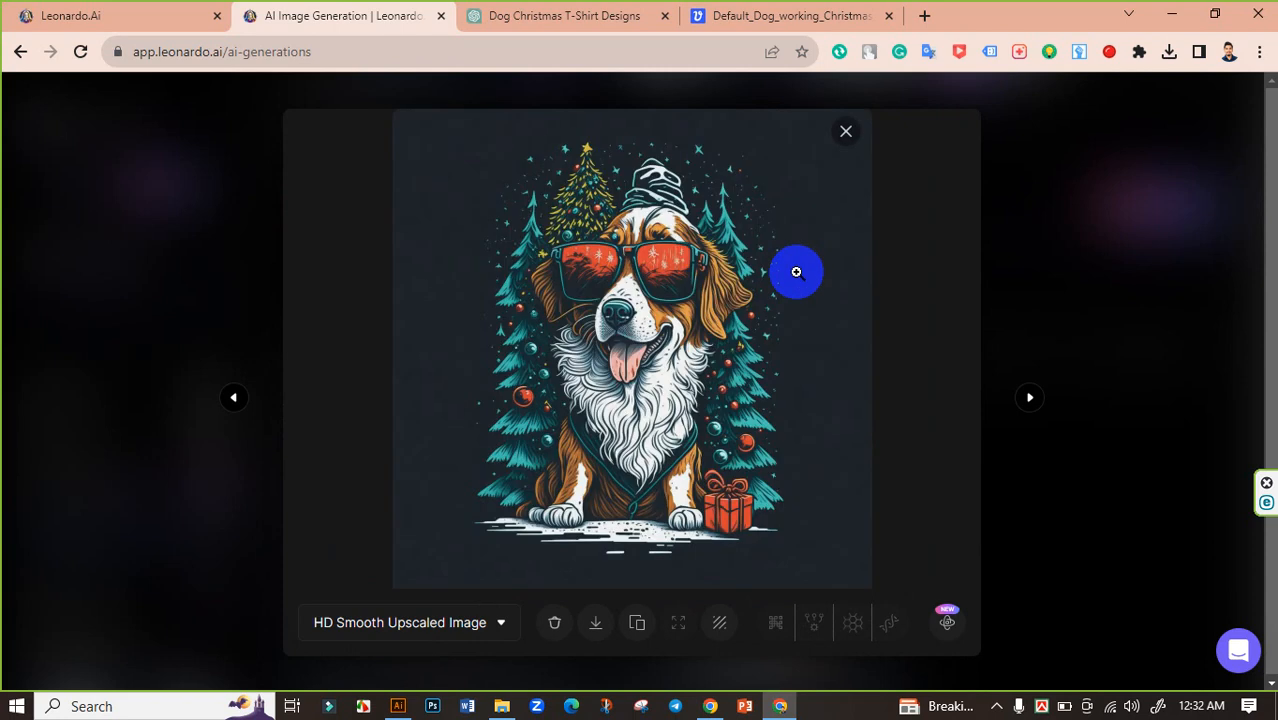
{"action": "left_click", "coordinate": [594, 625]}
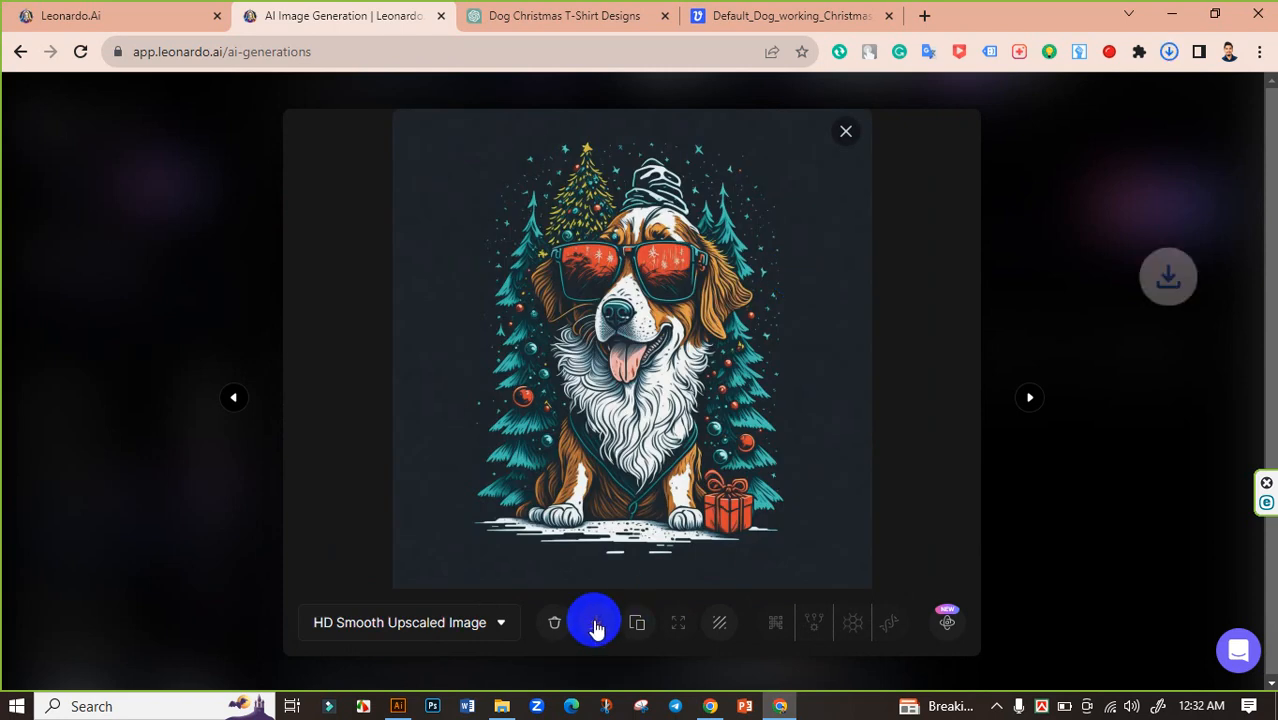
{"action": "left_click", "coordinate": [1125, 95]}
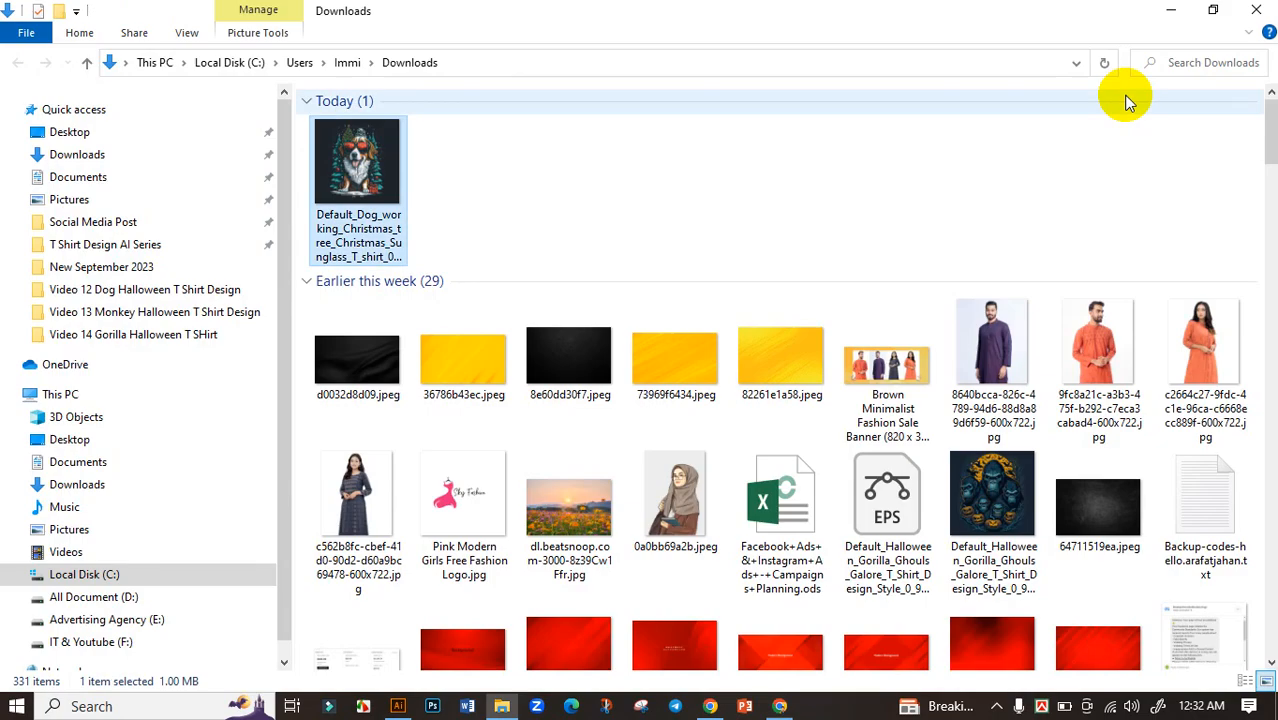
Switch to Vectorizer.AI in the browser and return to its start page for a new image
{"action": "left_click", "coordinate": [779, 706]}
{"action": "left_click", "coordinate": [770, 15]}
{"action": "scroll", "coordinate": [288, 213], "scroll_direction": "up", "scroll_amount": 10}
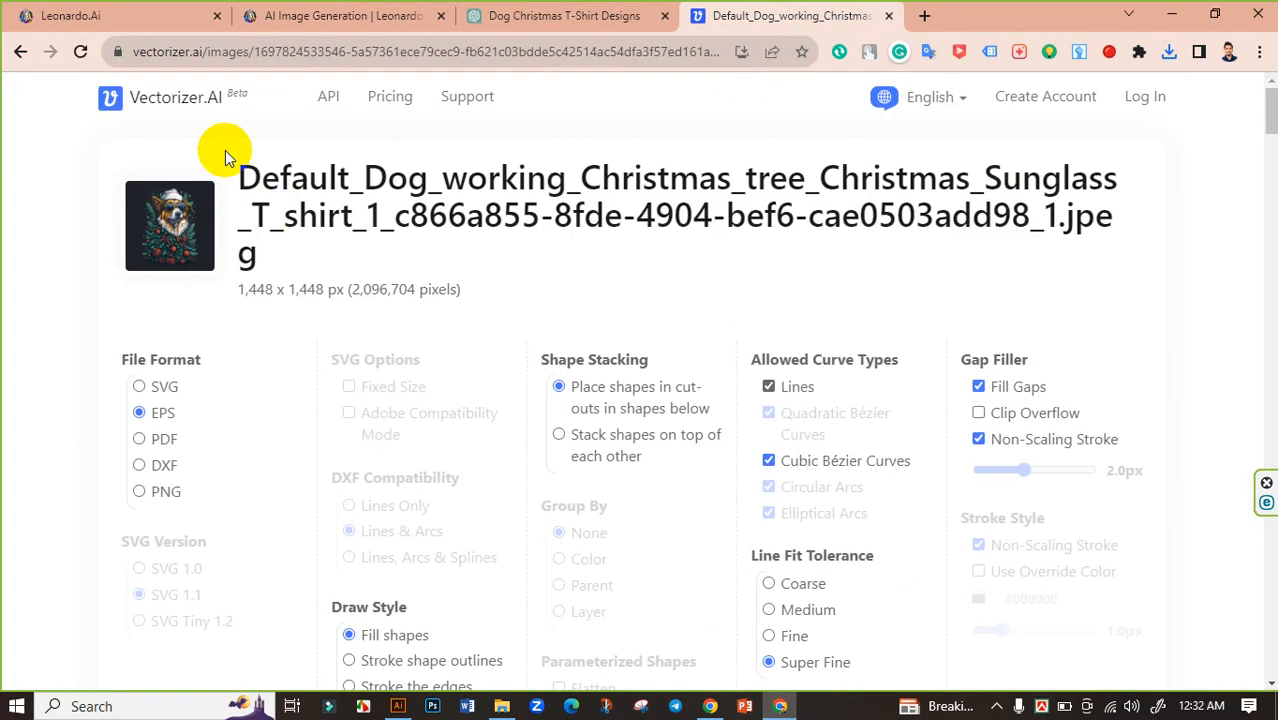
{"action": "left_click", "coordinate": [208, 95]}
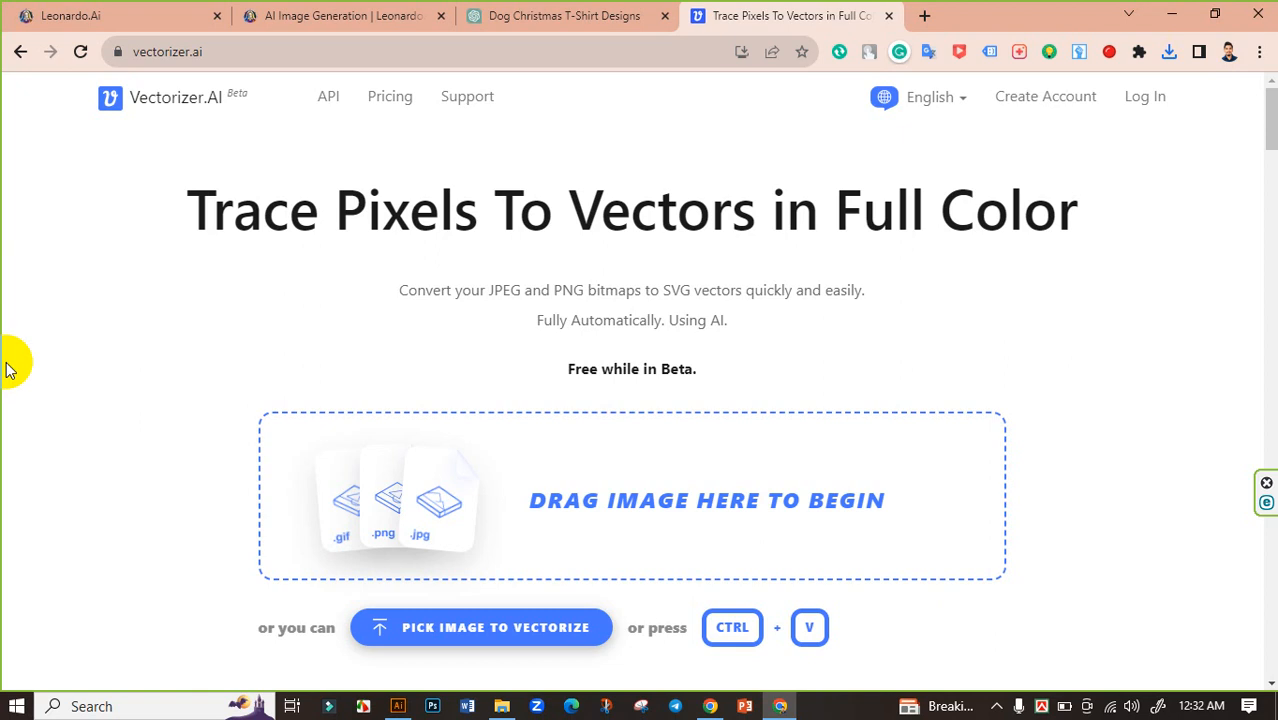
Upload the newly downloaded dog image for vectorizing and accept the pre-crop at full image size
{"action": "left_click", "coordinate": [399, 505]}
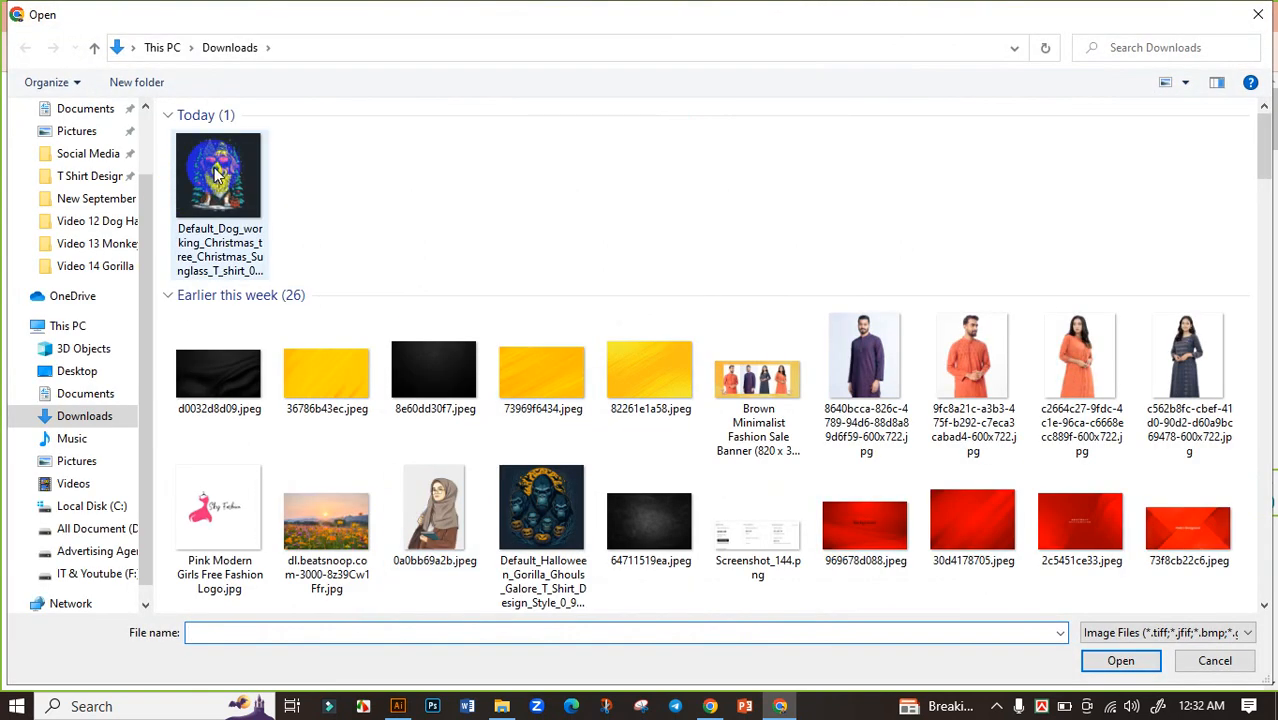
{"action": "left_click", "coordinate": [218, 180]}
{"action": "left_click", "coordinate": [1120, 660]}
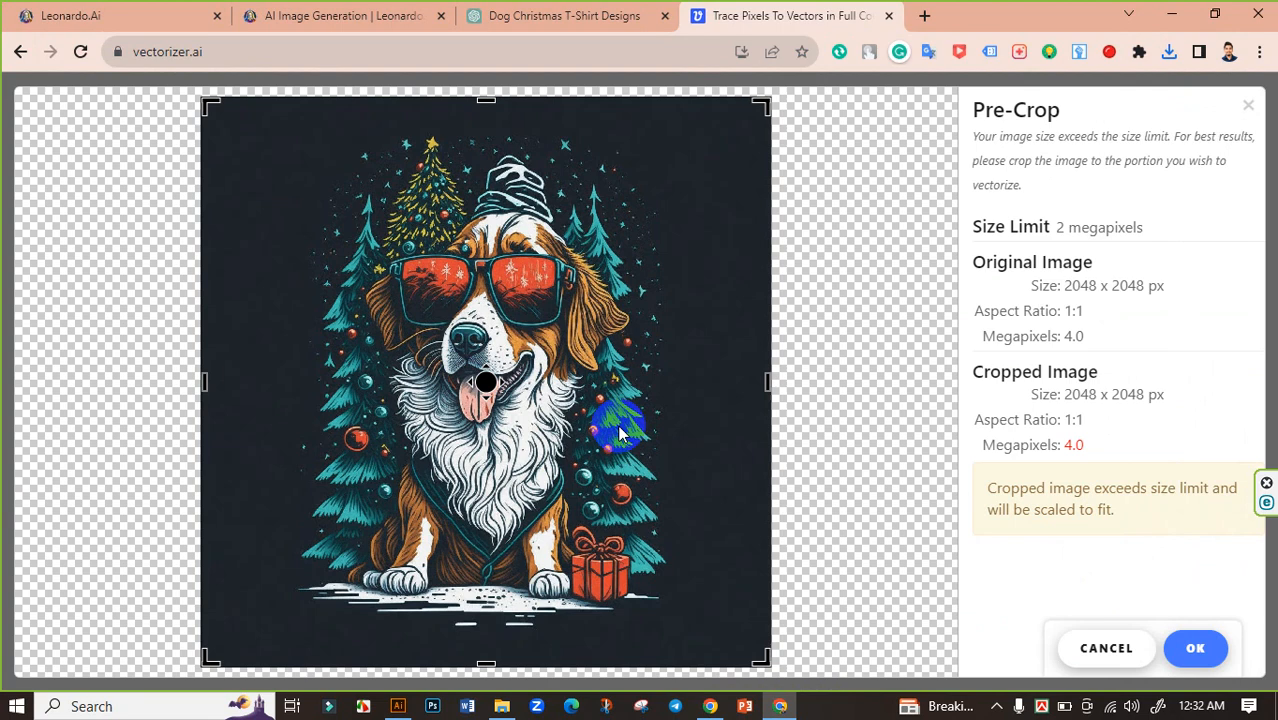
{"action": "left_click", "coordinate": [1208, 650]}
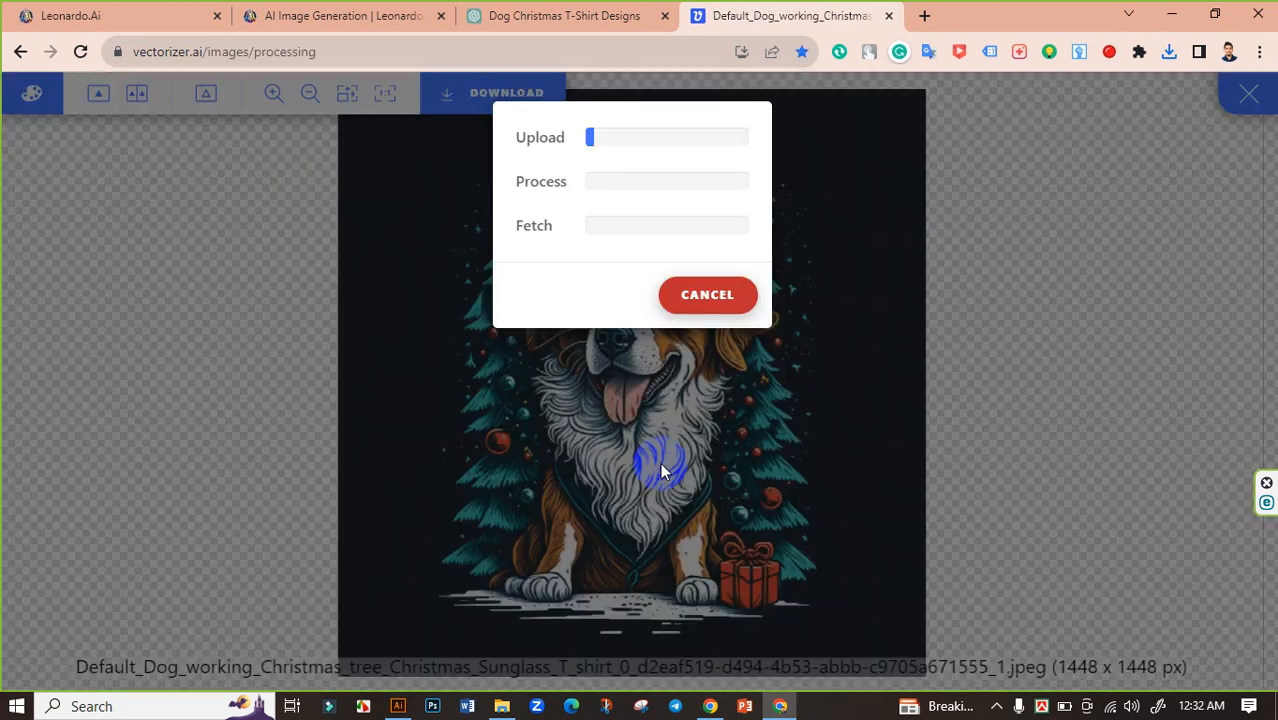
{"action": "left_click", "coordinate": [525, 422]}
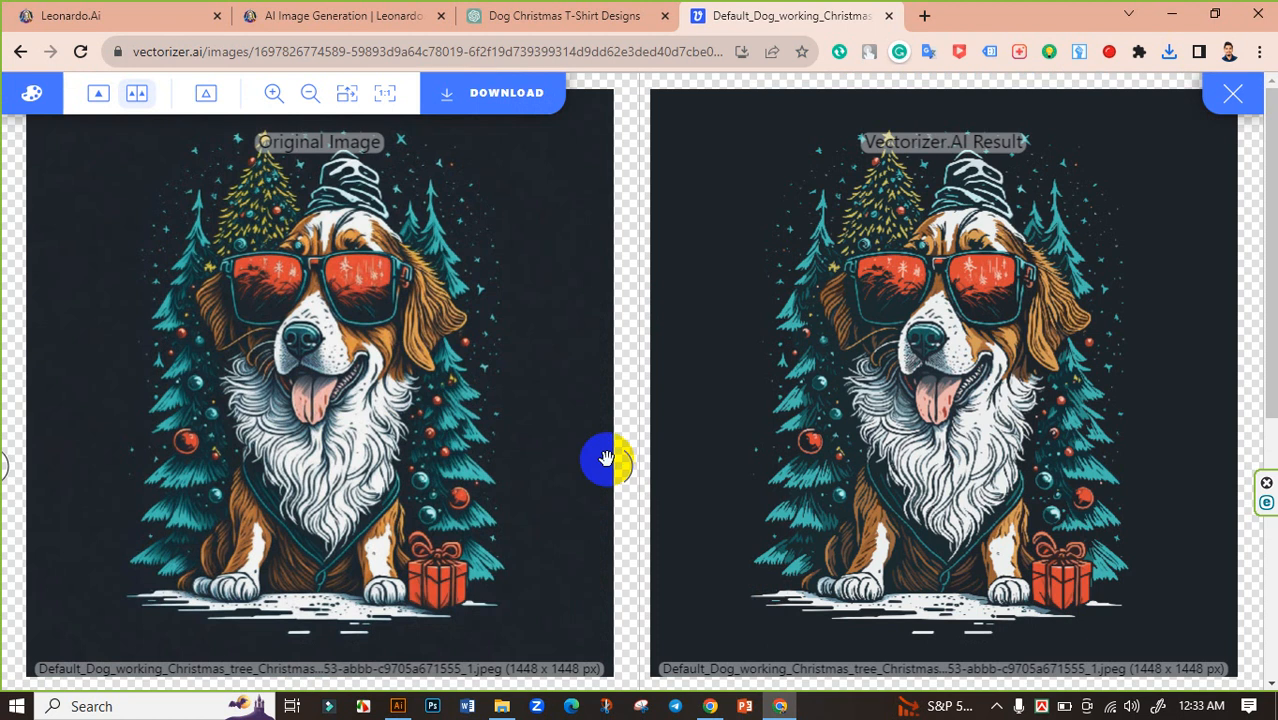
Download the vectorized dog as an EPS file with Fill shapes draw style and Super Fine line fit tolerance
{"action": "left_click", "coordinate": [482, 94]}
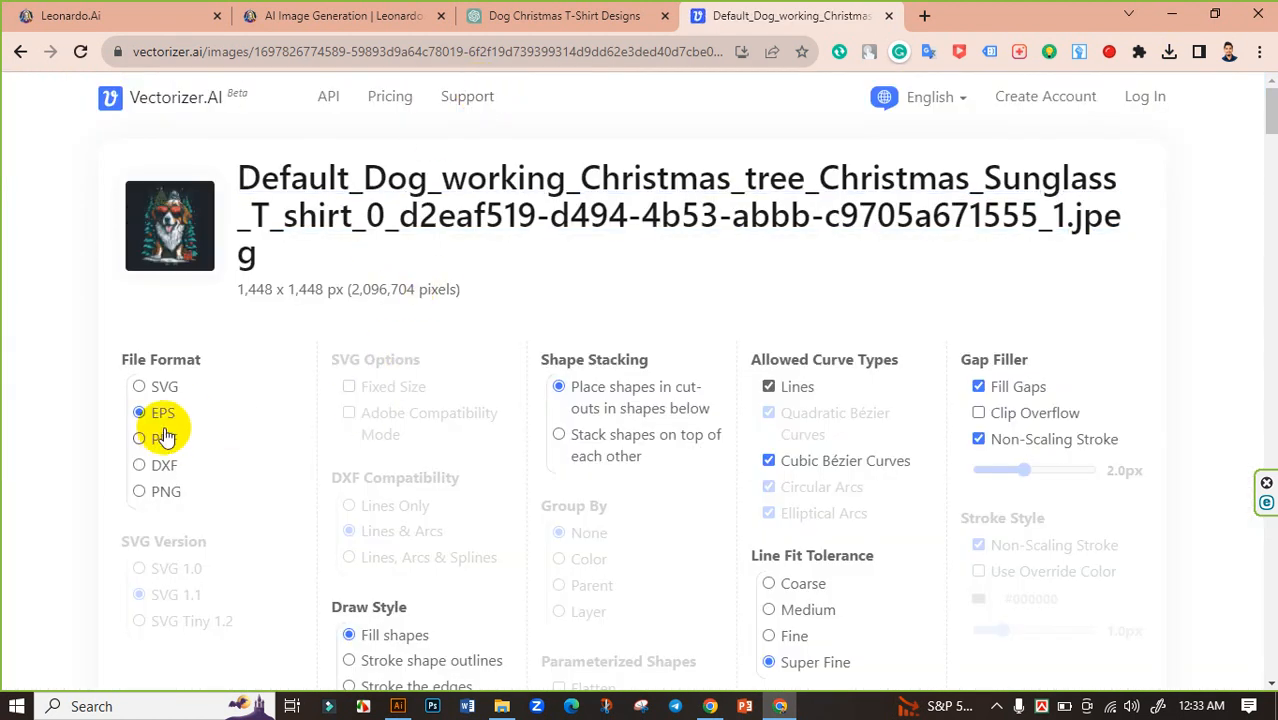
{"action": "scroll", "coordinate": [718, 531], "scroll_direction": "down", "scroll_amount": 2}
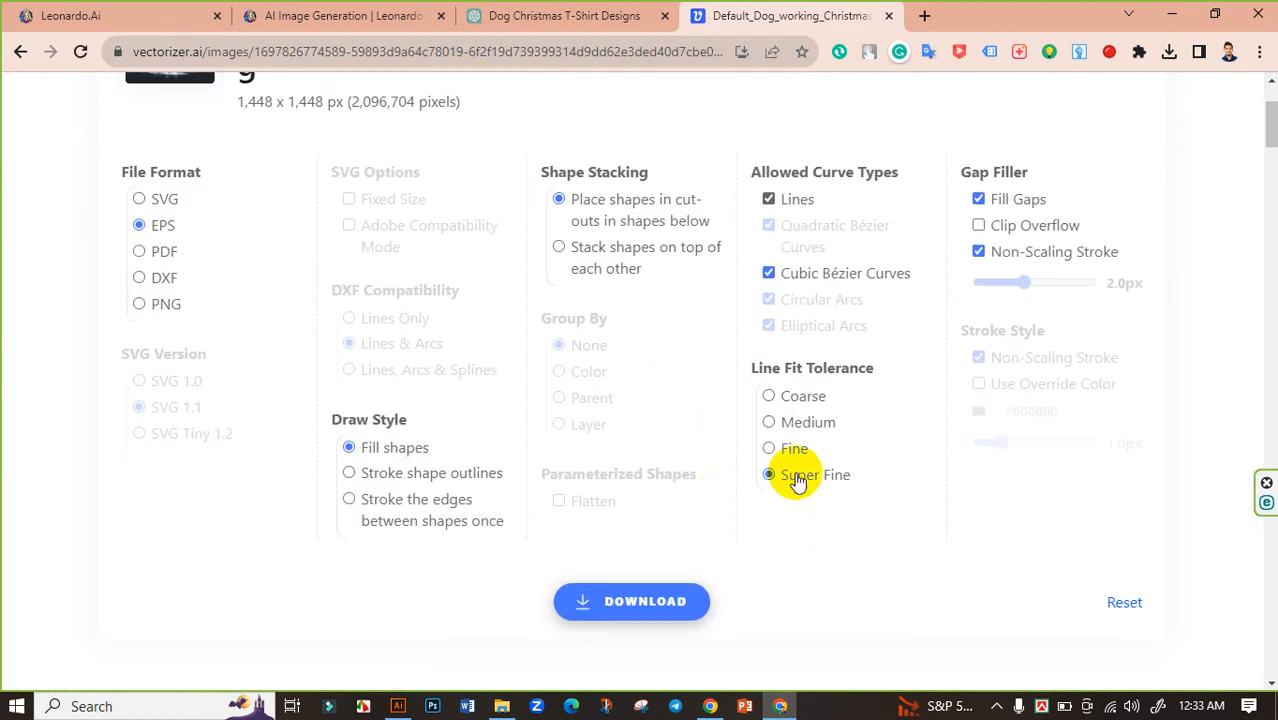
{"action": "left_click", "coordinate": [622, 606]}
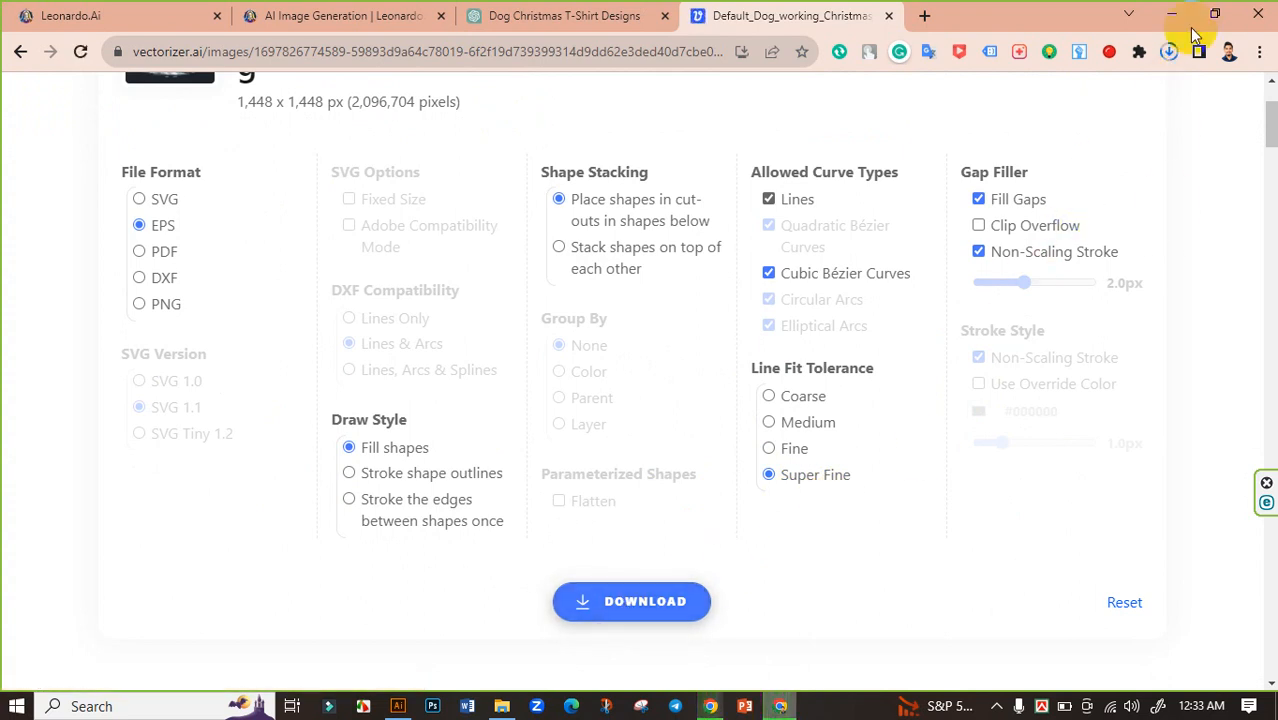
Show the downloaded EPS file in the Downloads folder and refresh the folder view
{"action": "left_click", "coordinate": [1172, 52]}
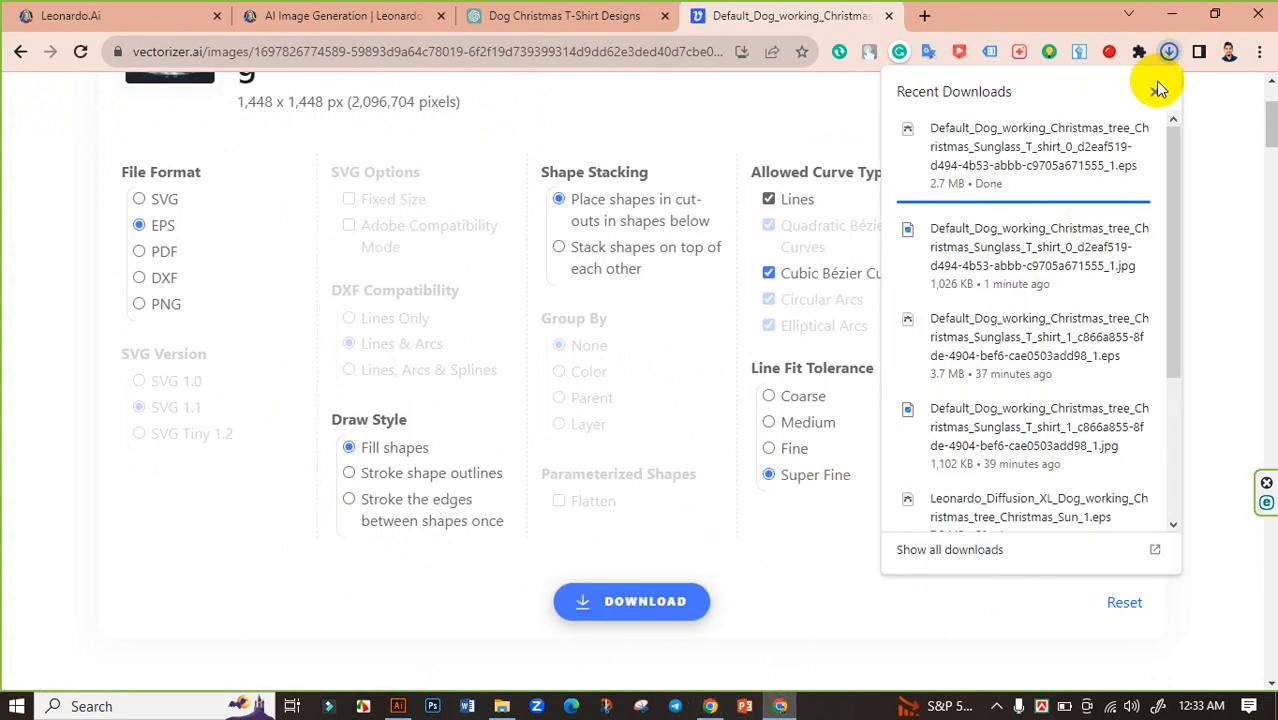
{"action": "left_click", "coordinate": [1110, 128]}
{"action": "right_click", "coordinate": [750, 186]}
{"action": "left_click", "coordinate": [800, 251]}
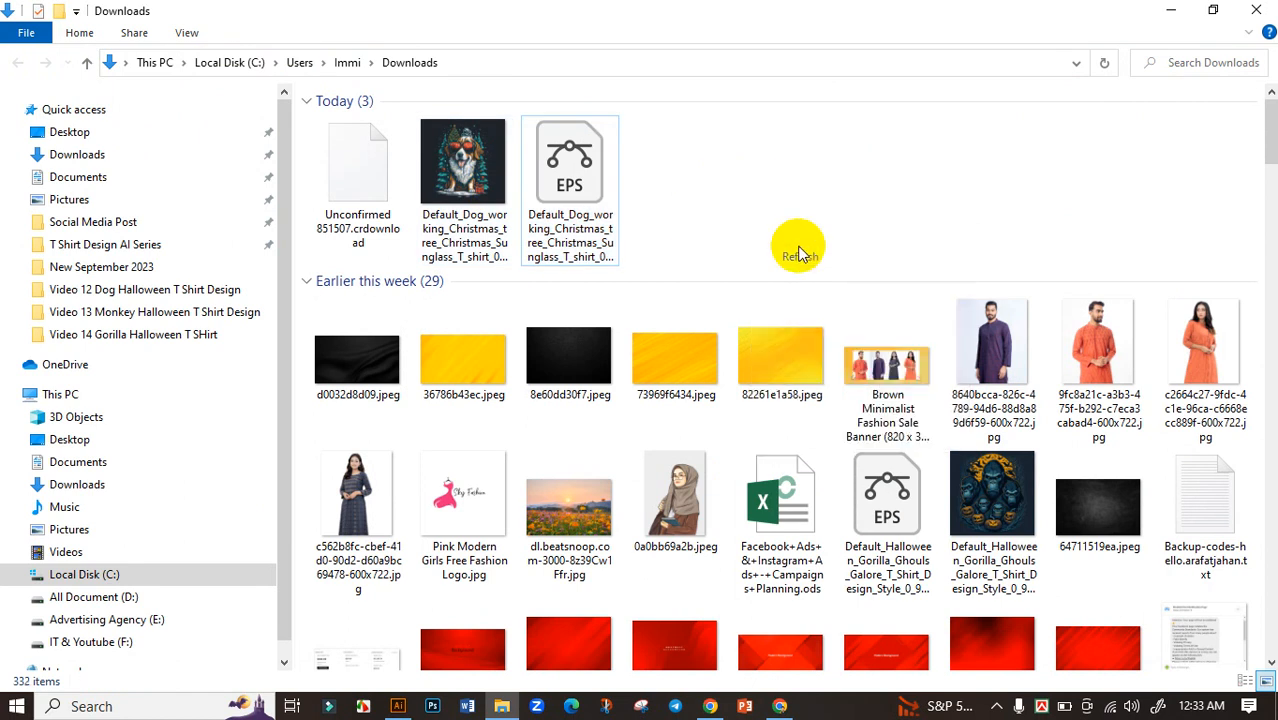
{"action": "left_click", "coordinate": [341, 172]}
{"action": "left_click", "coordinate": [633, 188]}
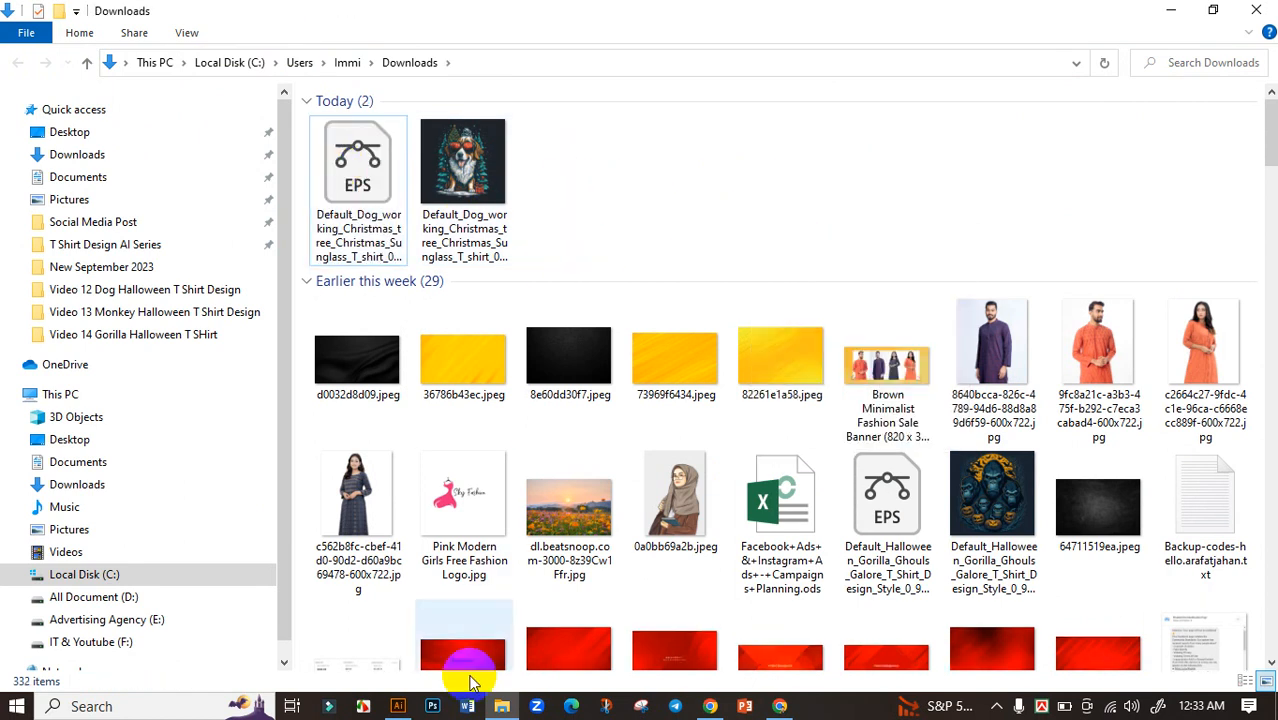
Switch to Illustrator and create a portrait document 11.9 in wide and 17.9 in high, in RGB at 300 PPI
{"action": "left_click", "coordinate": [396, 706]}
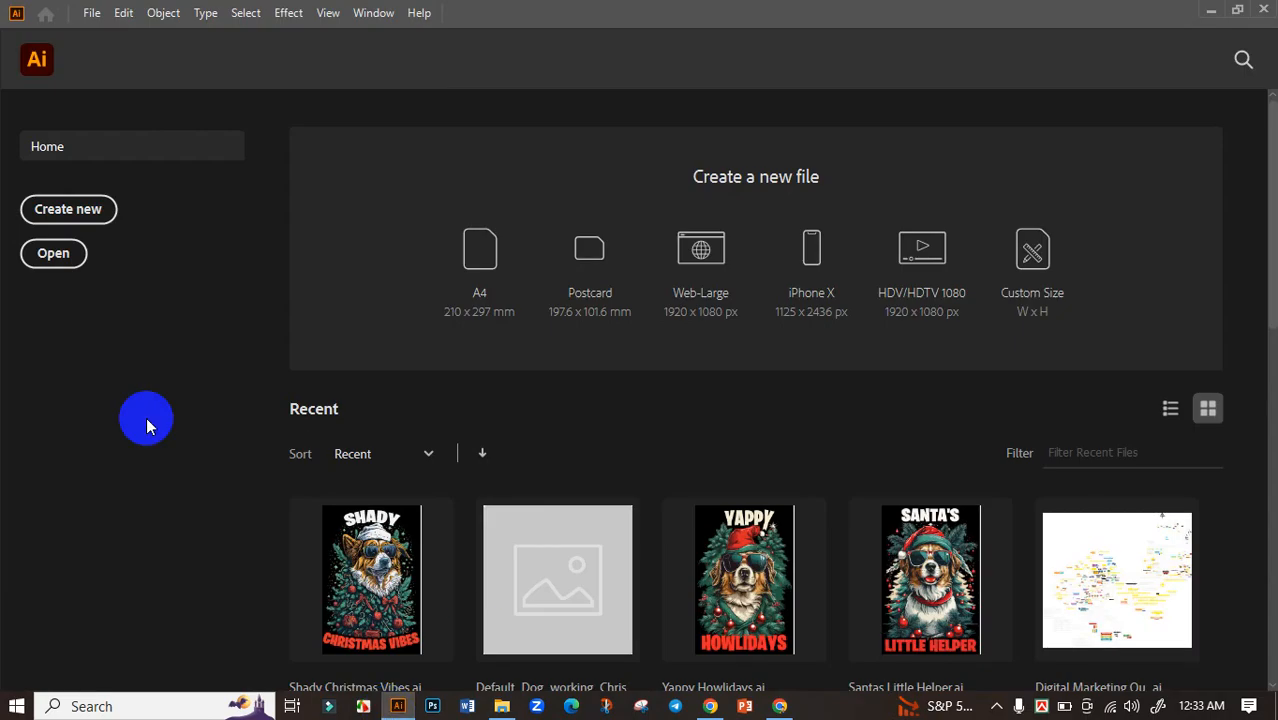
{"action": "left_click", "coordinate": [62, 219]}
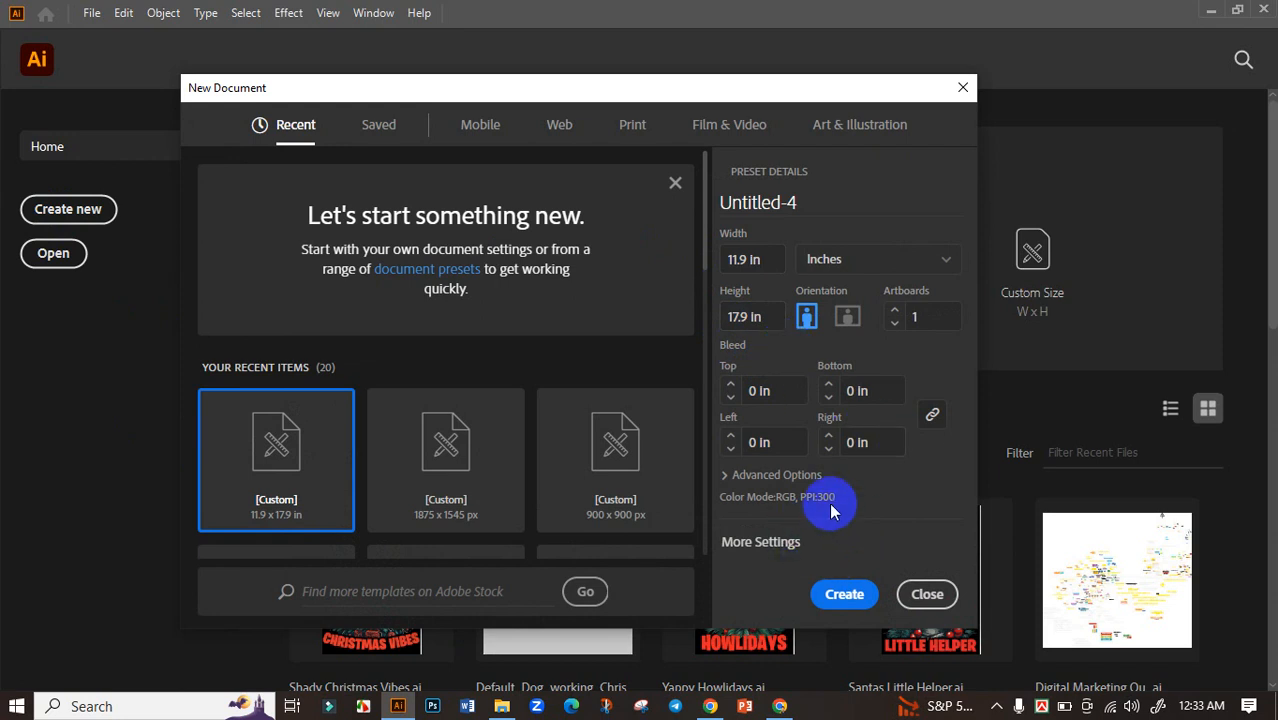
{"action": "left_click", "coordinate": [836, 598]}
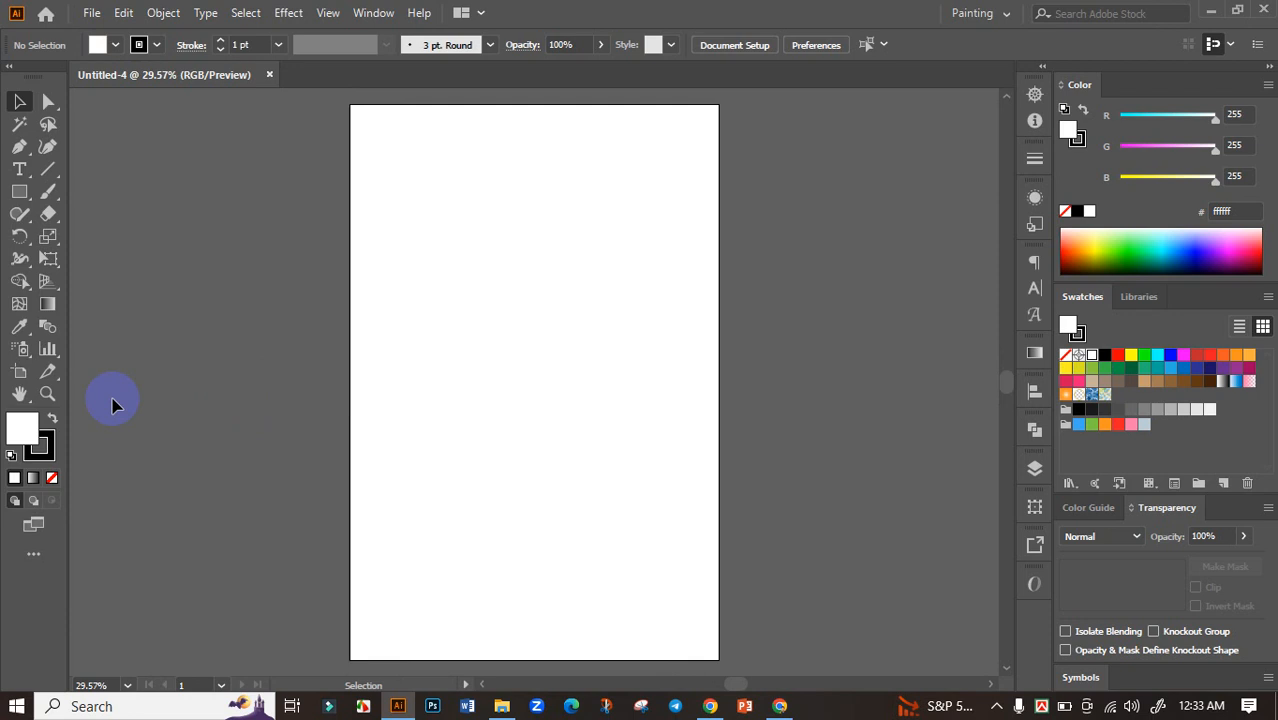
Draw a rectangle covering the whole artboard, fill it with black, and deselect it
{"action": "left_click", "coordinate": [19, 191]}
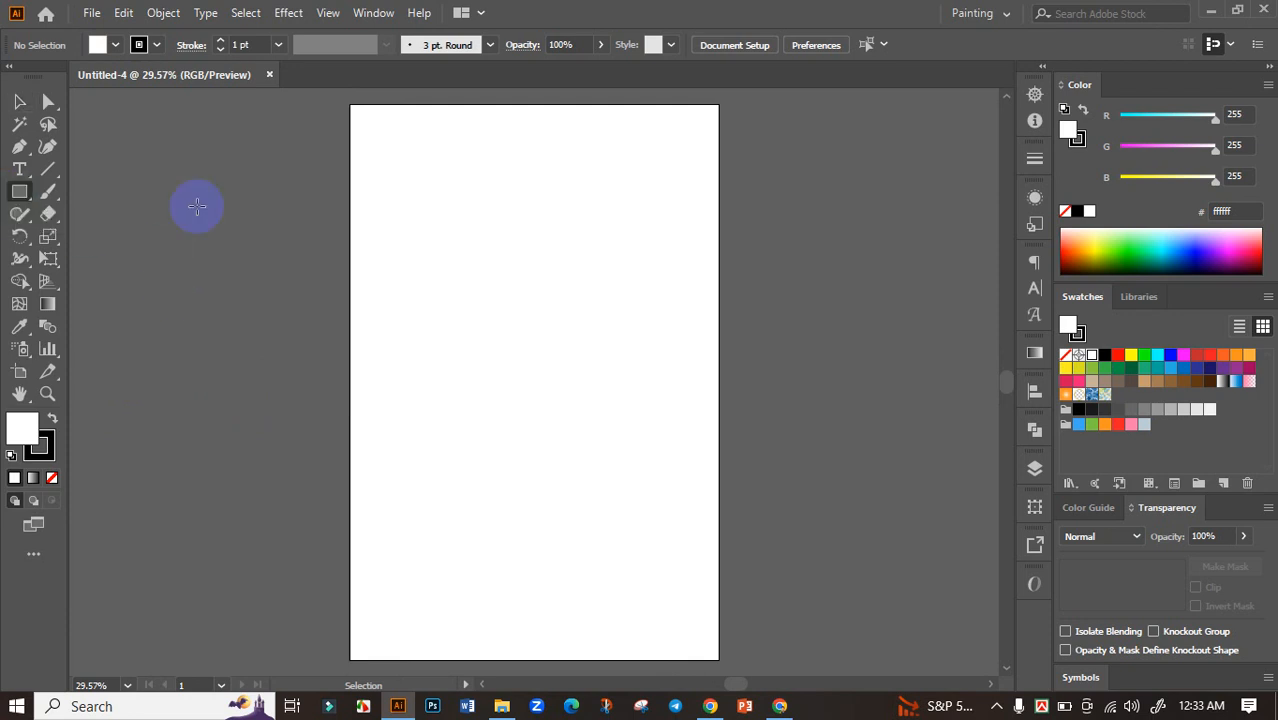
{"action": "left_click_drag", "start_coordinate": [351, 105], "coordinate": [719, 659]}
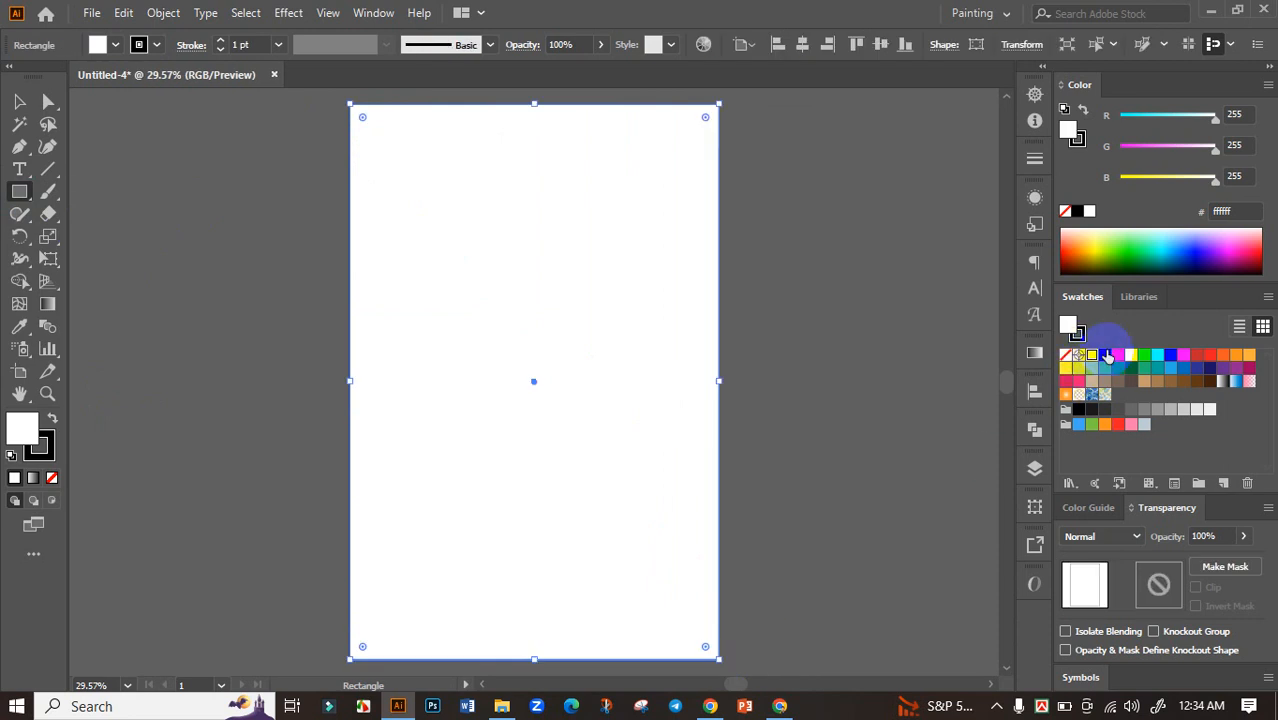
{"action": "left_click", "coordinate": [1106, 356]}
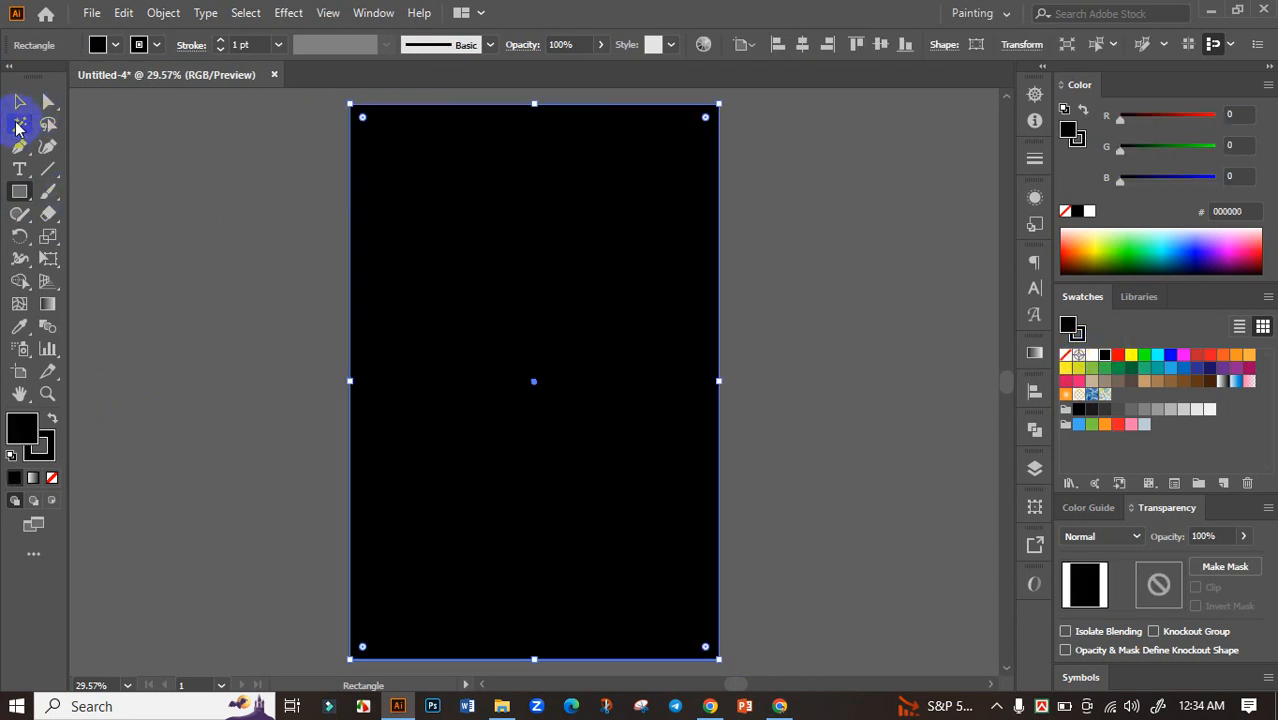
{"action": "left_click", "coordinate": [16, 101]}
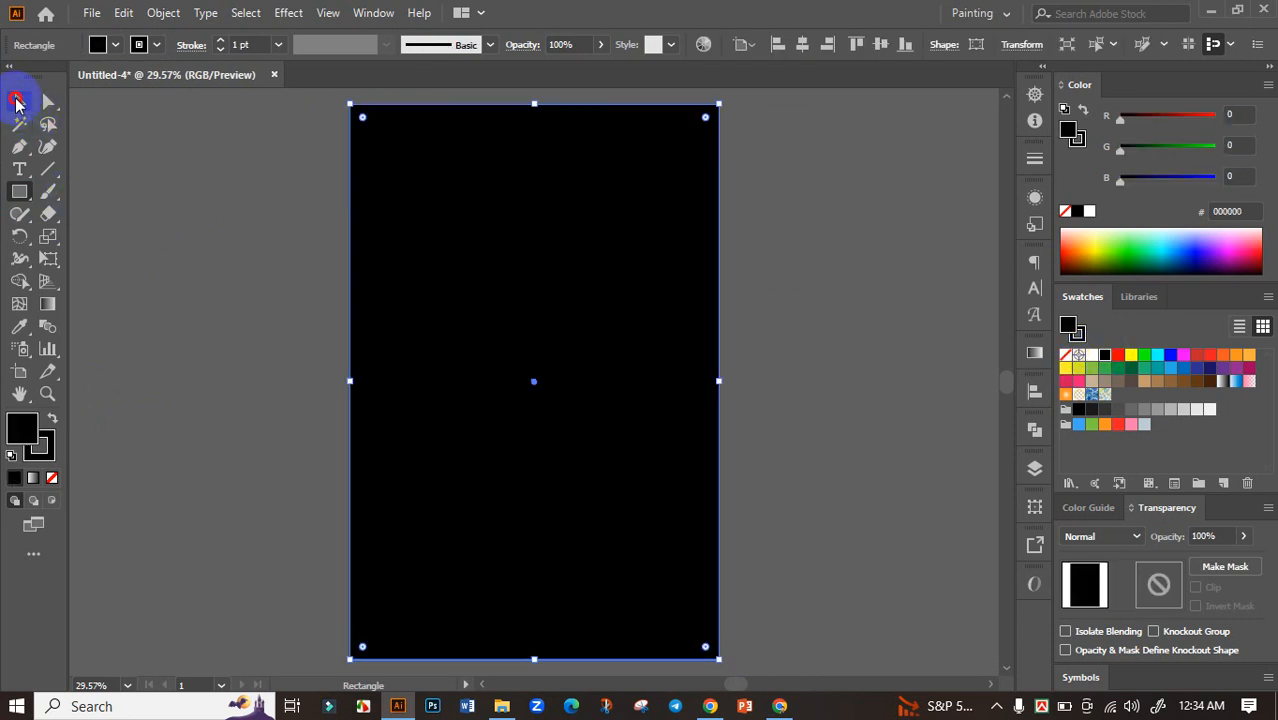
{"action": "left_click", "coordinate": [105, 601]}
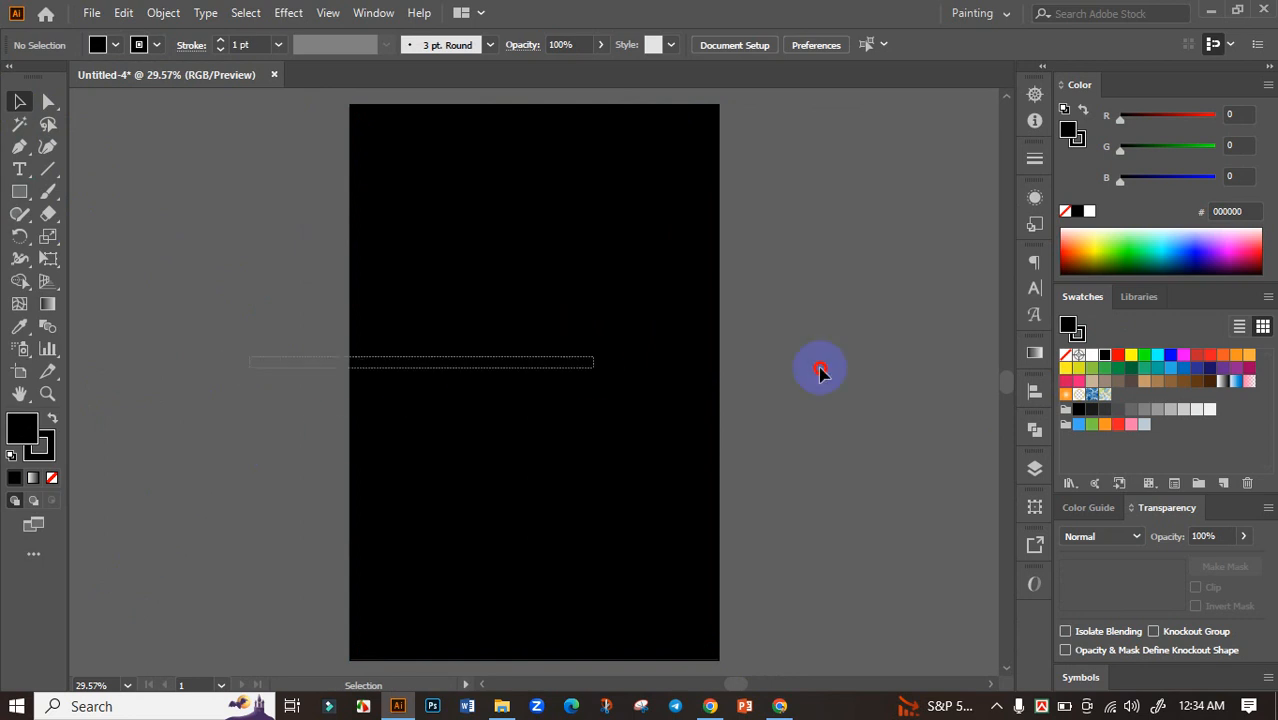
{"action": "left_click_drag", "start_coordinate": [820, 372], "coordinate": [821, 368]}
{"action": "left_click_drag", "start_coordinate": [251, 289], "coordinate": [856, 283]}
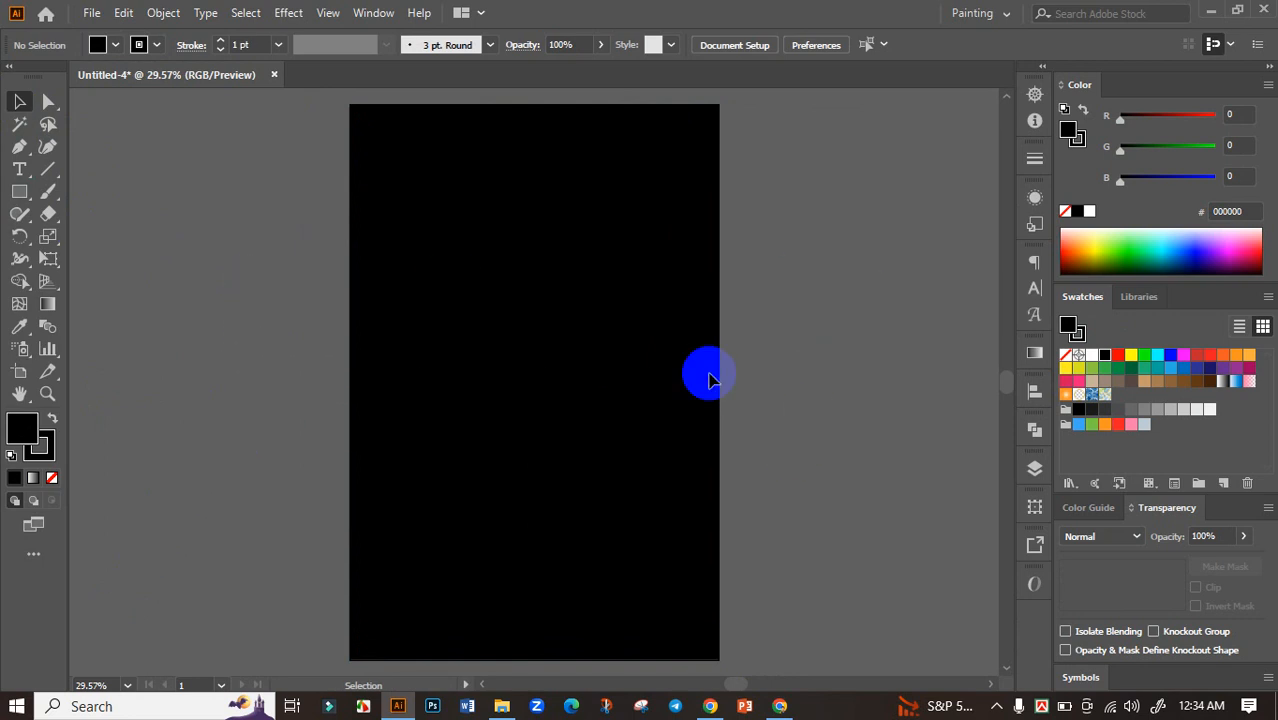
Open the vectorized dog EPS from the Downloads folder in Illustrator and move the artwork off the artboard to its left
{"action": "left_click", "coordinate": [502, 706]}
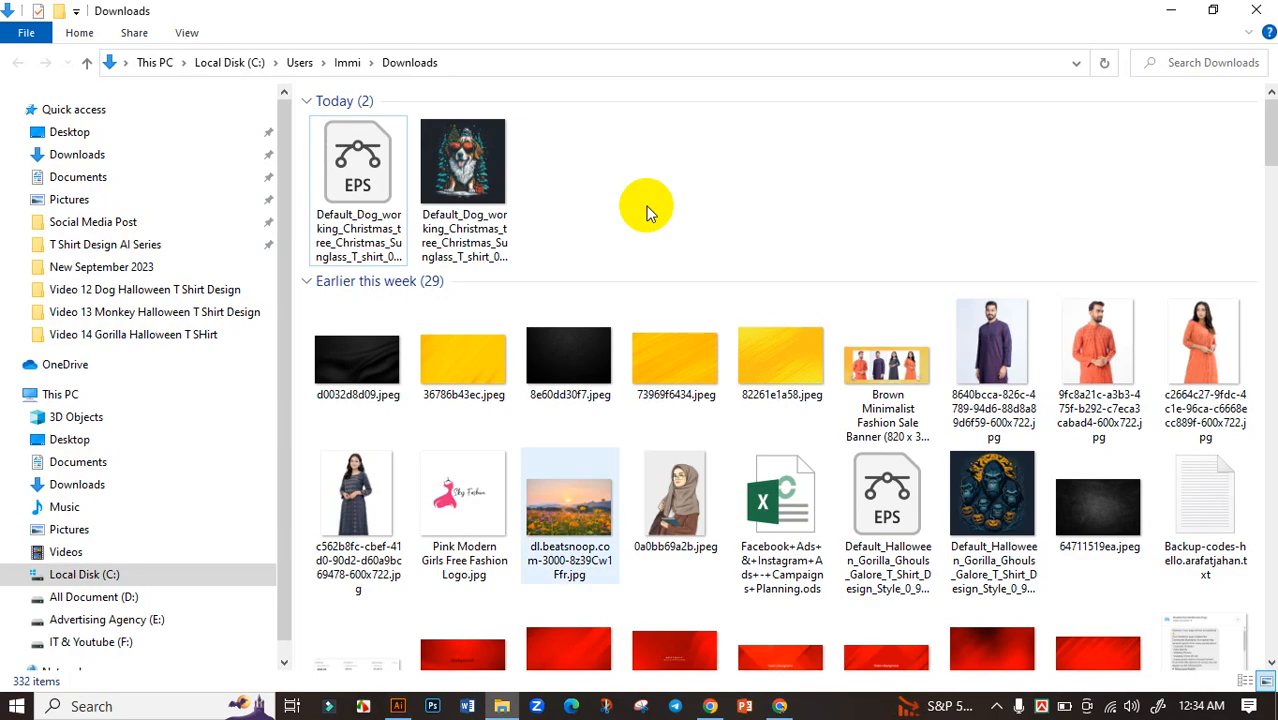
{"action": "double_click", "coordinate": [360, 172]}
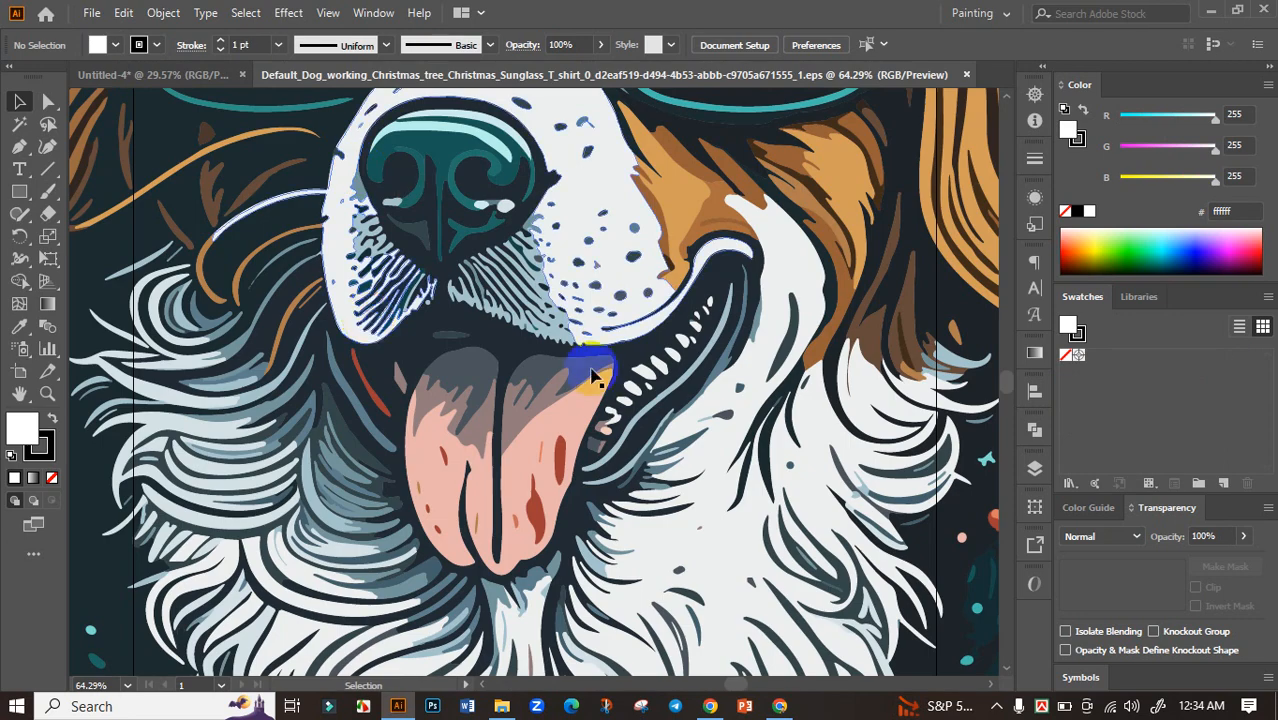
{"action": "scroll", "coordinate": [528, 337], "scroll_direction": "down", "scroll_amount": 4}
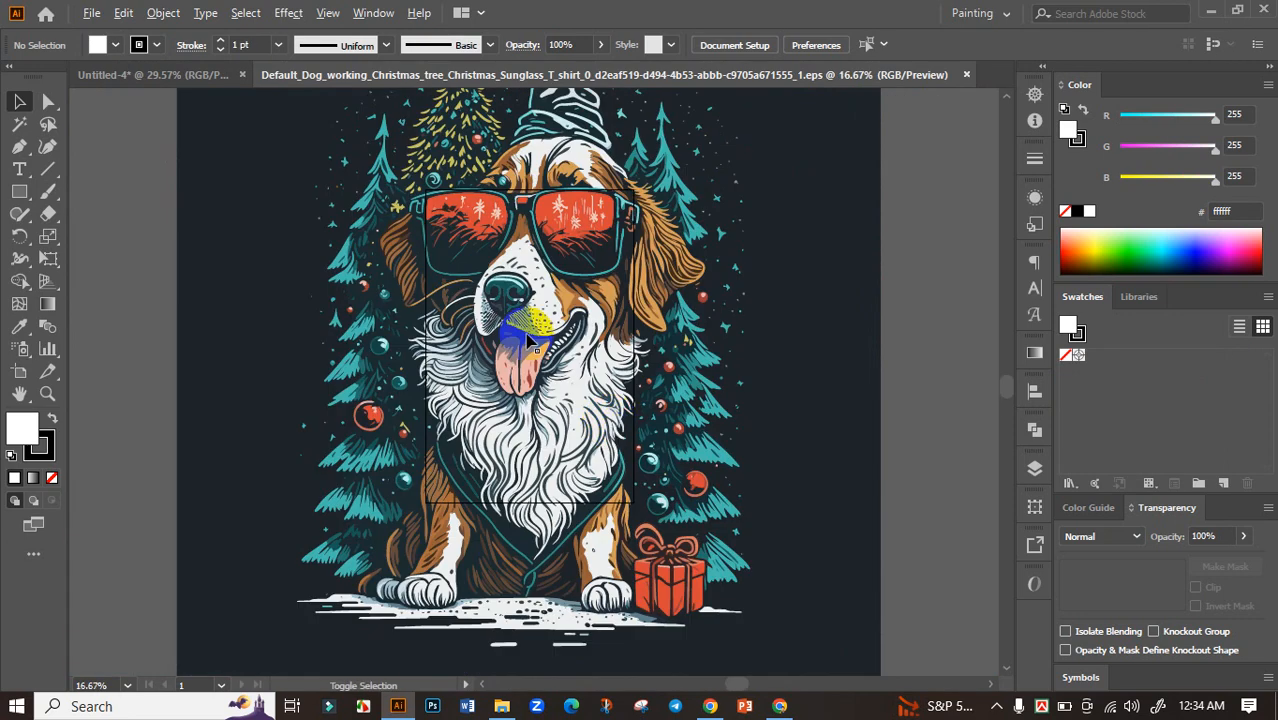
{"action": "scroll", "coordinate": [600, 400], "scroll_direction": "down", "scroll_amount": 2}
{"action": "left_click_drag", "start_coordinate": [660, 360], "coordinate": [207, 326]}
{"action": "left_click", "coordinate": [599, 300]}
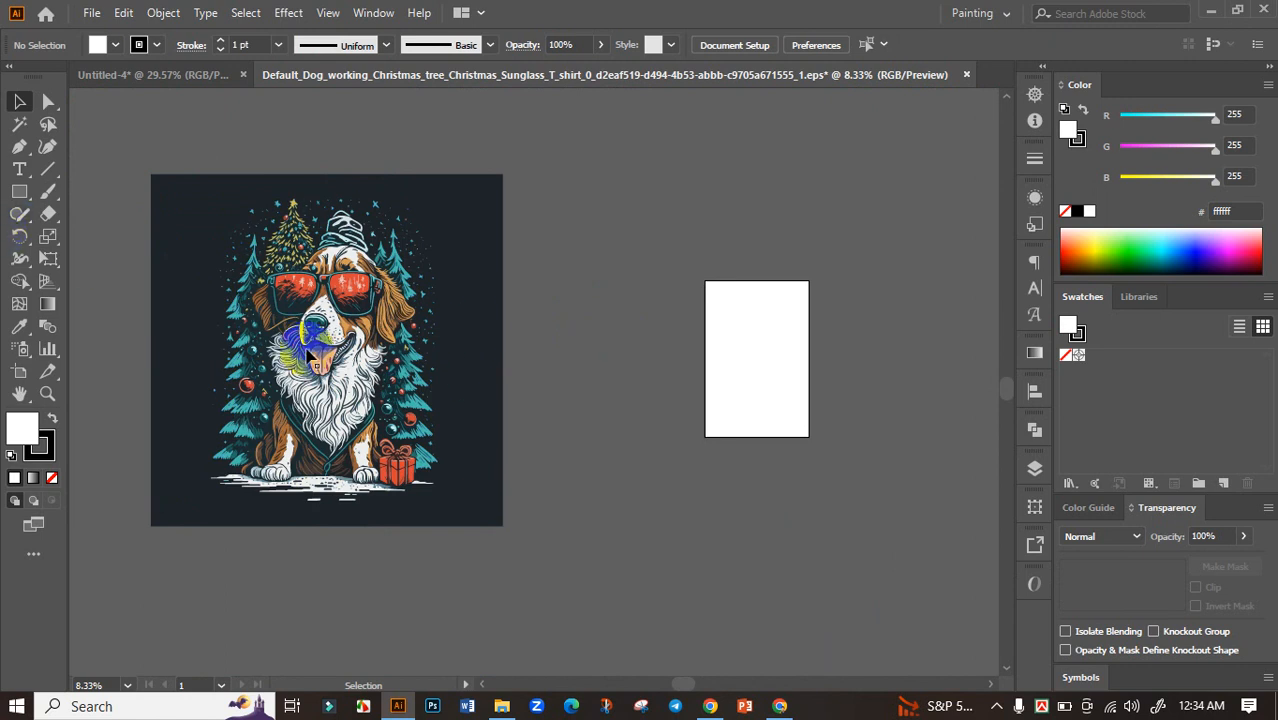
Draw a diagonal line between the artwork and the artboard, select all matching unfilled objects with the Magic Wand, and delete them
{"action": "left_click", "coordinate": [47, 169]}
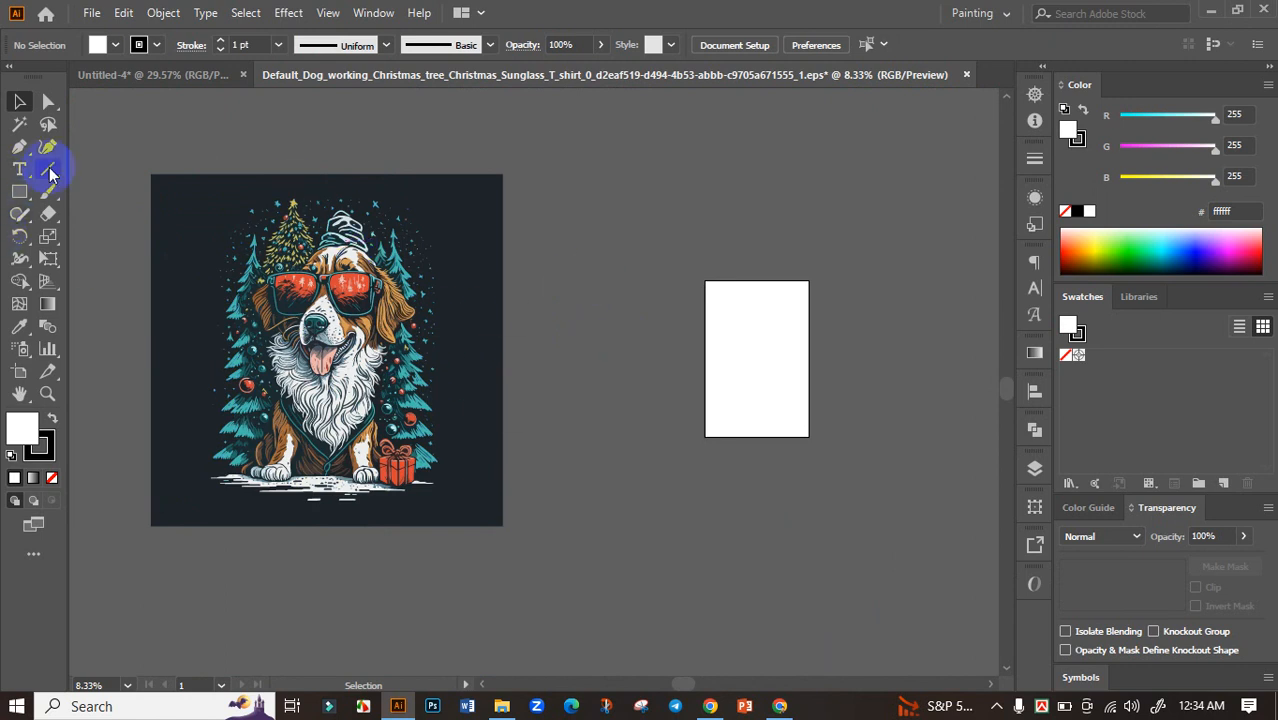
{"action": "left_click_drag", "start_coordinate": [717, 160], "coordinate": [629, 403]}
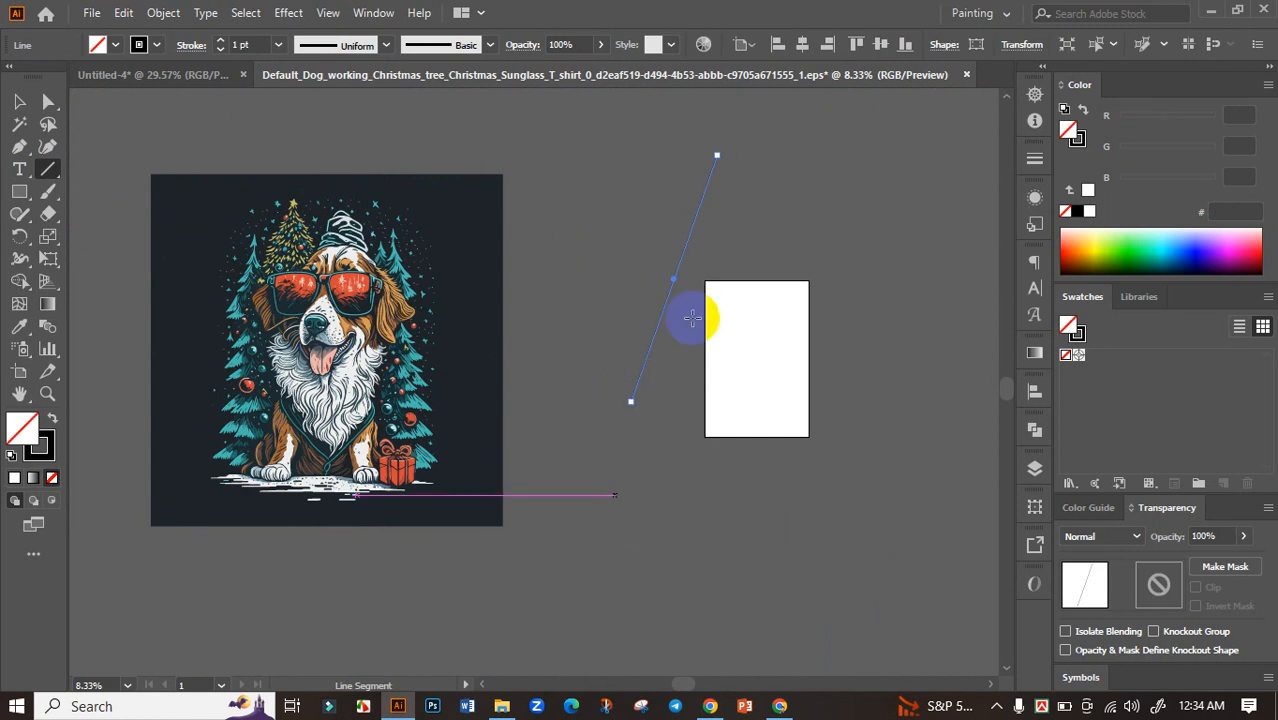
{"action": "left_click", "coordinate": [20, 128]}
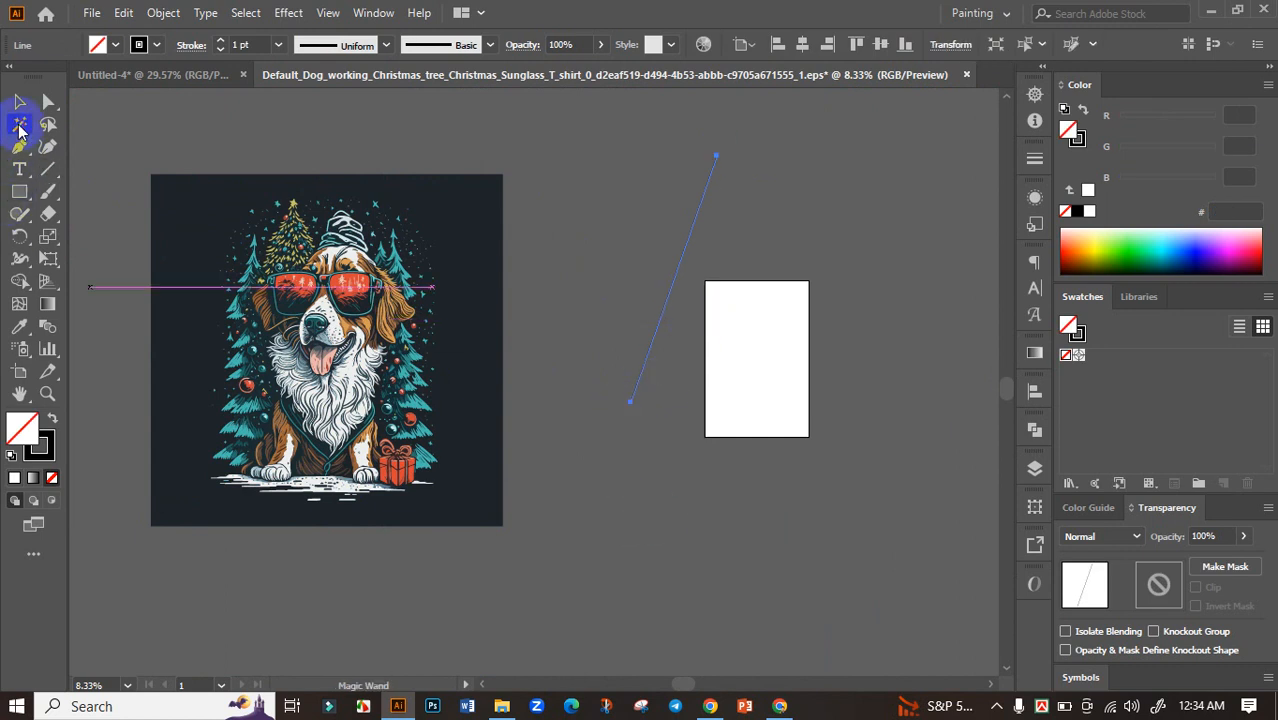
{"action": "left_click", "coordinate": [690, 216]}
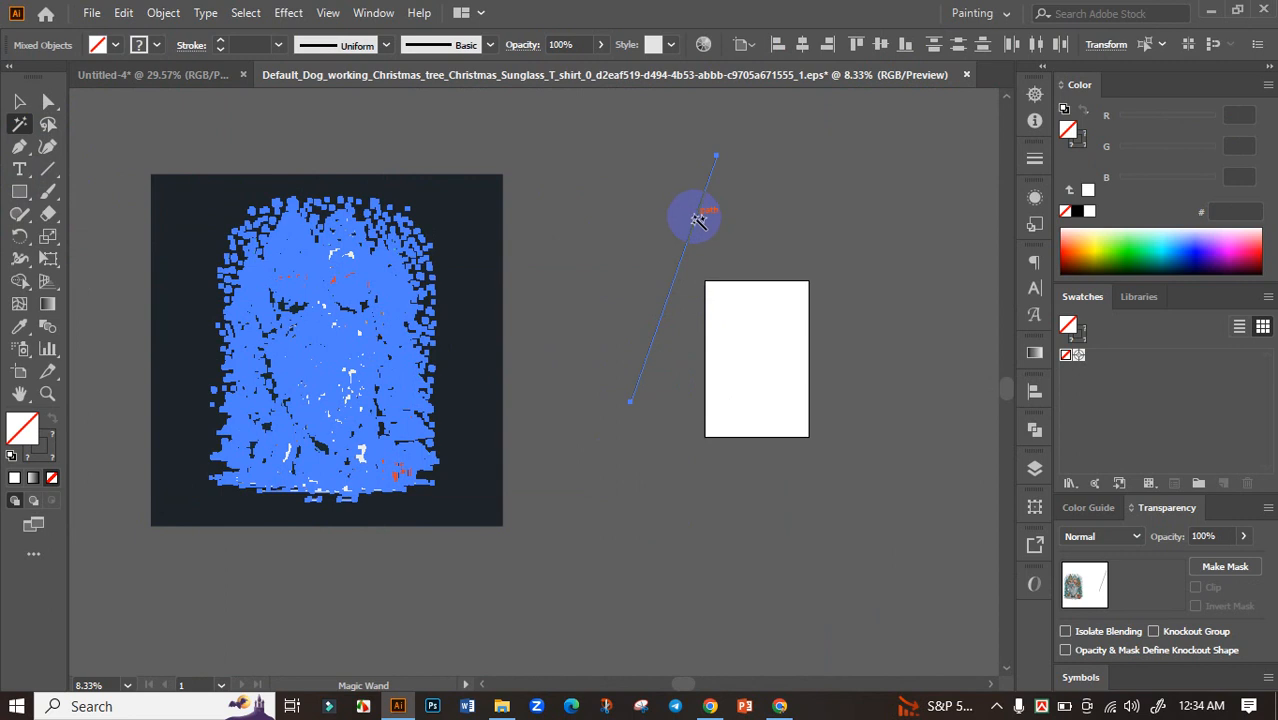
{"action": "left_click", "coordinate": [698, 220]}
{"action": "left_click", "coordinate": [15, 104]}
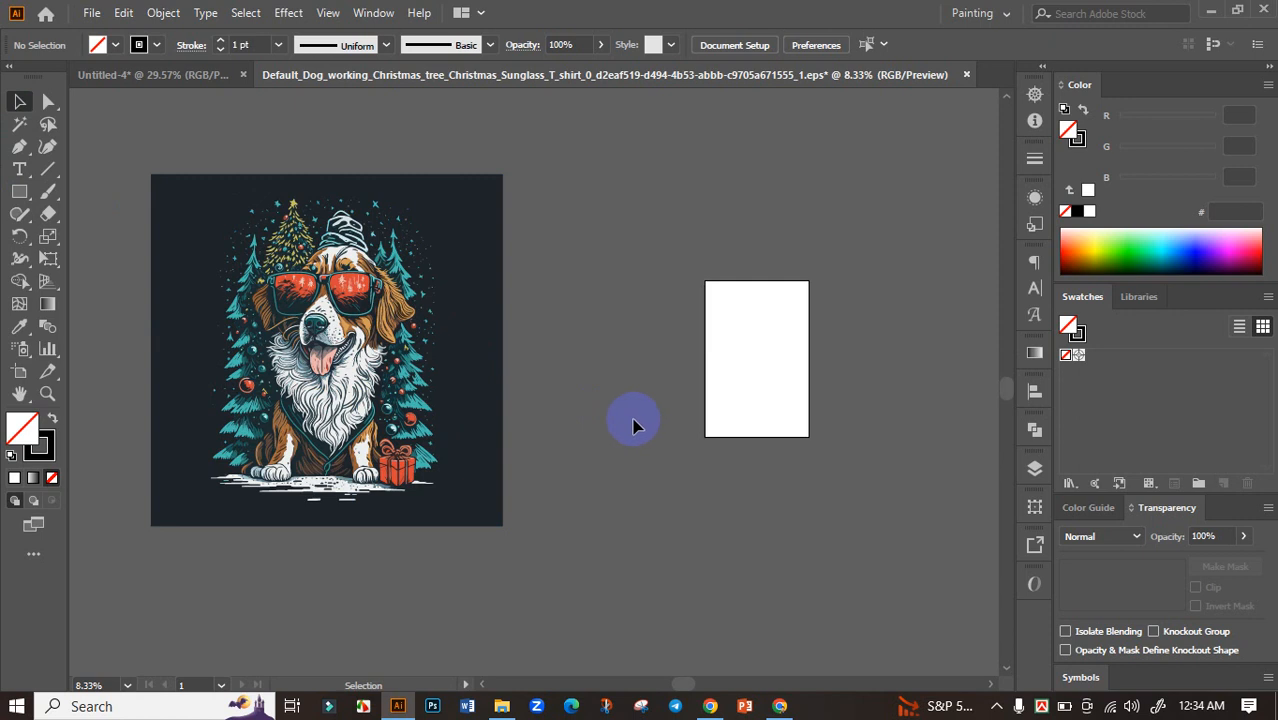
Examine the vector details of the dog's fur, the Christmas tree, the hat and the surrounding stars up close
{"action": "scroll", "coordinate": [308, 388], "scroll_direction": "up", "scroll_amount": 5}
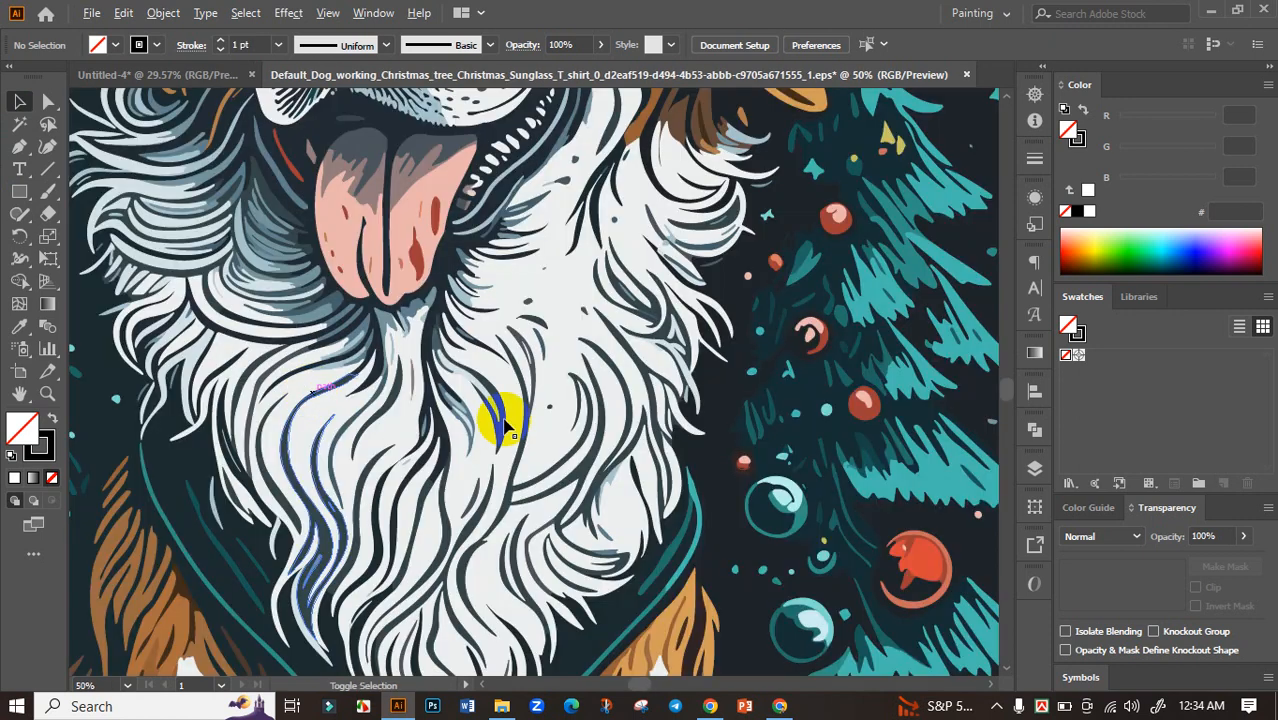
{"action": "scroll", "coordinate": [560, 450], "scroll_direction": "up", "scroll_amount": 8}
{"action": "scroll", "coordinate": [560, 490], "scroll_direction": "down", "scroll_amount": 4}
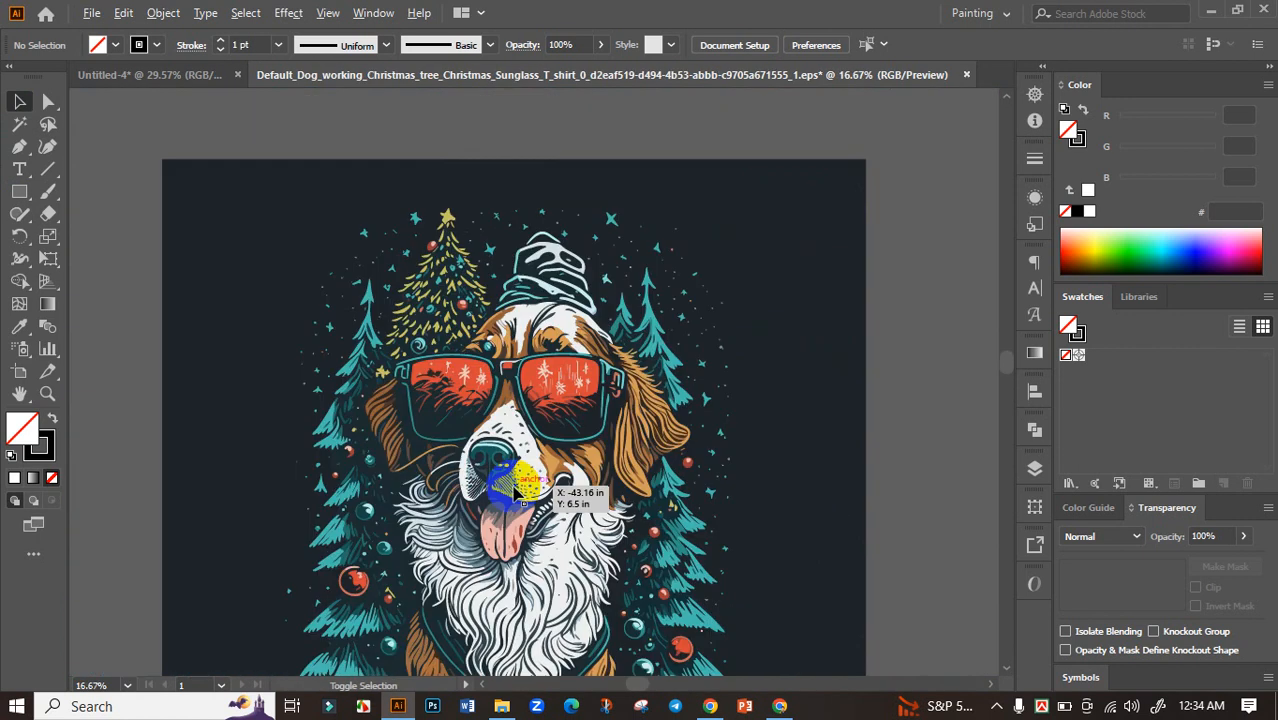
{"action": "scroll", "coordinate": [608, 297], "scroll_direction": "up", "scroll_amount": 4}
{"action": "scroll", "coordinate": [700, 397], "scroll_direction": "up", "scroll_amount": 1}
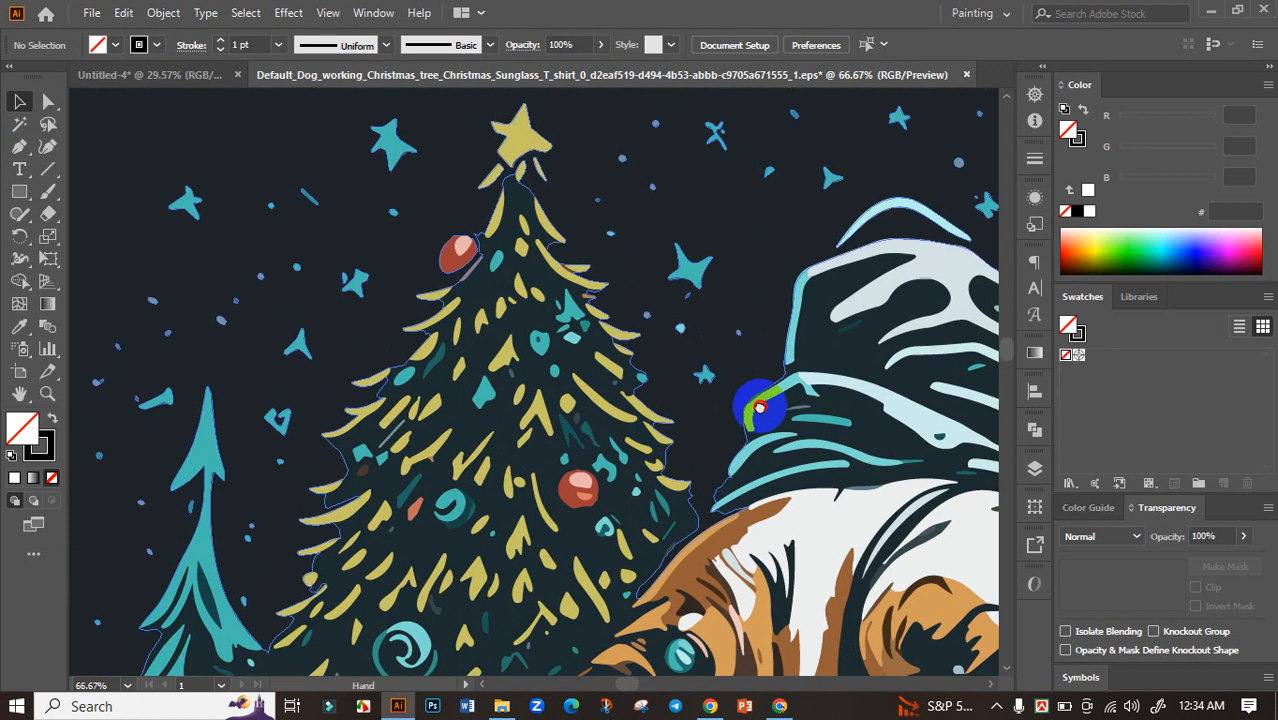
{"action": "scroll", "coordinate": [650, 430], "scroll_direction": "down", "scroll_amount": 2}
{"action": "scroll", "coordinate": [620, 400], "scroll_direction": "right", "scroll_amount": 3}
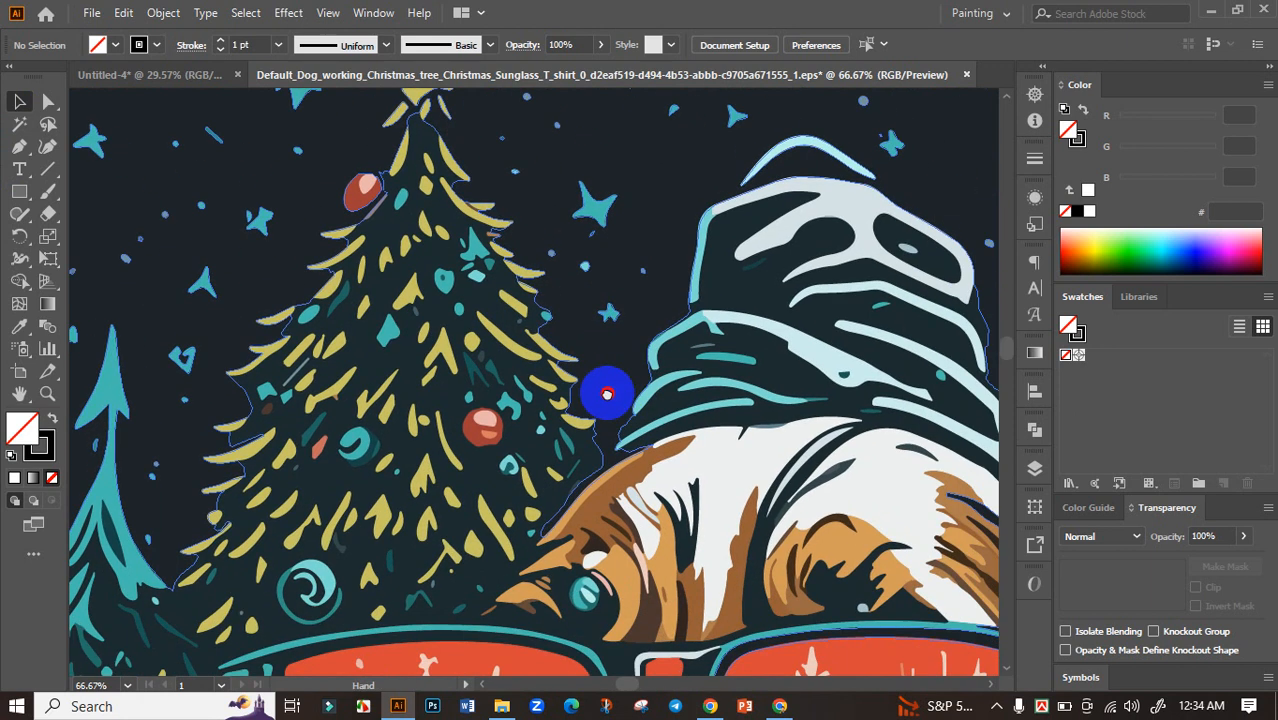
{"action": "scroll", "coordinate": [600, 410], "scroll_direction": "down", "scroll_amount": 1}
{"action": "scroll", "coordinate": [585, 428], "scroll_direction": "right", "scroll_amount": 3}
{"action": "scroll", "coordinate": [608, 400], "scroll_direction": "up", "scroll_amount": 1}
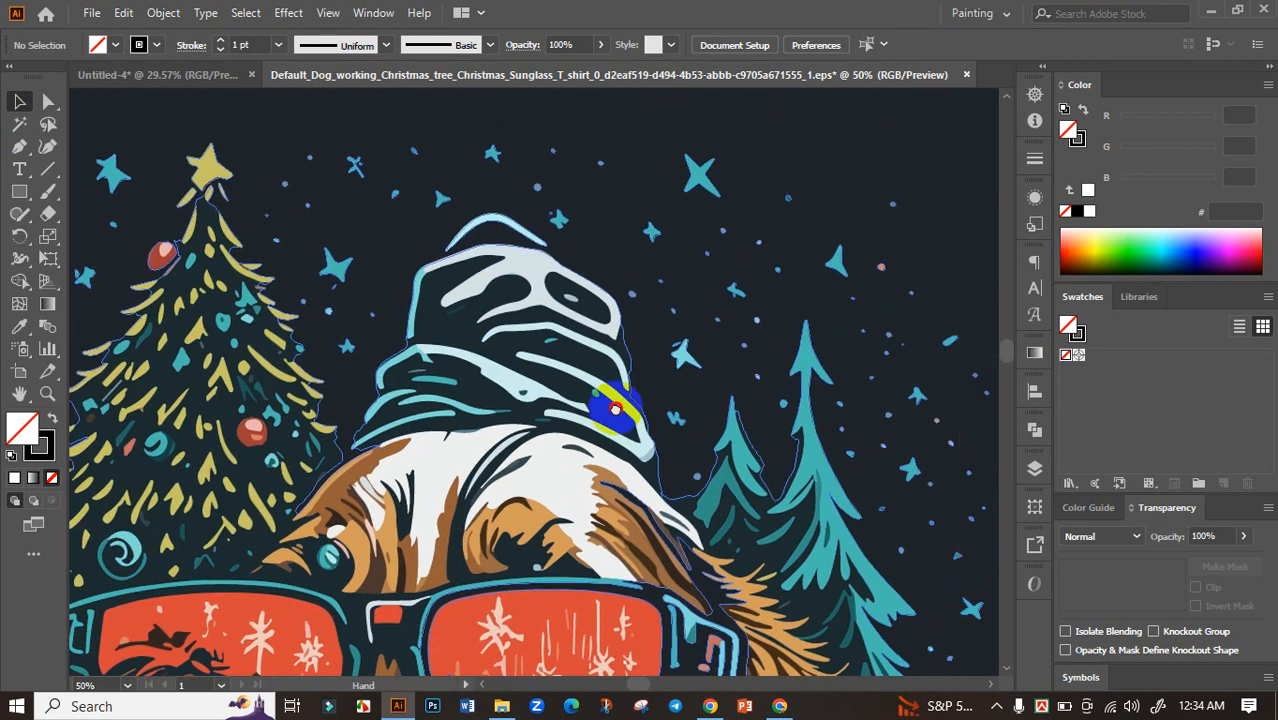
{"action": "scroll", "coordinate": [632, 410], "scroll_direction": "right", "scroll_amount": 2}
{"action": "scroll", "coordinate": [632, 410], "scroll_direction": "down", "scroll_amount": 5}
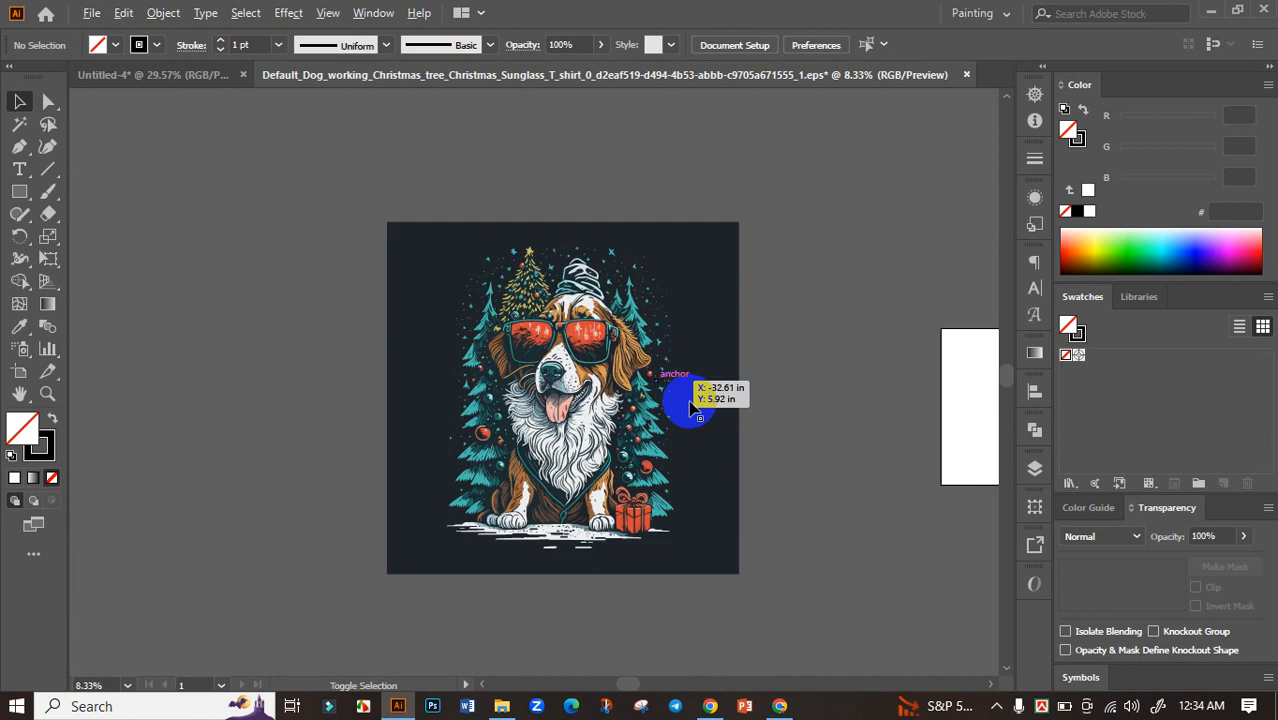
Ungroup the dog artwork and delete its dark square background
{"action": "left_click_drag", "start_coordinate": [780, 421], "coordinate": [764, 419]}
{"action": "left_click", "coordinate": [530, 397]}
{"action": "left_click", "coordinate": [742, 394]}
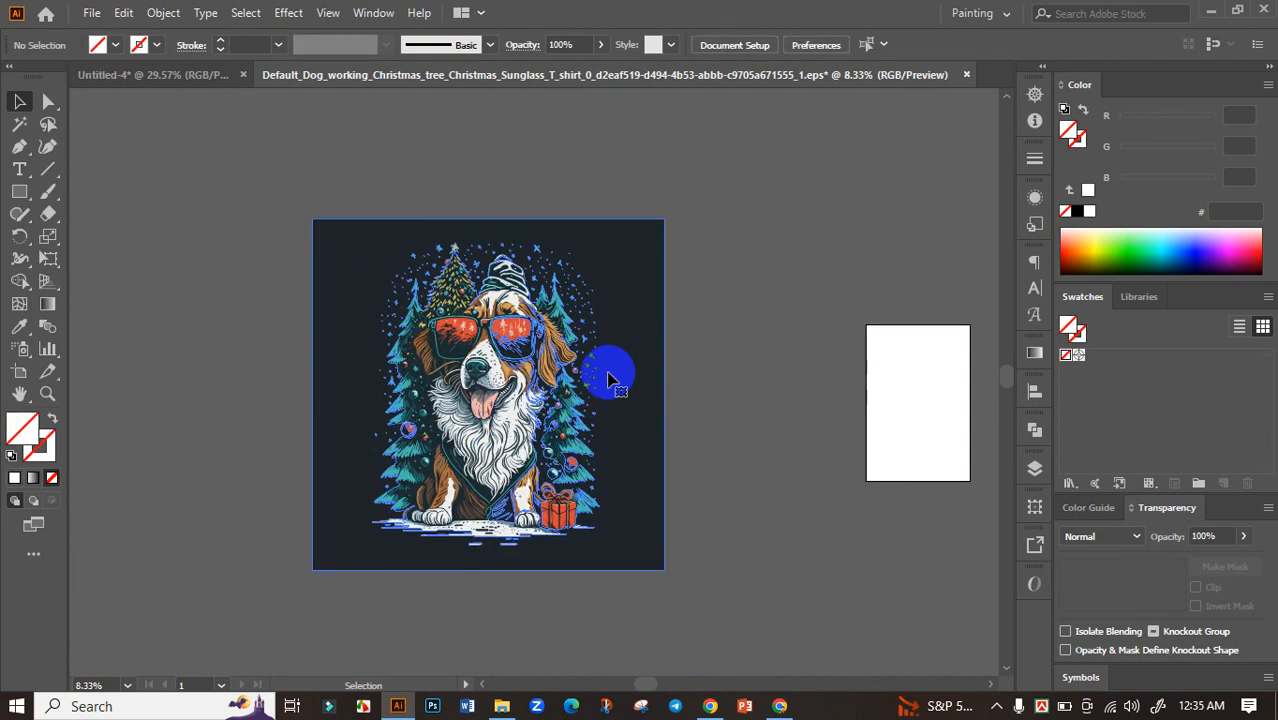
{"action": "right_click", "coordinate": [608, 374]}
{"action": "left_click", "coordinate": [697, 201]}
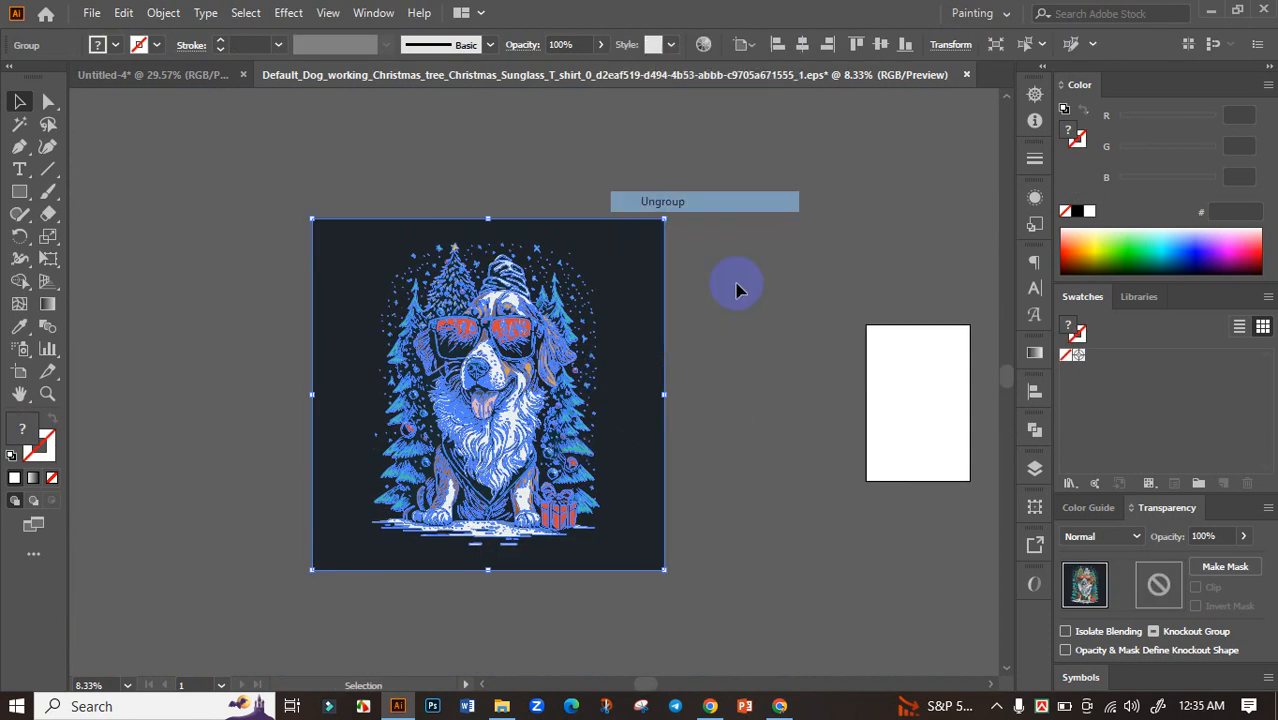
{"action": "left_click", "coordinate": [739, 286]}
{"action": "left_click", "coordinate": [657, 316]}
{"action": "key", "text": "Delete"}
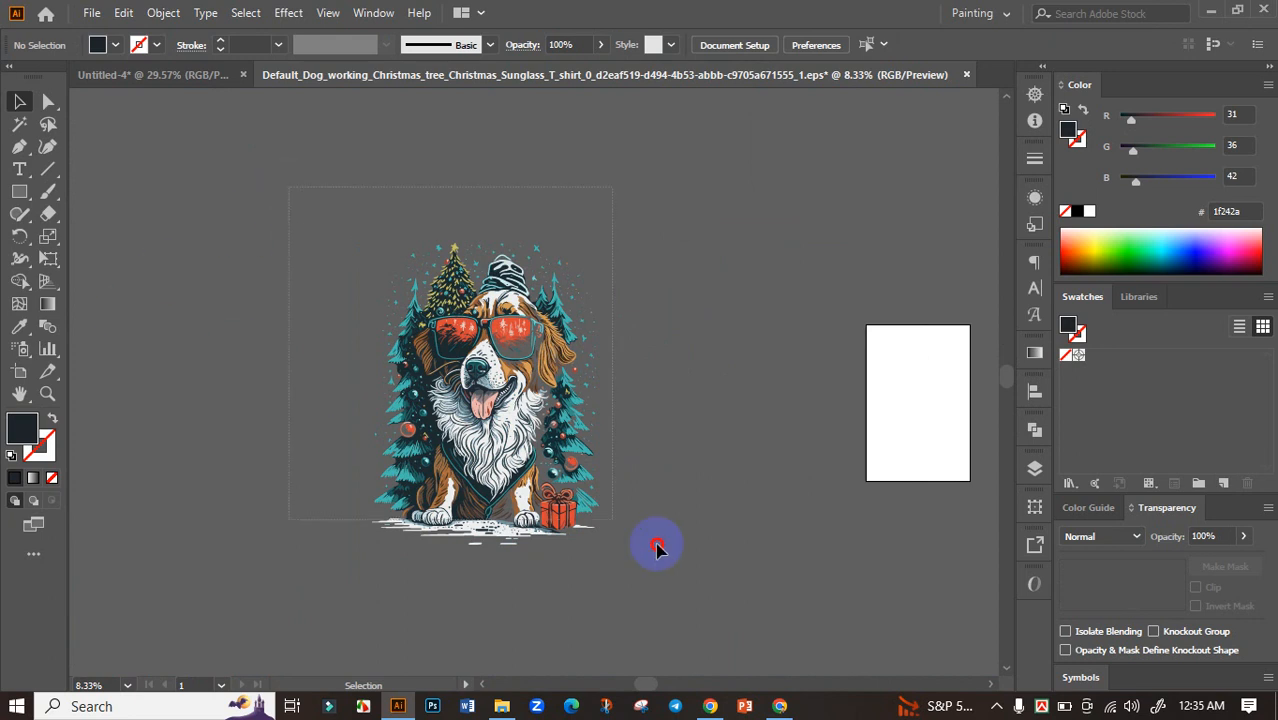
Select all the remaining dog artwork and bring it into the Untitled-4 document with the black artboard
{"action": "key", "text": "ctrl+a"}
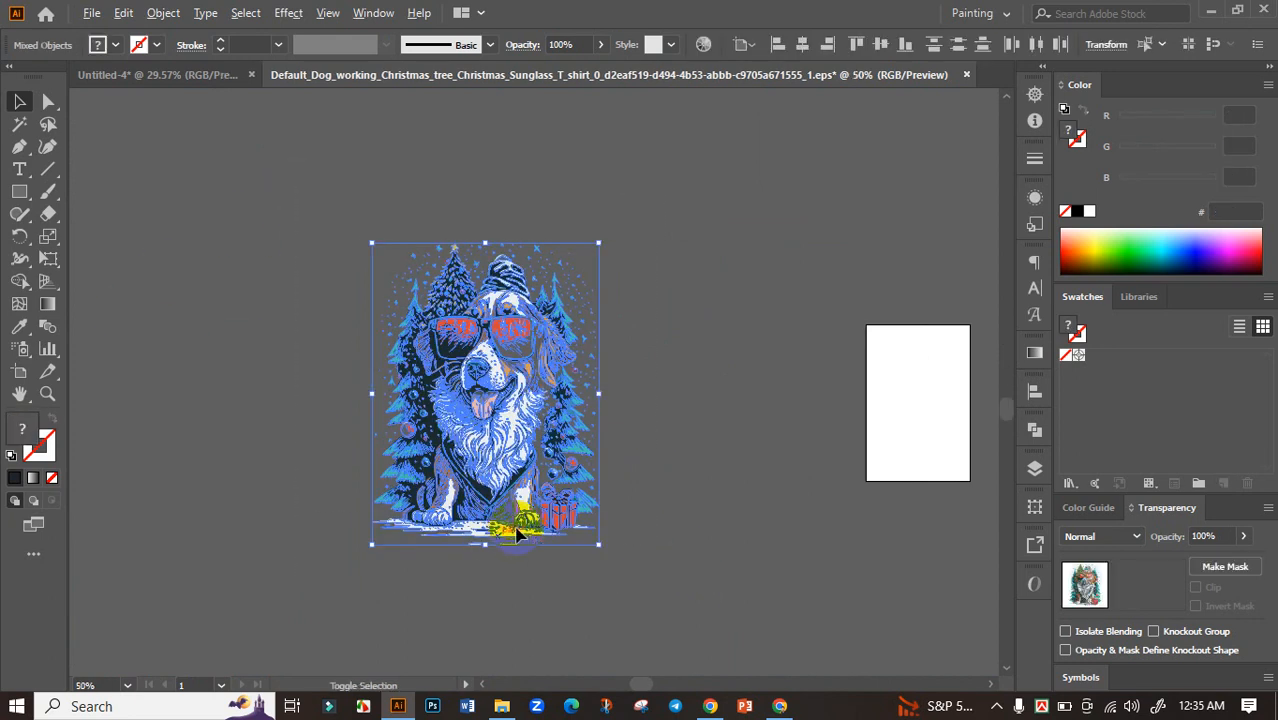
{"action": "scroll", "coordinate": [507, 537], "scroll_direction": "up", "scroll_amount": 5}
{"action": "scroll", "coordinate": [520, 527], "scroll_direction": "down", "scroll_amount": 4}
{"action": "left_click_drag", "start_coordinate": [496, 340], "coordinate": [622, 400]}
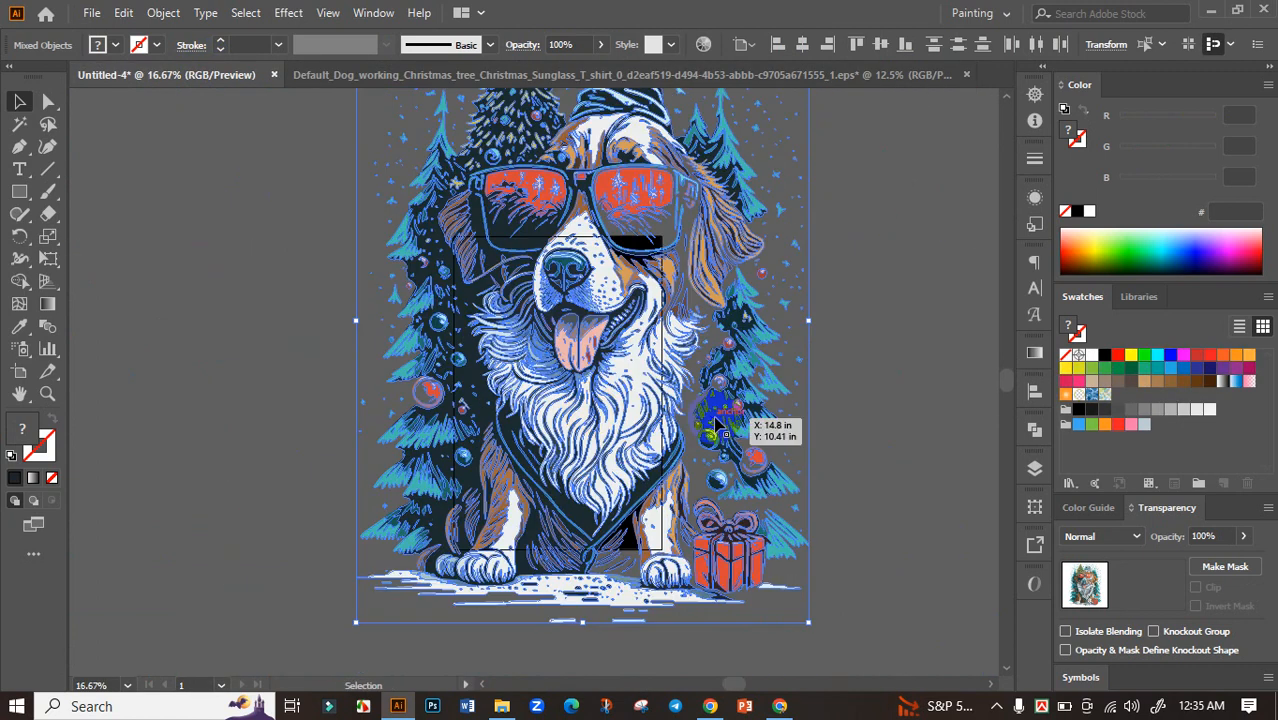
Scale the dog artwork down to fit inside the black artboard and group it
{"action": "left_click_drag", "start_coordinate": [789, 325], "coordinate": [756, 360]}
{"action": "left_click_drag", "start_coordinate": [600, 320], "coordinate": [561, 390]}
{"action": "scroll", "coordinate": [561, 389], "scroll_direction": "up", "scroll_amount": 2}
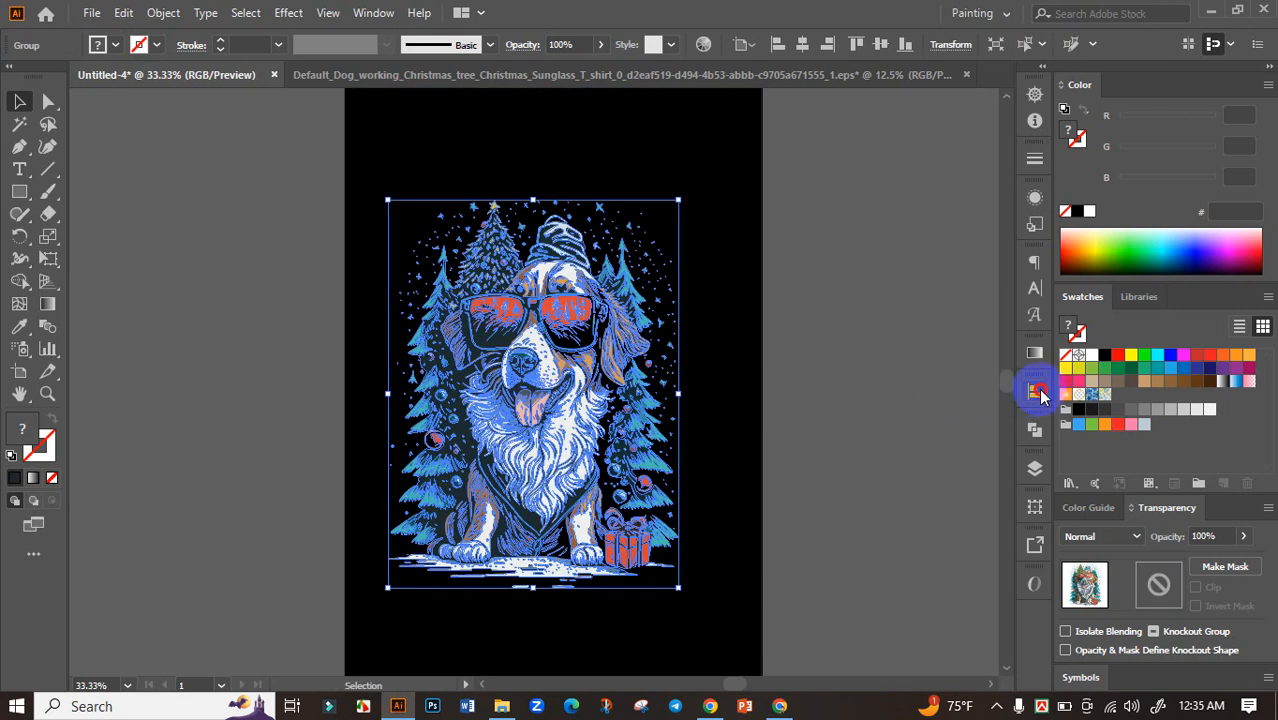
Center the grouped dog artwork horizontally and vertically on the artboard and deselect it
{"action": "left_click", "coordinate": [1037, 392]}
{"action": "left_click", "coordinate": [964, 432]}
{"action": "left_click", "coordinate": [966, 433]}
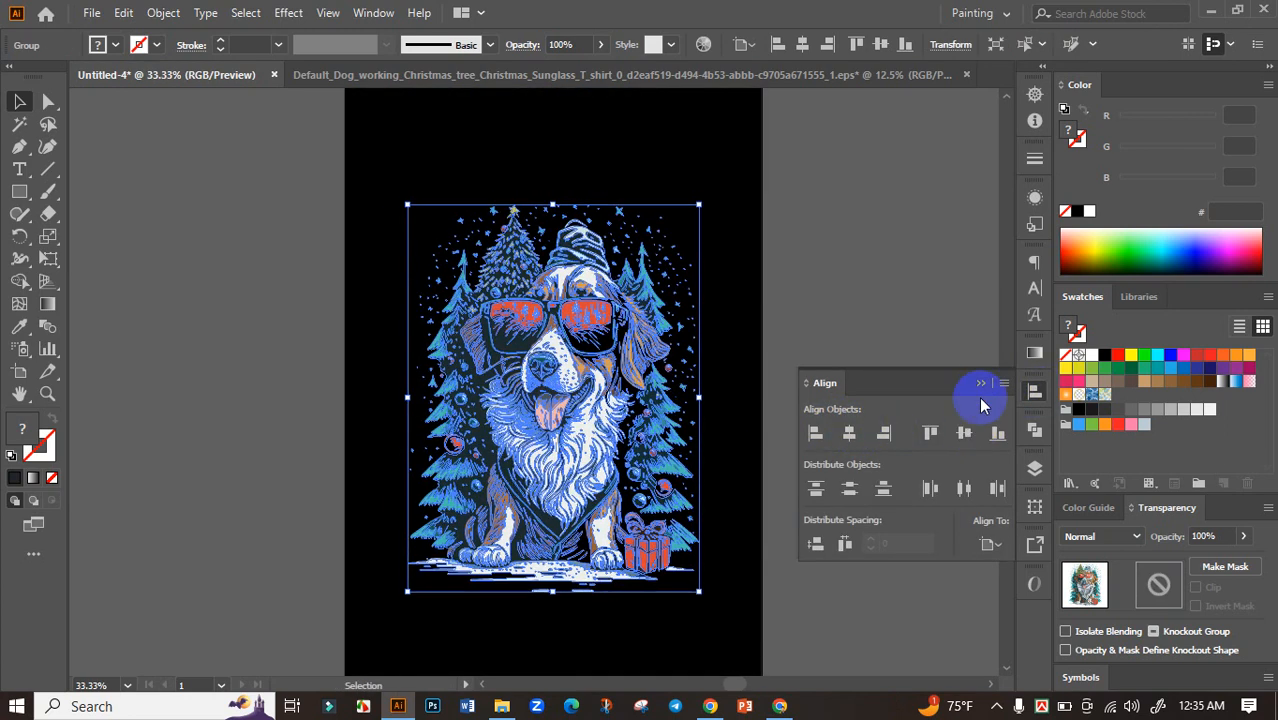
{"action": "left_click", "coordinate": [981, 384]}
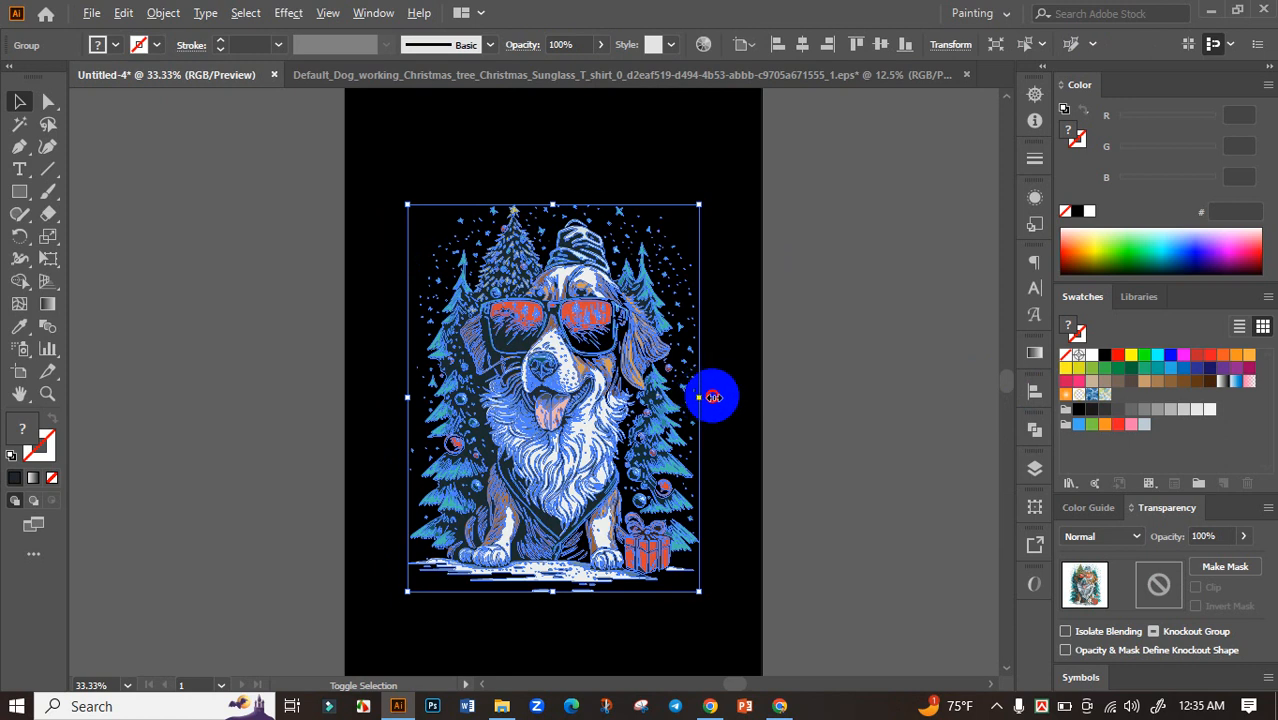
{"action": "left_click", "coordinate": [819, 386]}
{"action": "scroll", "coordinate": [816, 393], "scroll_direction": "down", "scroll_amount": 1}
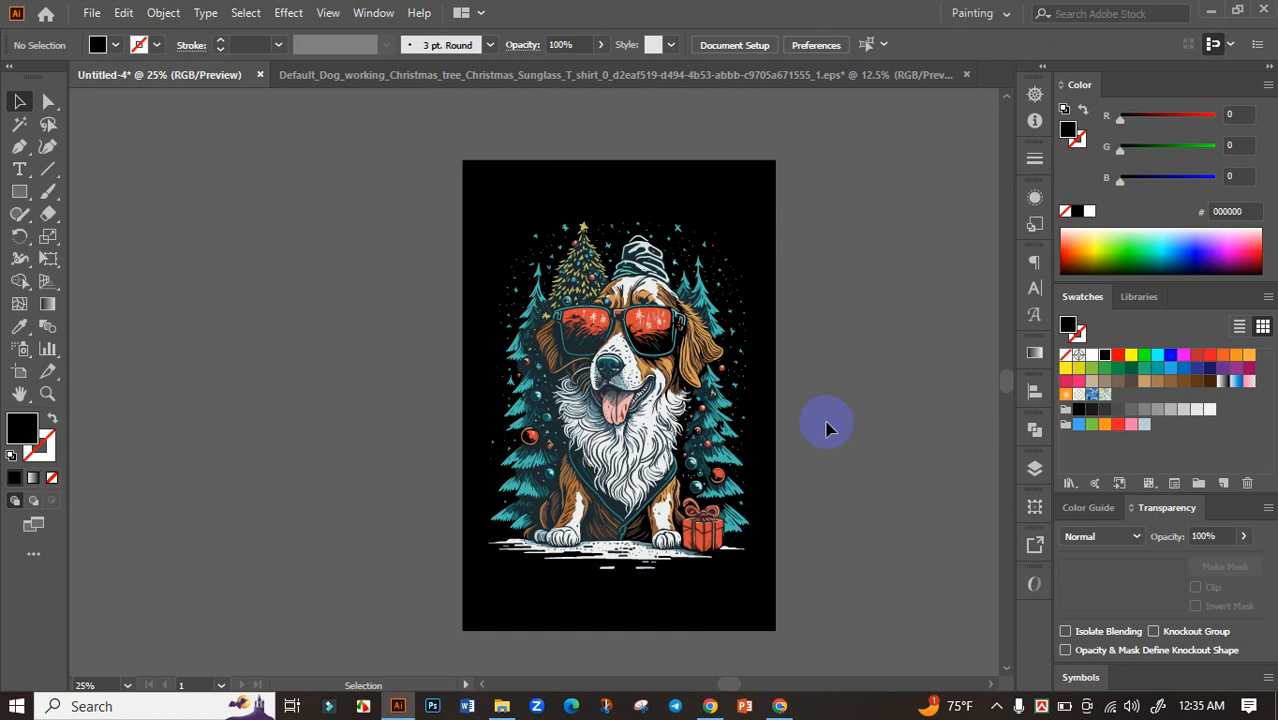
Try selecting the artwork's dark teal areas with the Magic Wand and recolouring them with the background's black using the Eyedropper
{"action": "scroll", "coordinate": [835, 494], "scroll_direction": "down", "scroll_amount": 2}
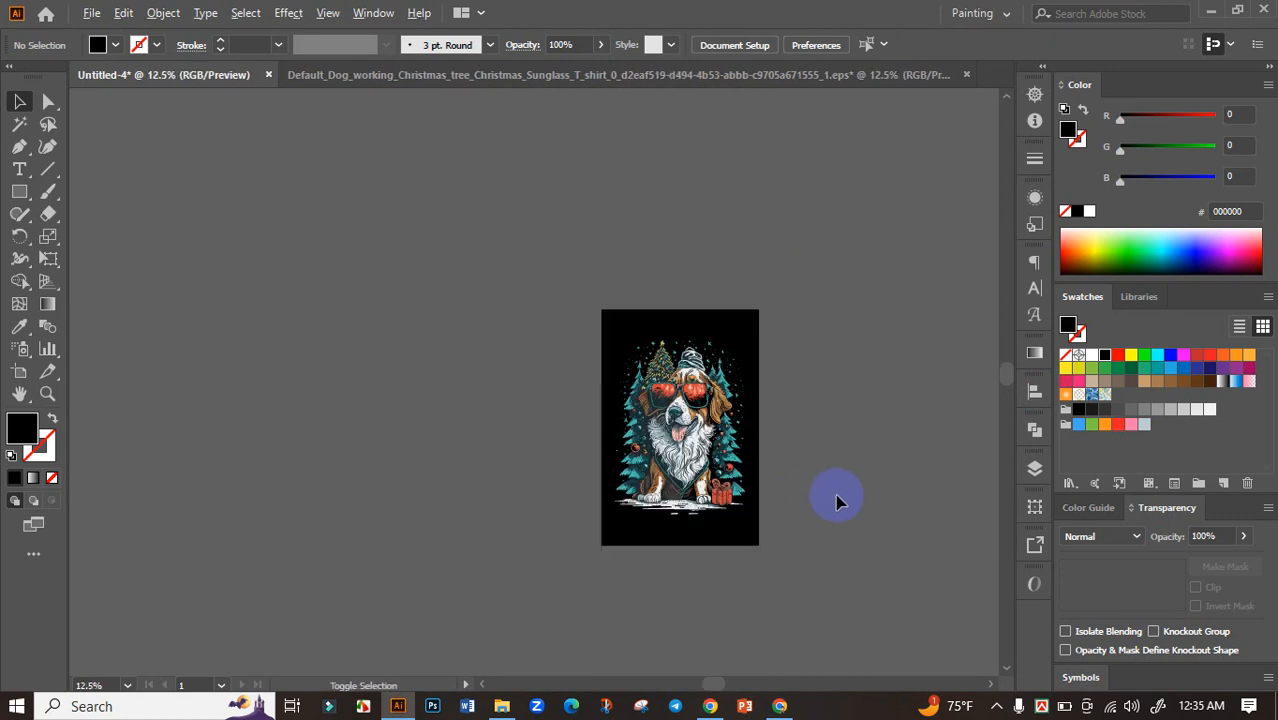
{"action": "scroll", "coordinate": [757, 515], "scroll_direction": "up", "scroll_amount": 3}
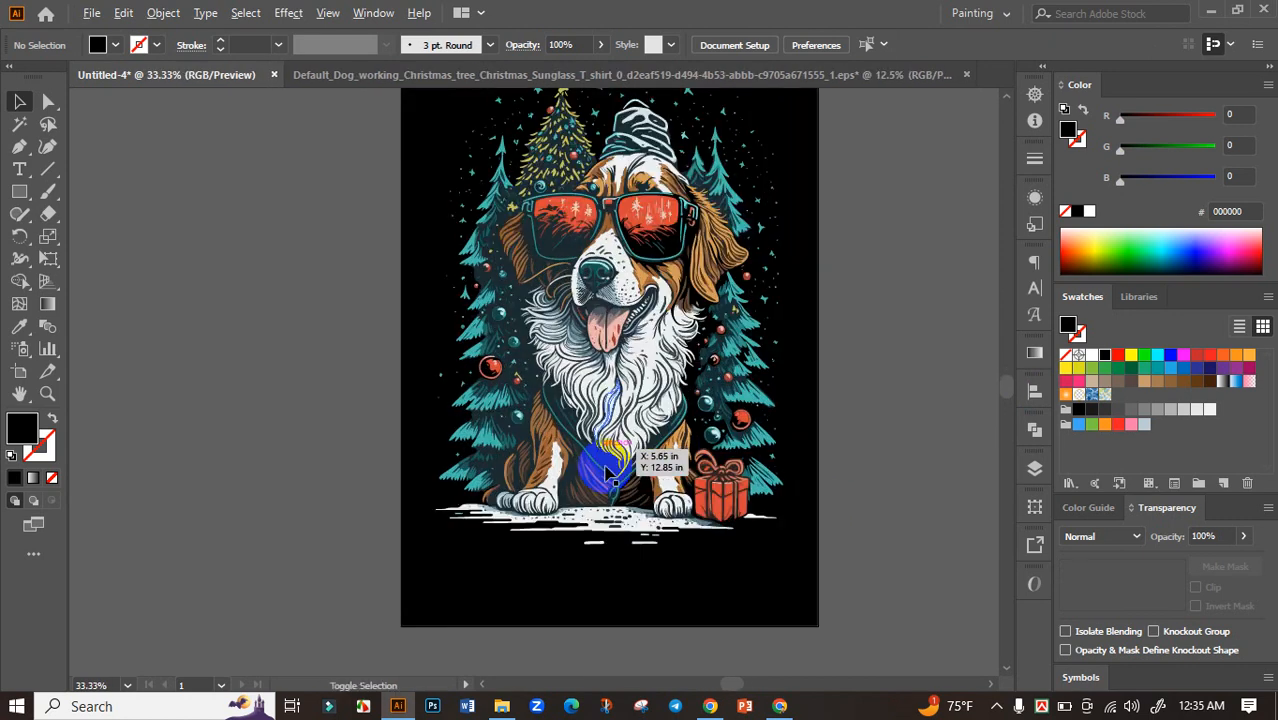
{"action": "scroll", "coordinate": [595, 327], "scroll_direction": "up", "scroll_amount": 3}
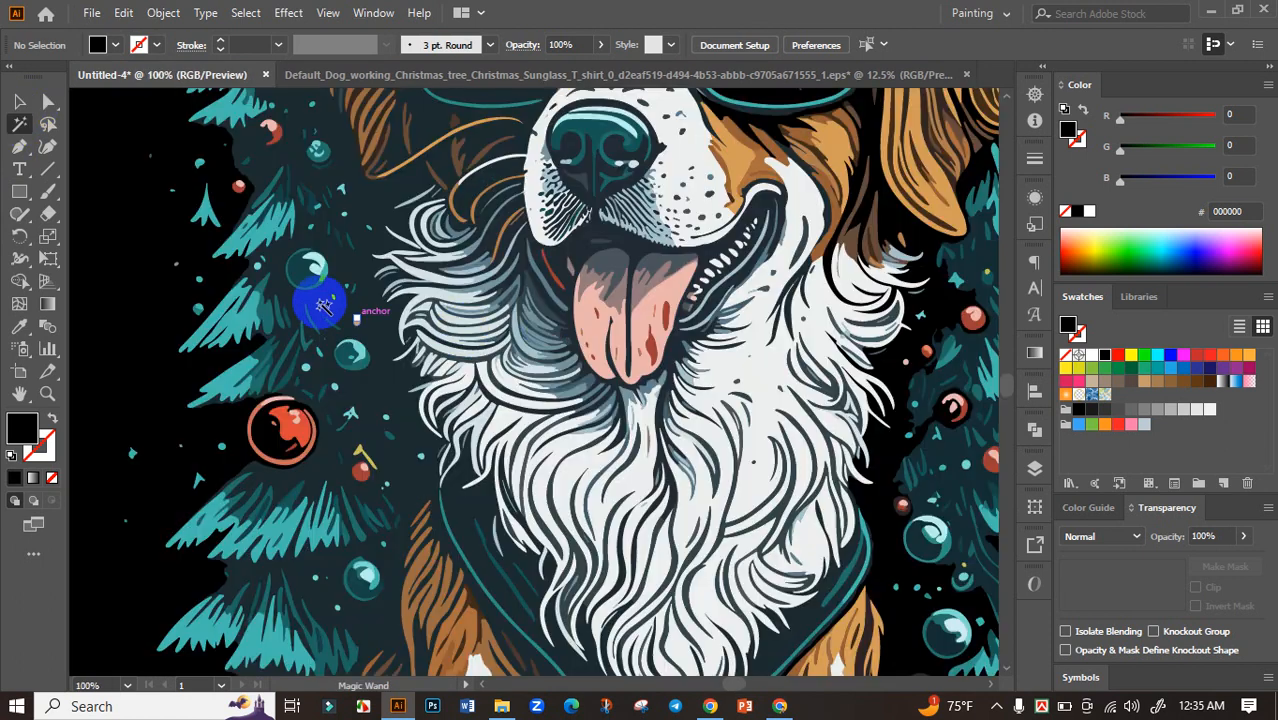
{"action": "left_click", "coordinate": [346, 310]}
{"action": "scroll", "coordinate": [346, 310], "scroll_direction": "down", "scroll_amount": 4}
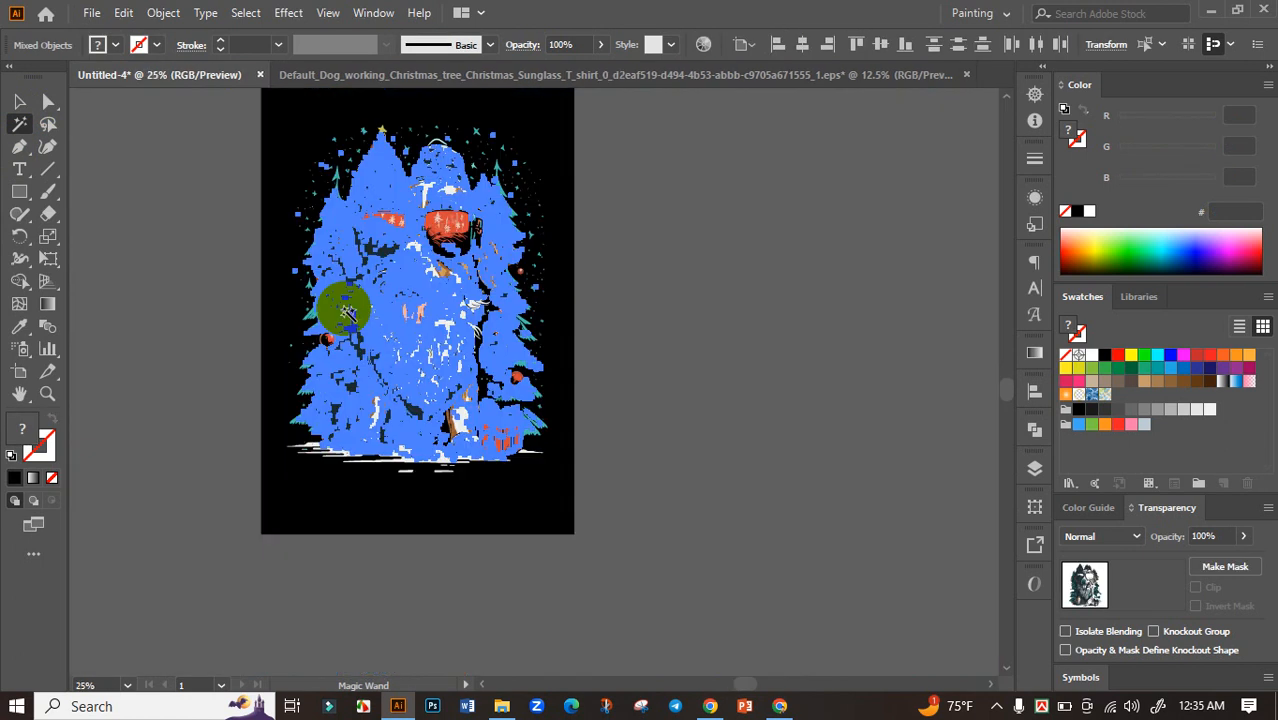
{"action": "left_click", "coordinate": [19, 101]}
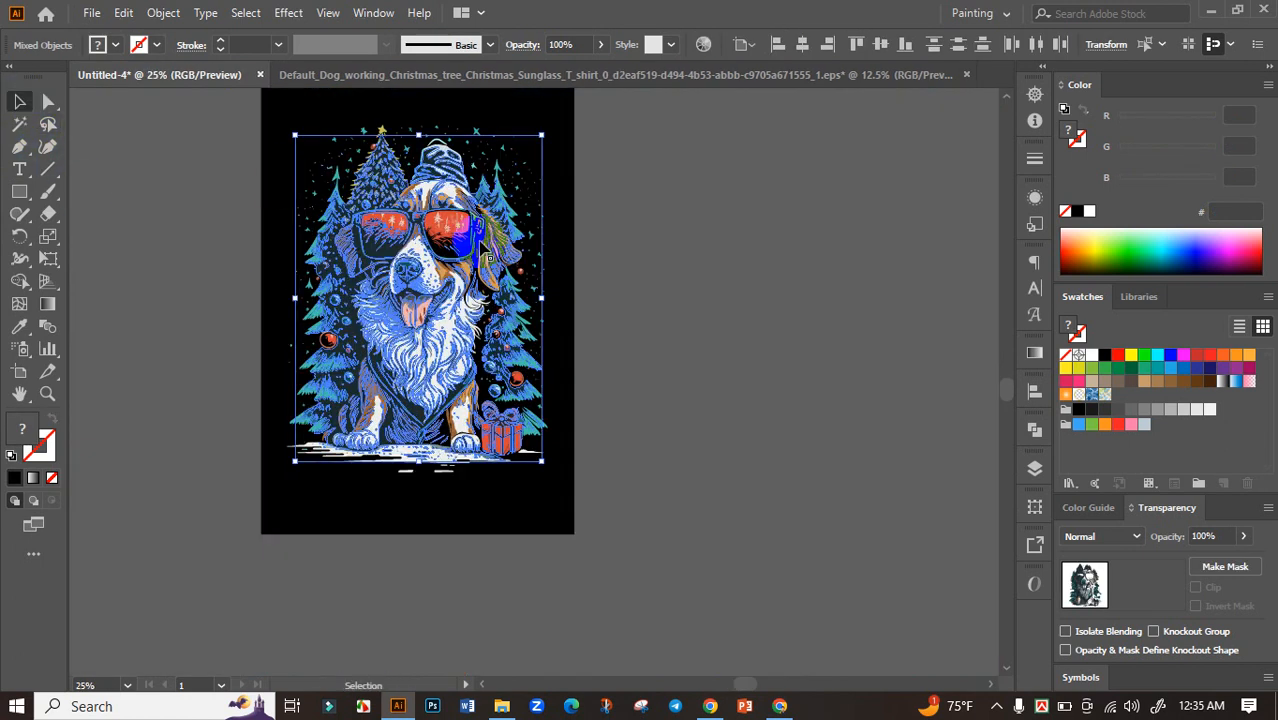
{"action": "scroll", "coordinate": [500, 255], "scroll_direction": "up", "scroll_amount": 4}
{"action": "scroll", "coordinate": [491, 277], "scroll_direction": "down", "scroll_amount": 2}
{"action": "left_click", "coordinate": [19, 326]}
{"action": "left_click", "coordinate": [599, 257]}
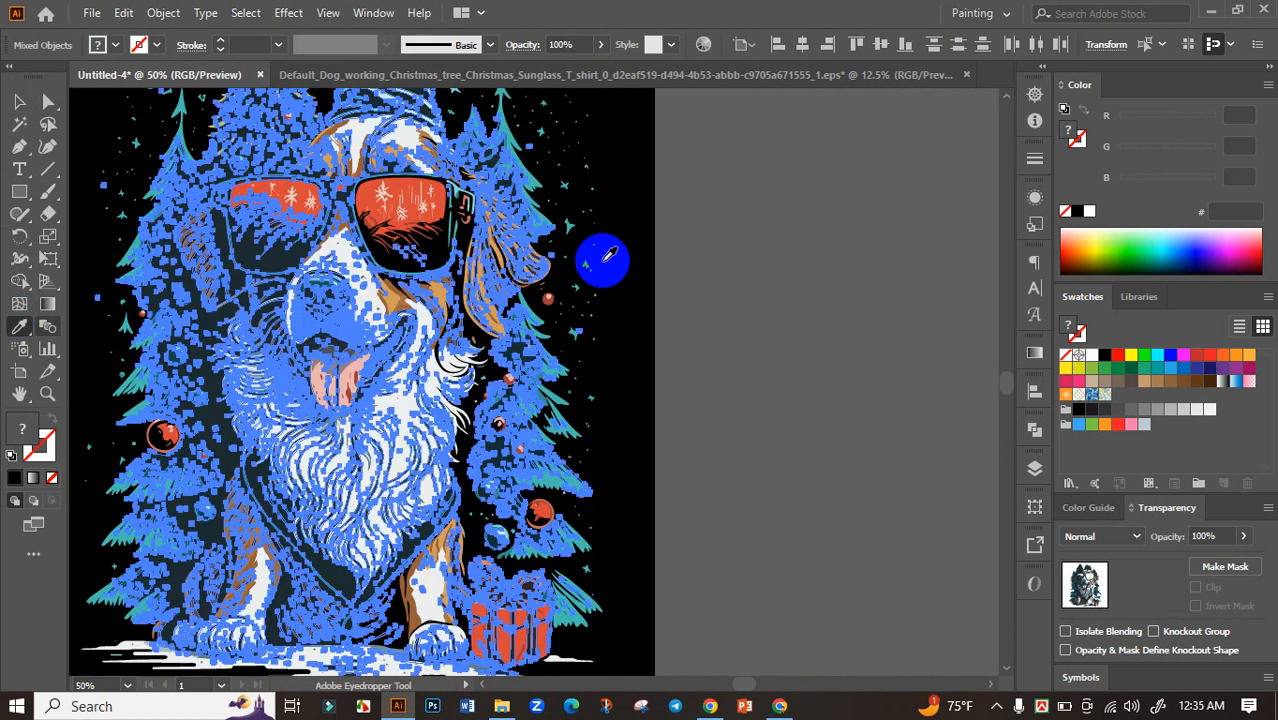
{"action": "left_click", "coordinate": [19, 101]}
{"action": "left_click", "coordinate": [824, 272]}
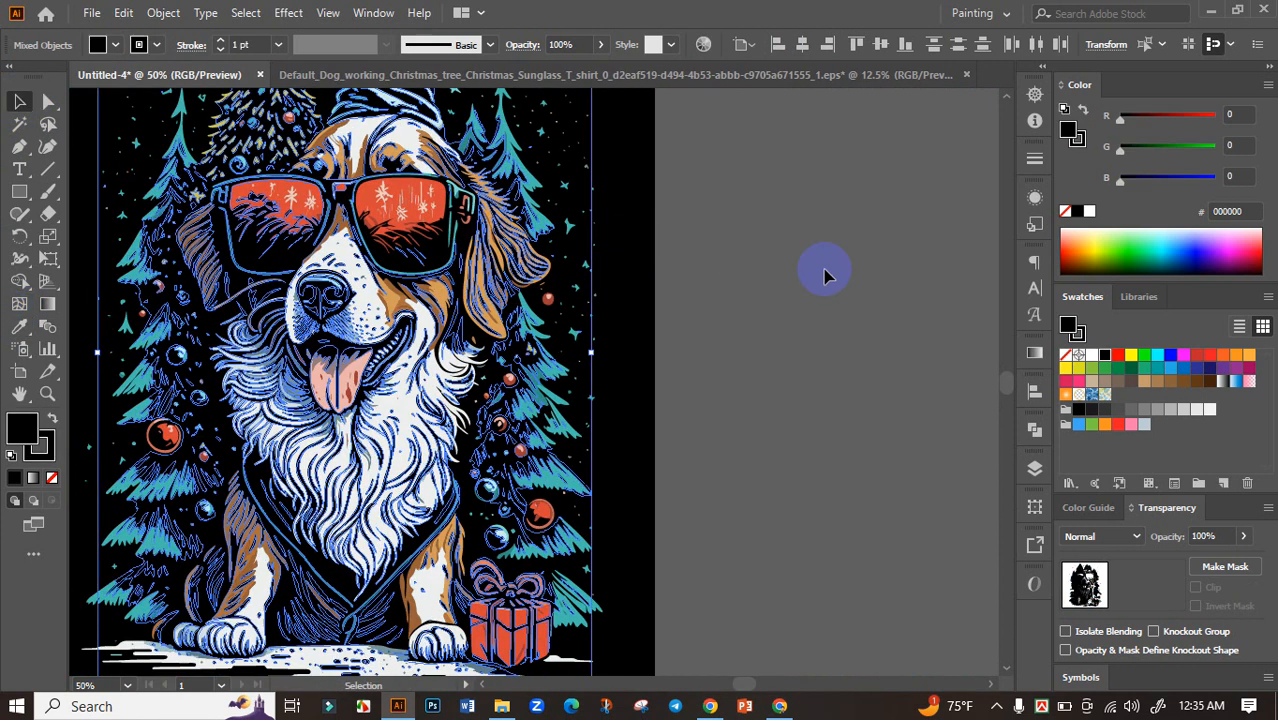
{"action": "scroll", "coordinate": [826, 278], "scroll_direction": "down", "scroll_amount": 1}
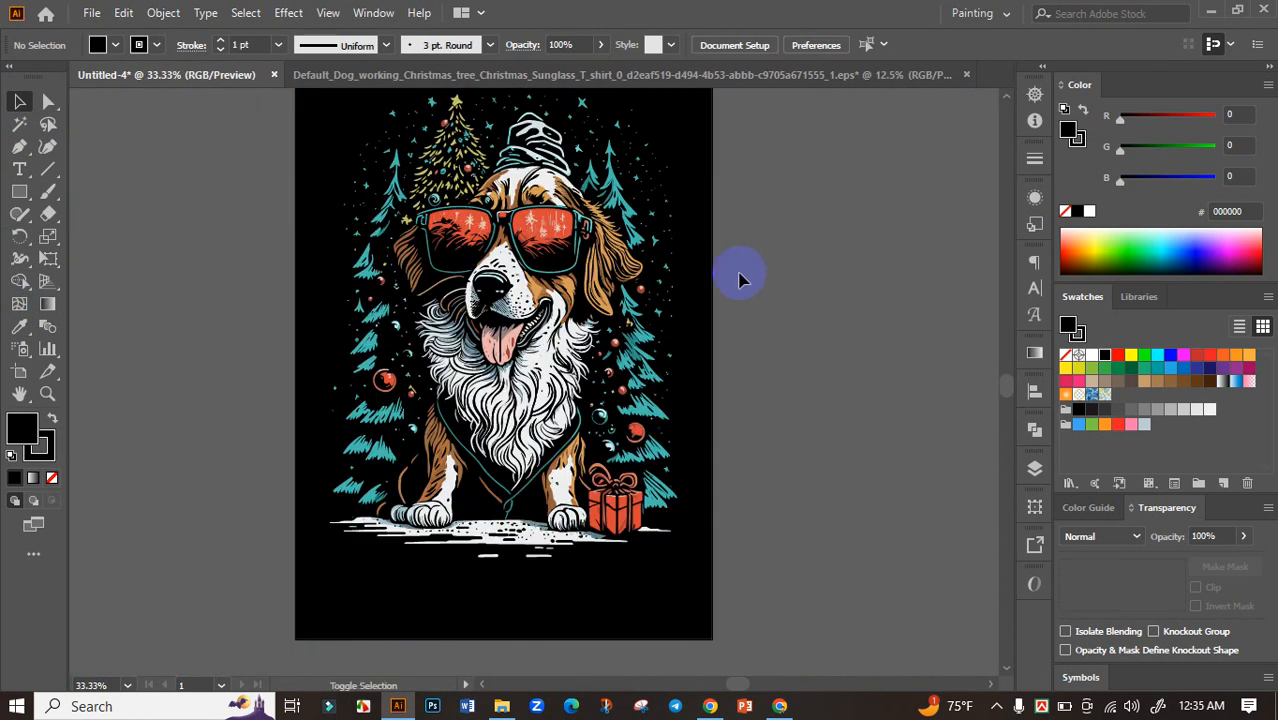
{"action": "scroll", "coordinate": [739, 281], "scroll_direction": "down", "scroll_amount": 1}
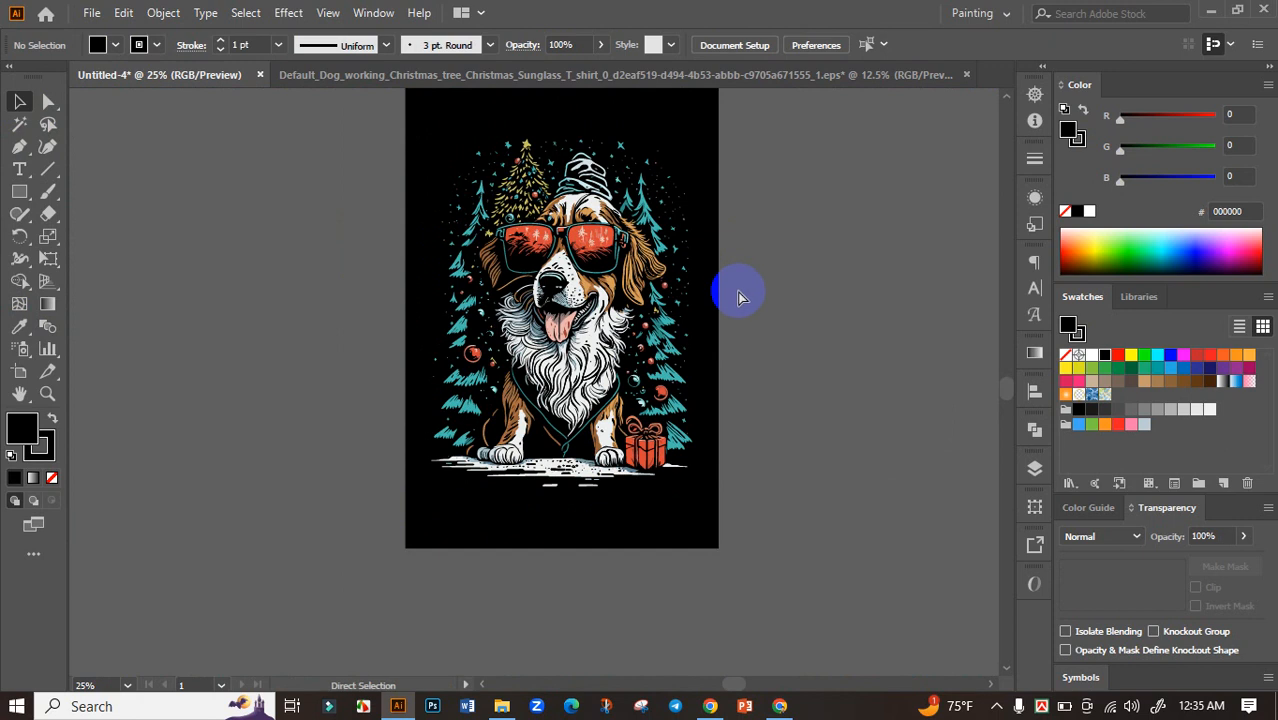
Undo the black recolouring of the dark areas and clear the selection
{"action": "key", "text": "ctrl+z"}
{"action": "key", "text": "ctrl+z"}
{"action": "left_click", "coordinate": [789, 325]}
Review the complete dog design on the black artboard, both close up and as a whole
{"action": "scroll", "coordinate": [789, 325], "scroll_direction": "down", "scroll_amount": 2}
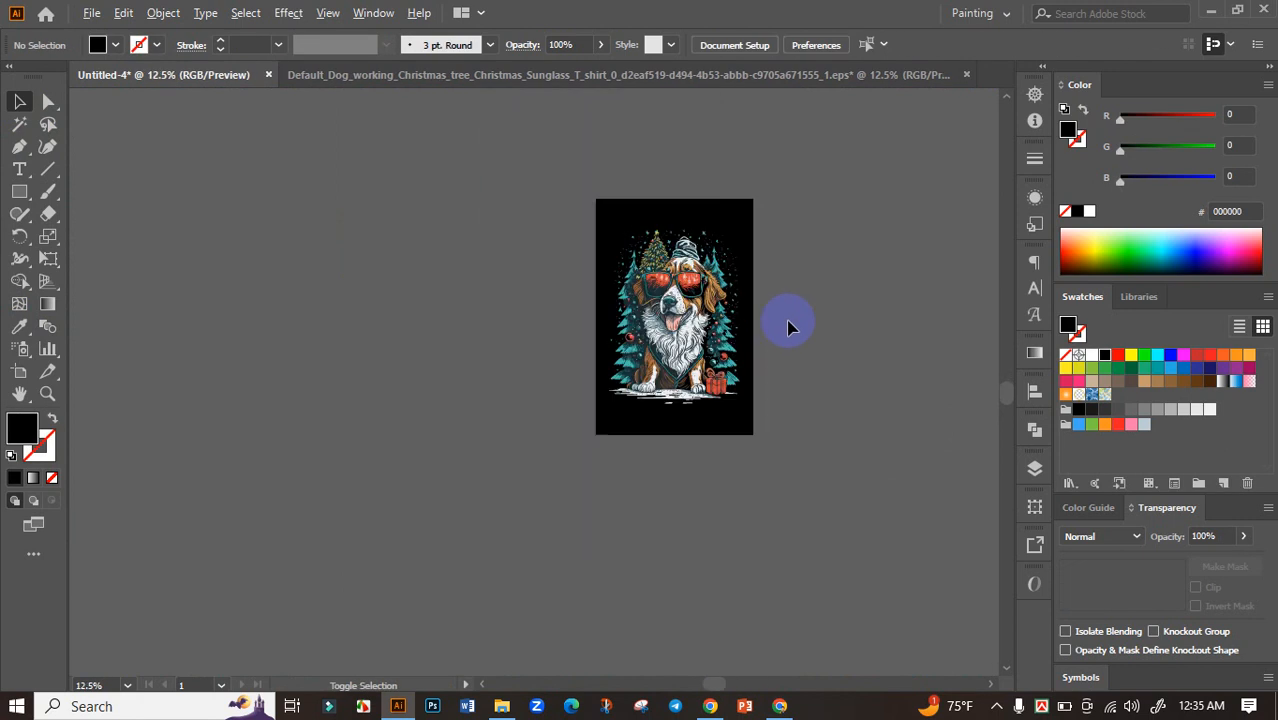
{"action": "scroll", "coordinate": [728, 370], "scroll_direction": "up", "scroll_amount": 3}
{"action": "scroll", "coordinate": [838, 388], "scroll_direction": "down", "scroll_amount": 1}
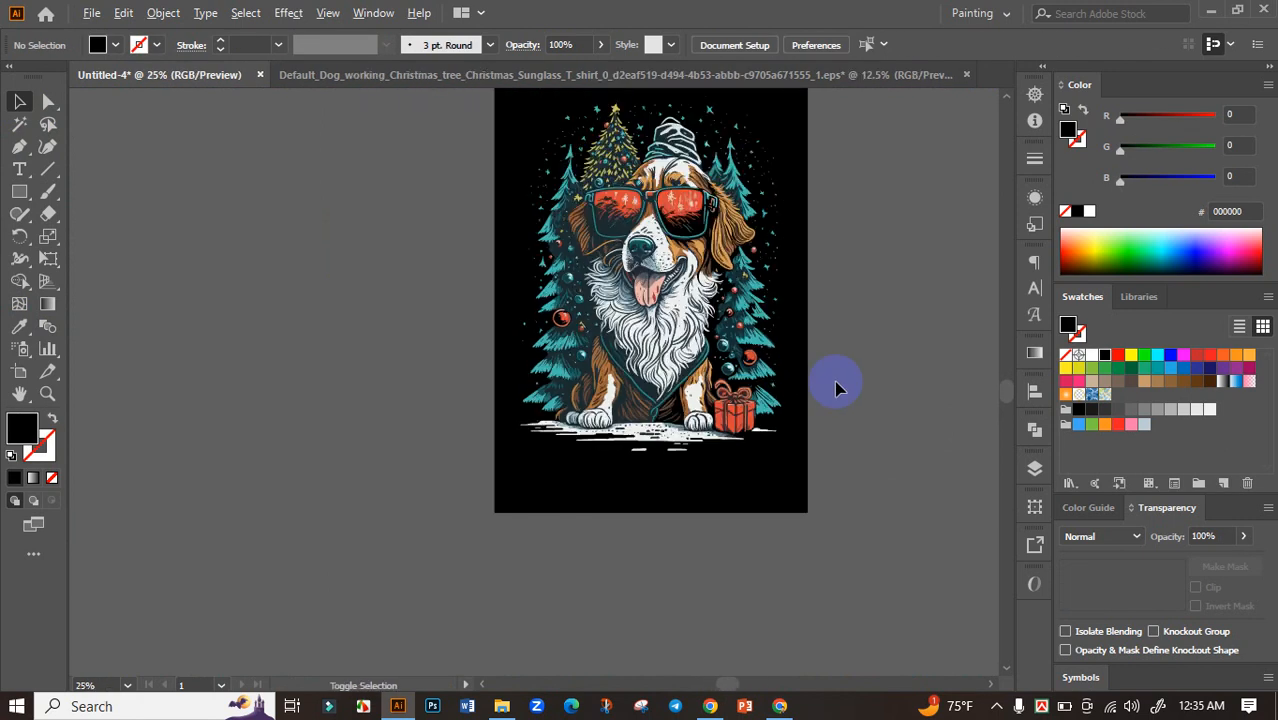
{"action": "scroll", "coordinate": [842, 398], "scroll_direction": "up", "scroll_amount": 1}
{"action": "scroll", "coordinate": [842, 400], "scroll_direction": "down", "scroll_amount": 1}
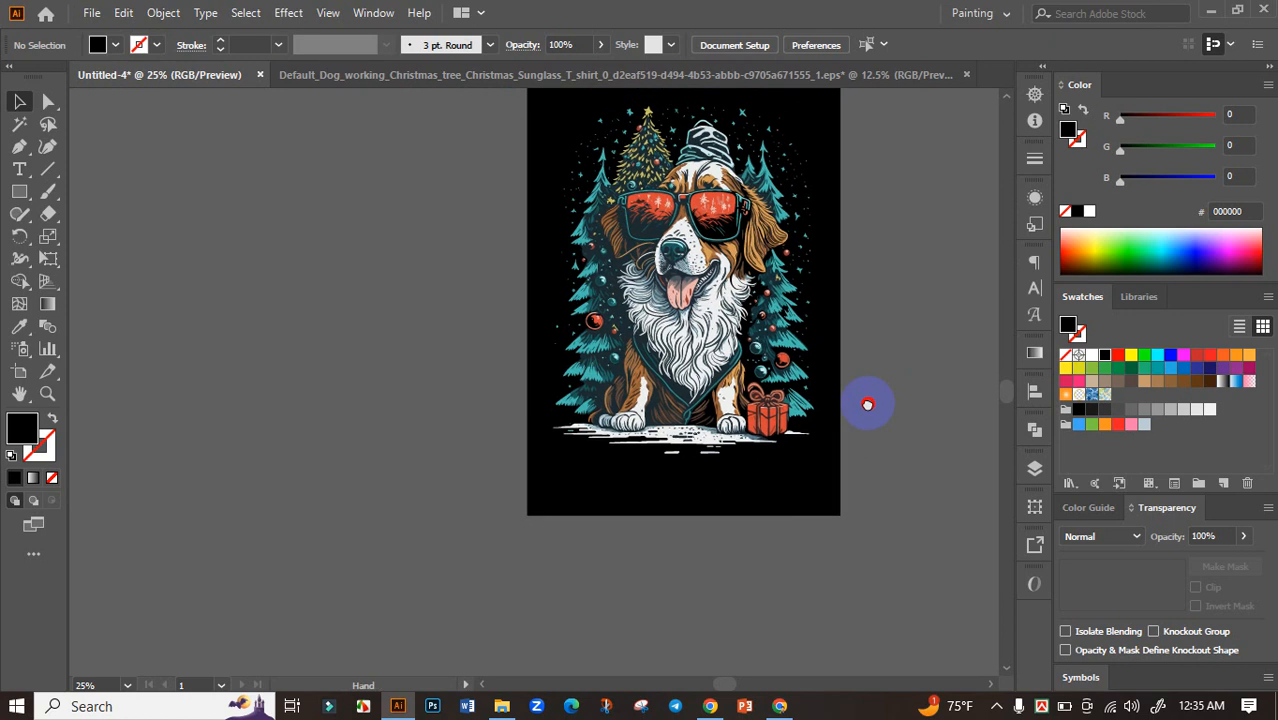
{"action": "left_click_drag", "start_coordinate": [868, 406], "coordinate": [841, 429]}
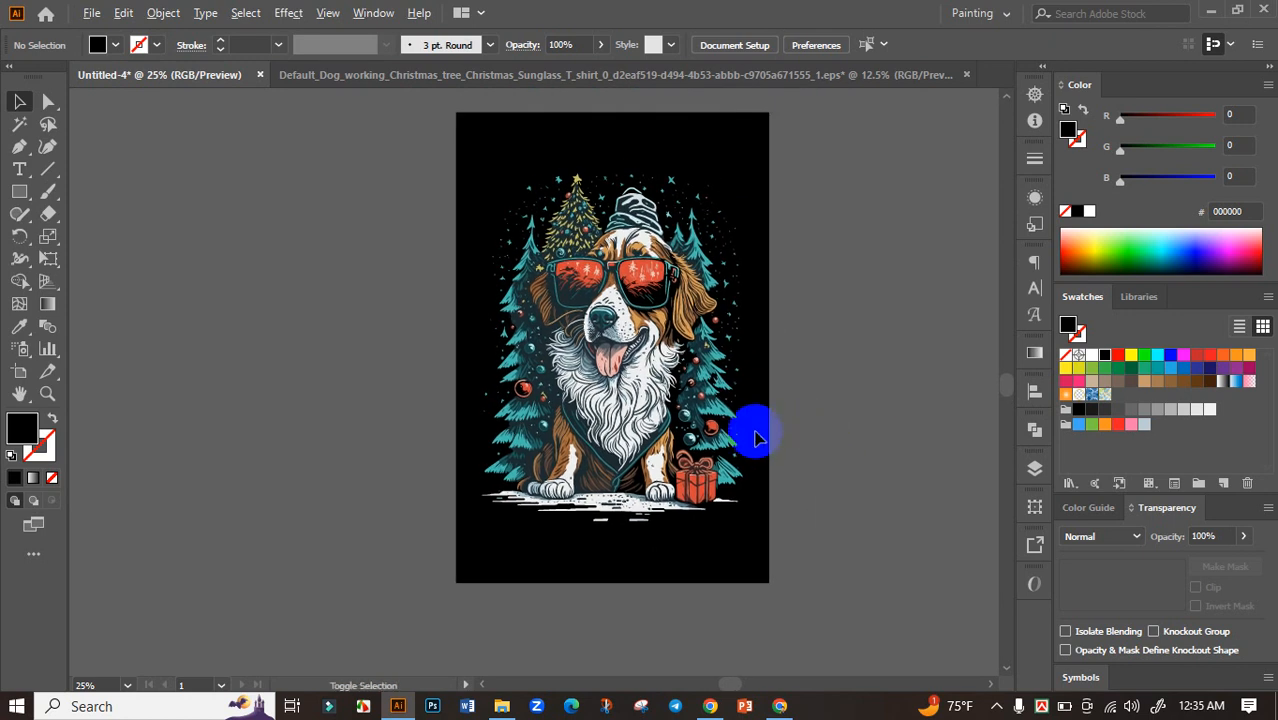
{"action": "scroll", "coordinate": [755, 437], "scroll_direction": "up", "scroll_amount": 1}
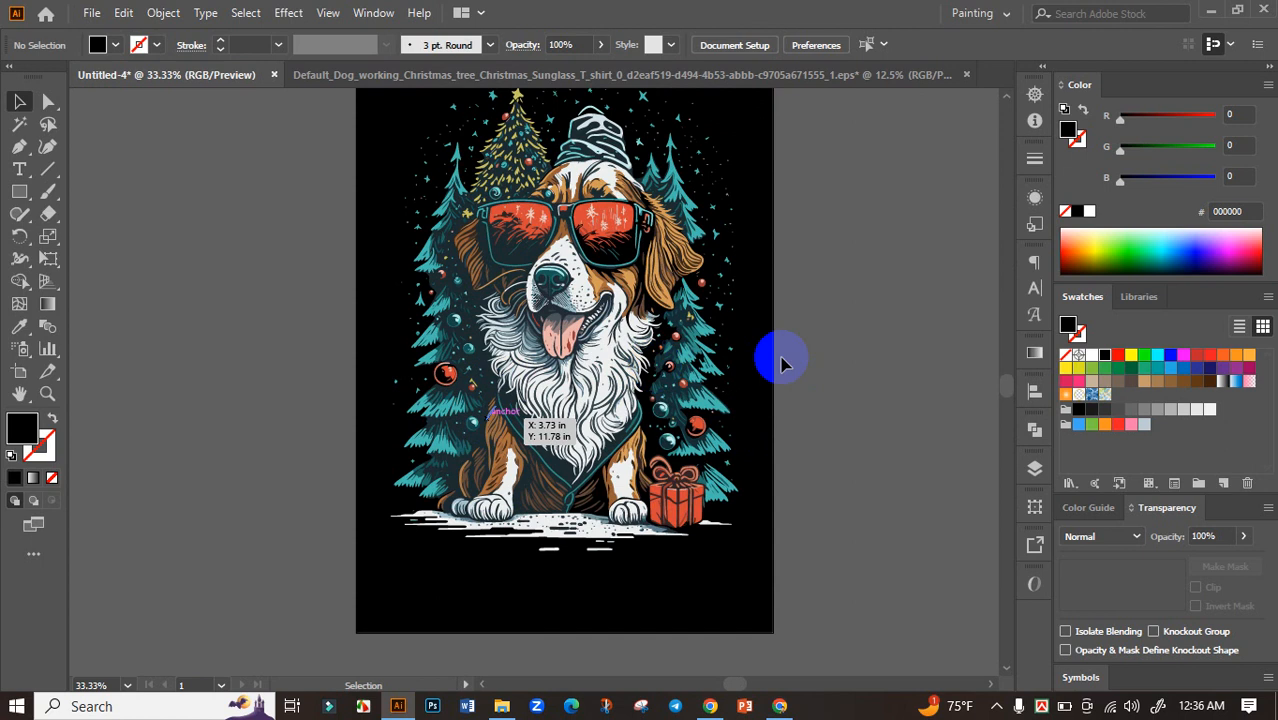
{"action": "scroll", "coordinate": [779, 357], "scroll_direction": "down", "scroll_amount": 1}
{"action": "left_click_drag", "start_coordinate": [890, 365], "coordinate": [820, 374]}
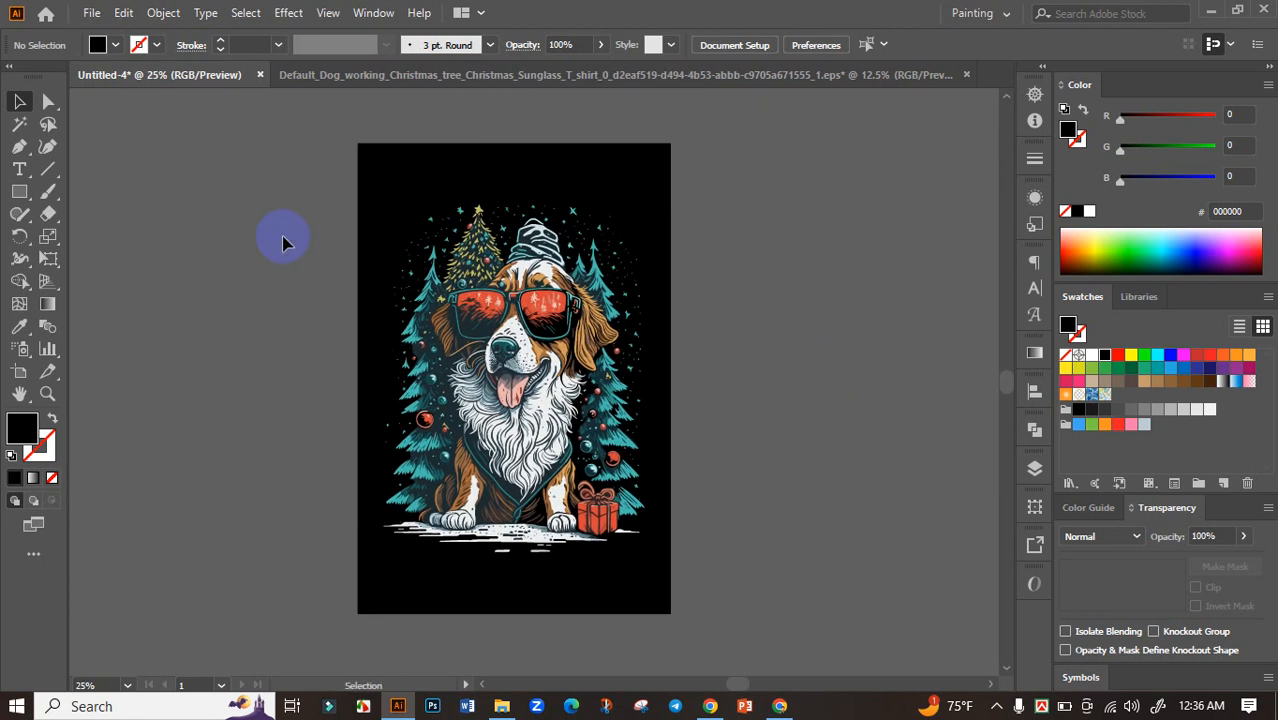
{"action": "left_click_drag", "start_coordinate": [369, 180], "coordinate": [727, 648]}
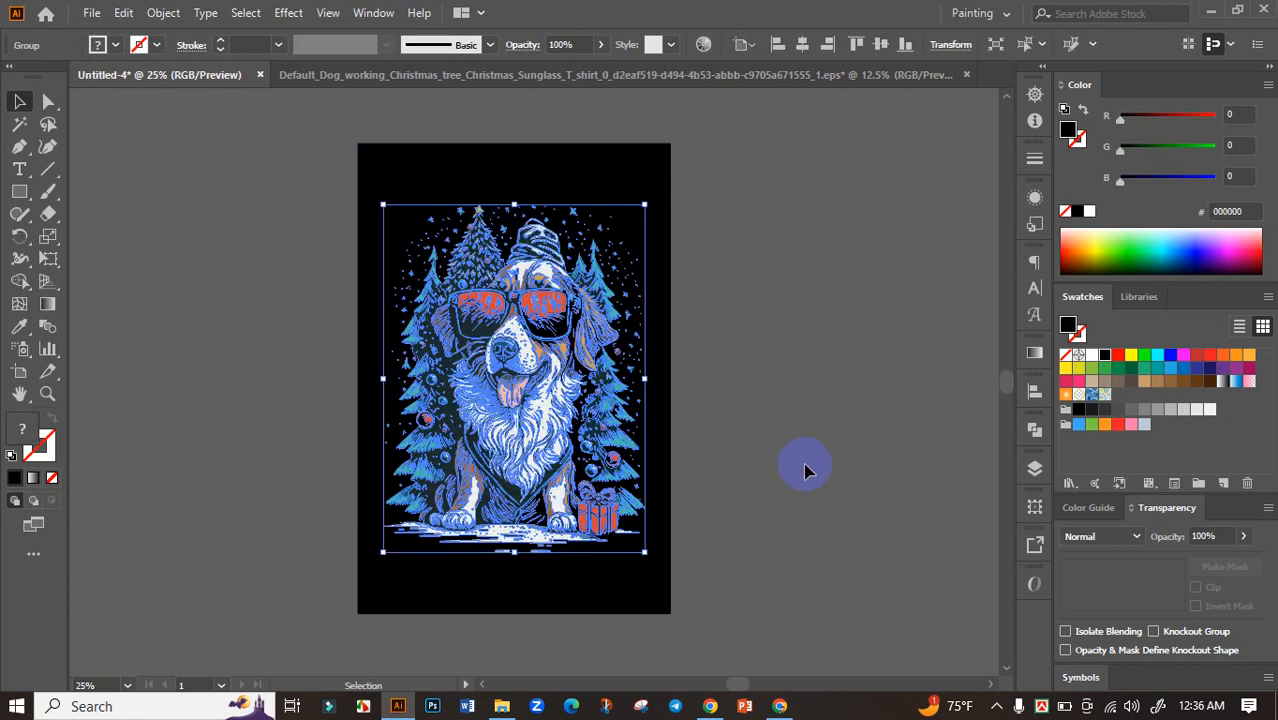
{"action": "left_click", "coordinate": [807, 465]}
{"action": "scroll", "coordinate": [662, 431], "scroll_direction": "up", "scroll_amount": 1}
{"action": "scroll", "coordinate": [664, 428], "scroll_direction": "down", "scroll_amount": 1}
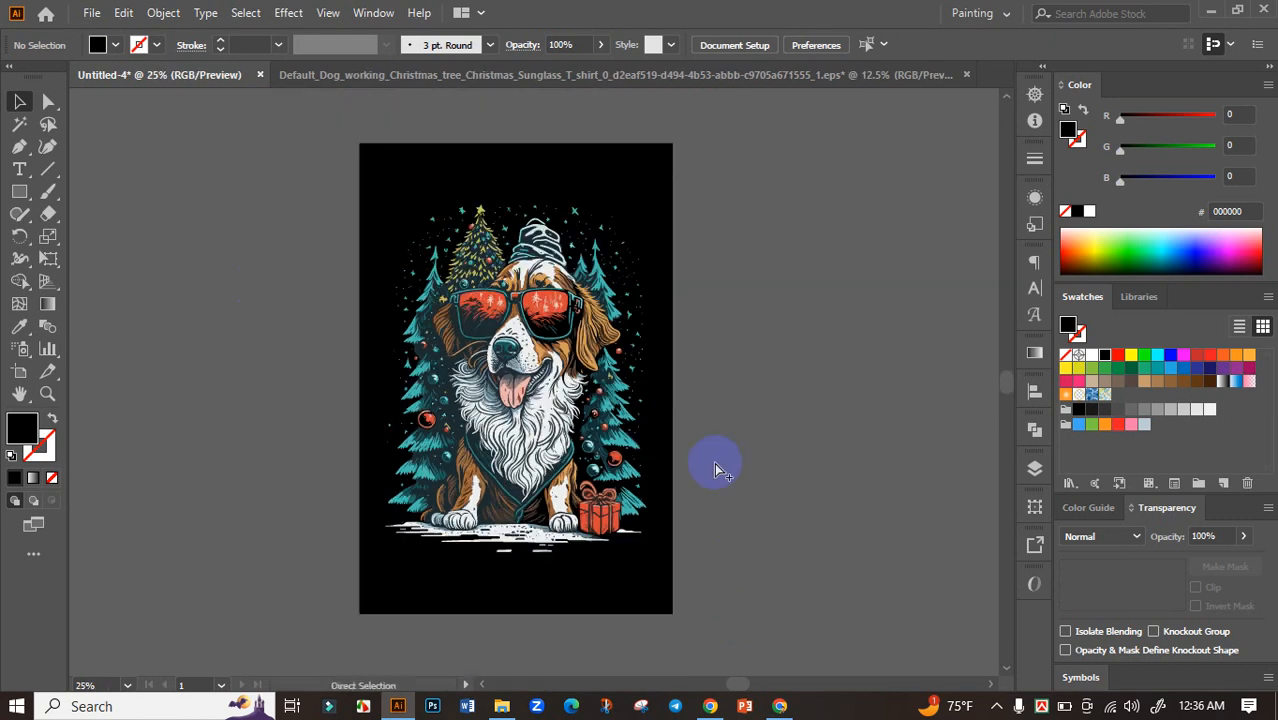
{"action": "left_click", "coordinate": [712, 470]}
Recolour the background rectangle with the dark teal sampled from the artwork using the Eyedropper, then deselect it
{"action": "left_click", "coordinate": [579, 171]}
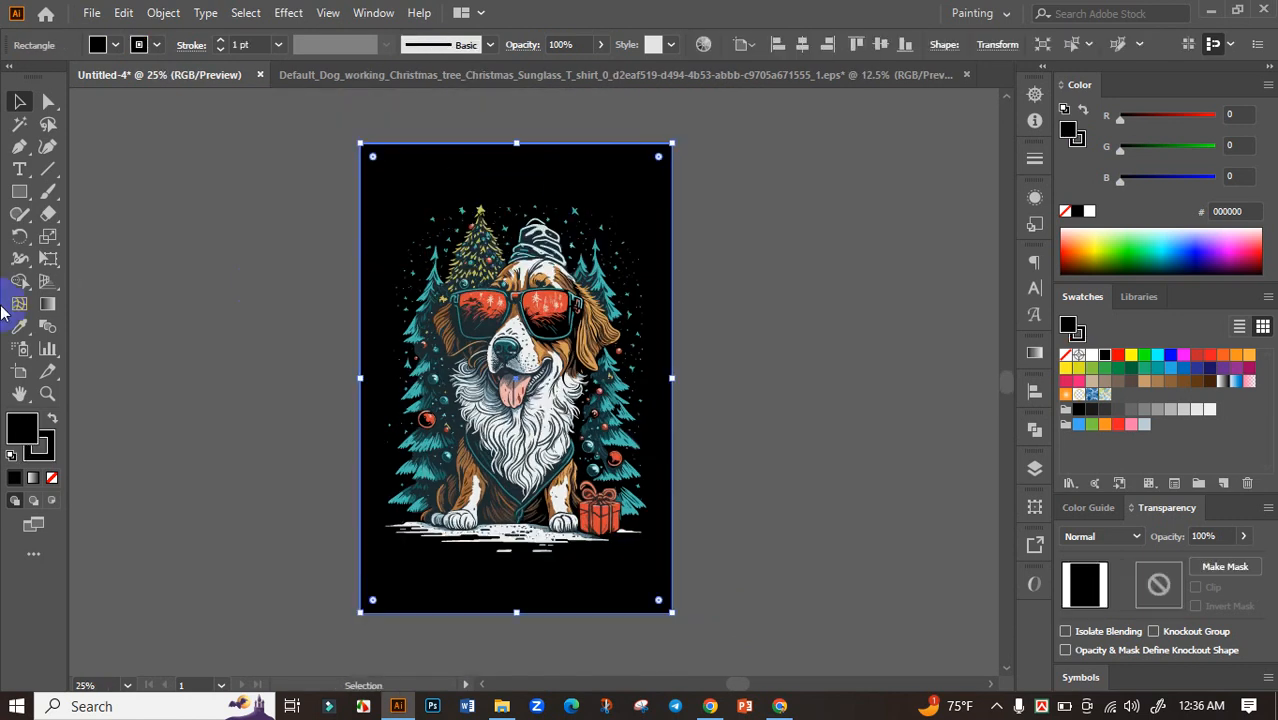
{"action": "key", "text": "ctrl+1"}
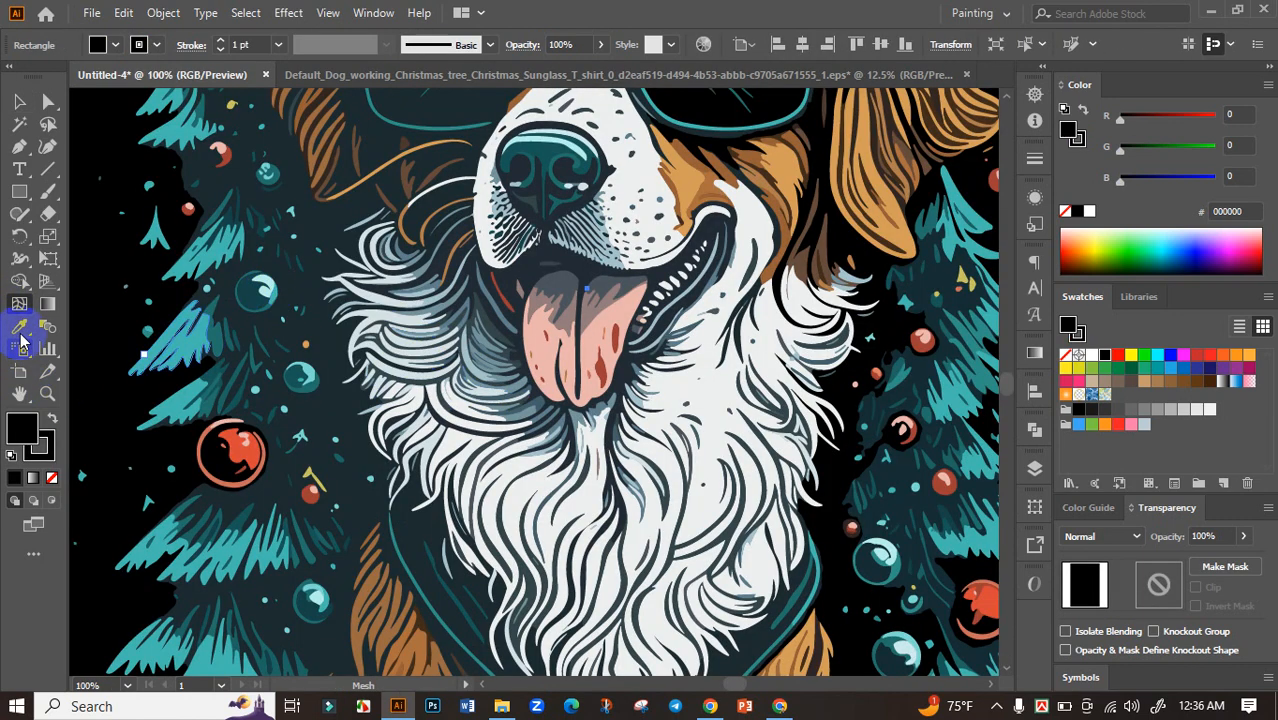
{"action": "left_click", "coordinate": [19, 326]}
{"action": "left_click", "coordinate": [298, 213]}
{"action": "scroll", "coordinate": [305, 218], "scroll_direction": "down", "scroll_amount": 4}
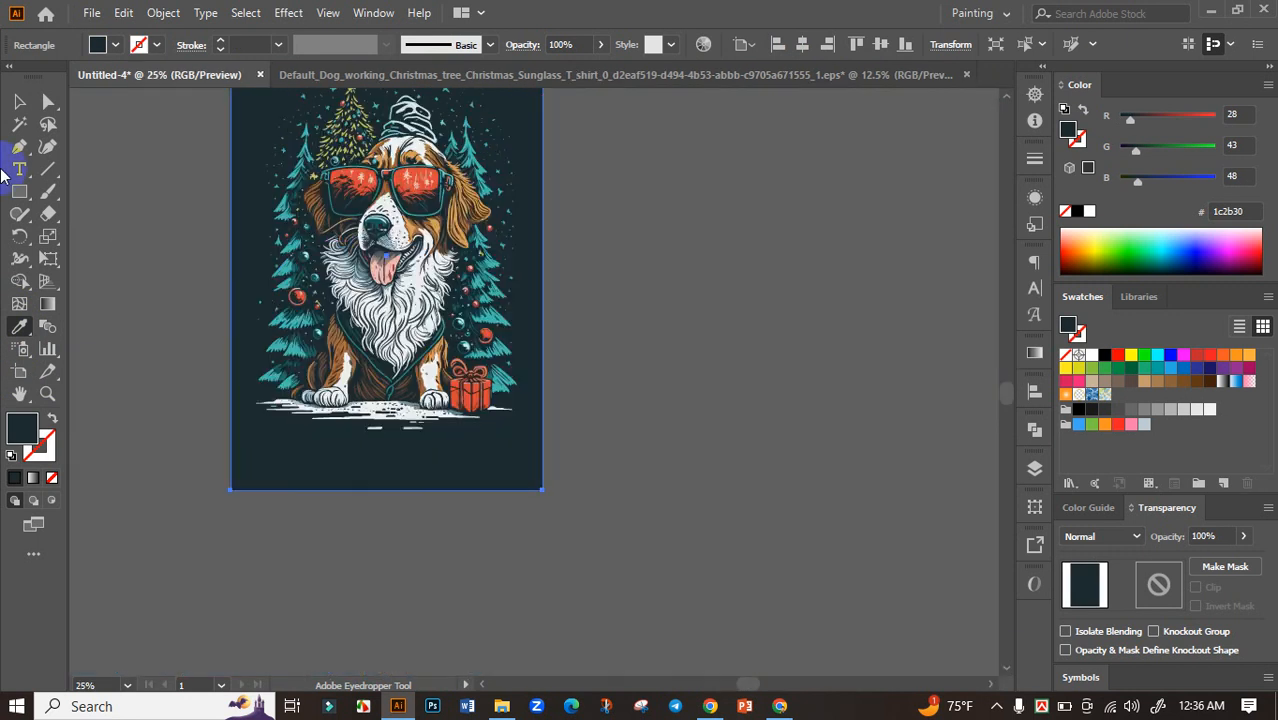
{"action": "left_click", "coordinate": [21, 103]}
{"action": "left_click", "coordinate": [205, 245]}
{"action": "scroll", "coordinate": [205, 245], "scroll_direction": "up", "scroll_amount": 3}
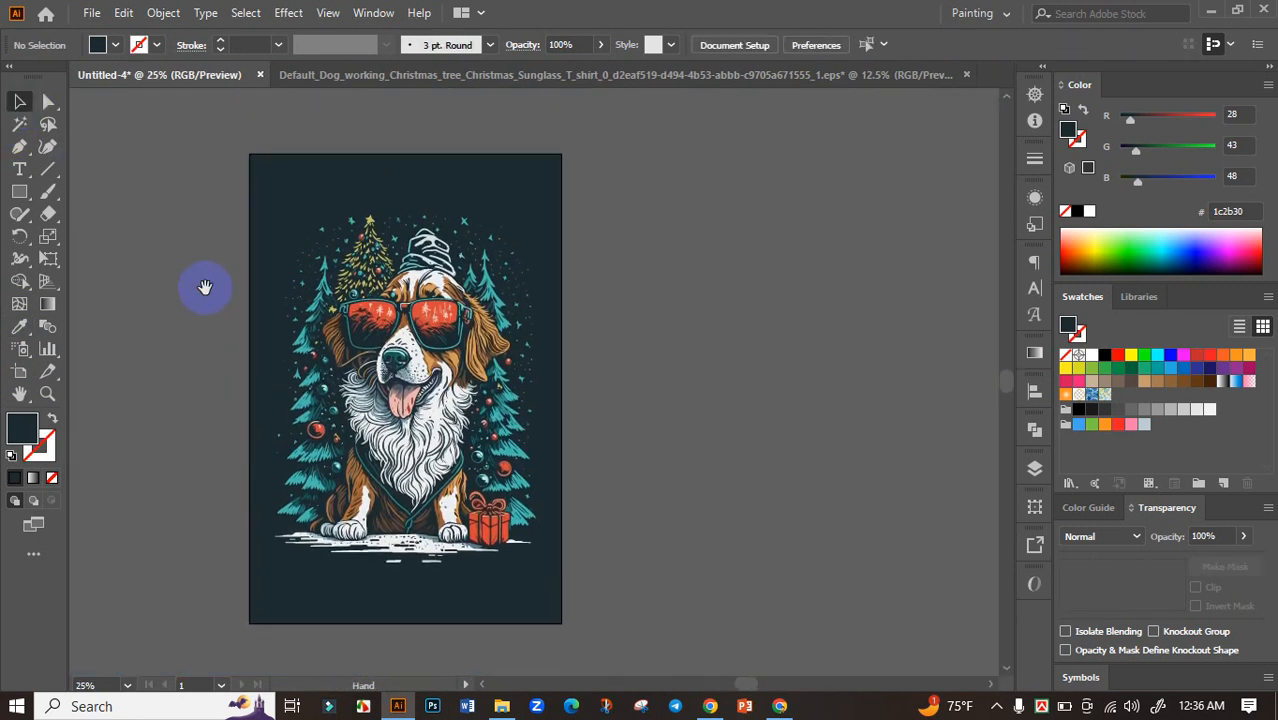
{"action": "left_click", "coordinate": [302, 185]}
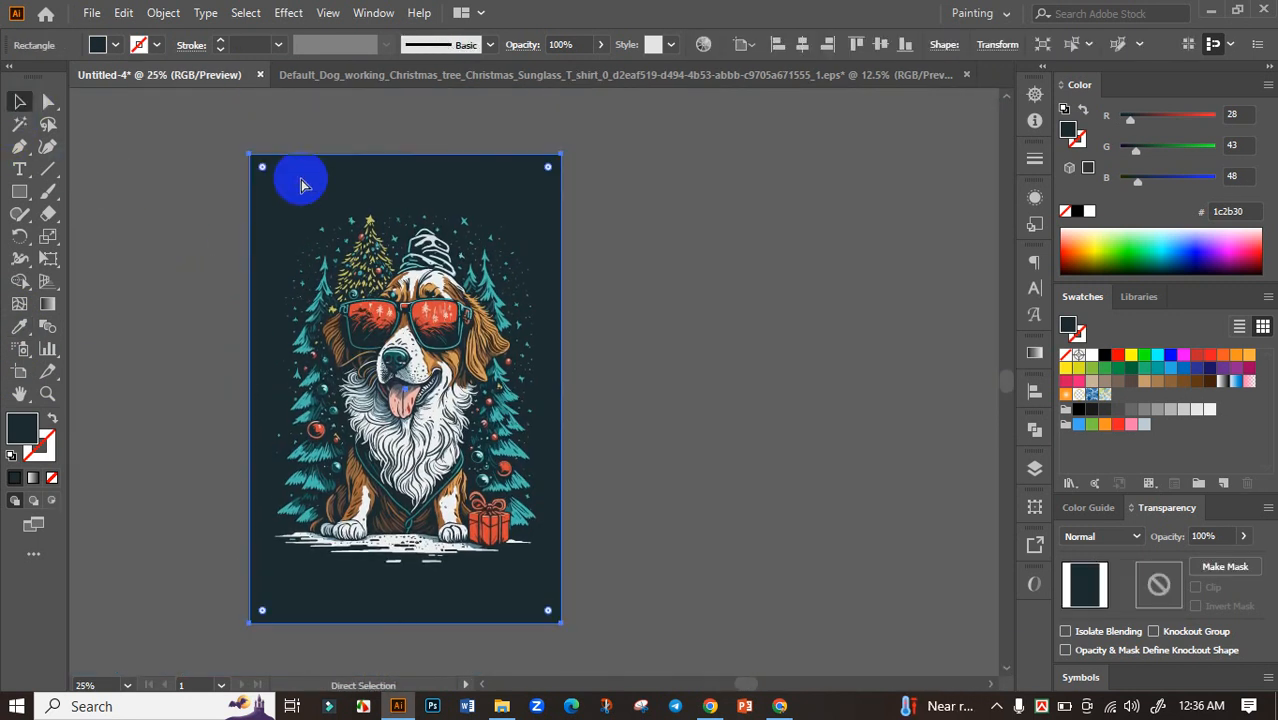
{"action": "left_click", "coordinate": [165, 228]}
{"action": "left_click_drag", "start_coordinate": [228, 242], "coordinate": [257, 220]}
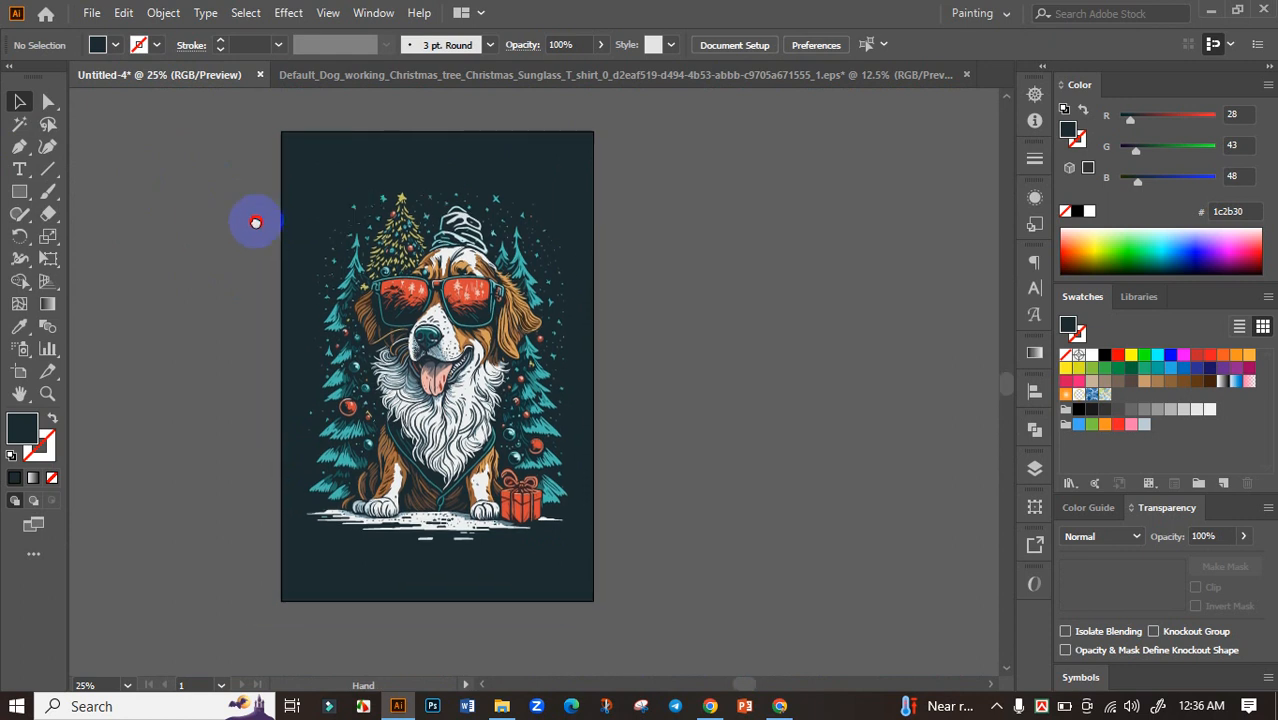
{"action": "left_click_drag", "start_coordinate": [316, 163], "coordinate": [613, 588]}
{"action": "key", "text": "a"}
{"action": "key", "text": "v"}
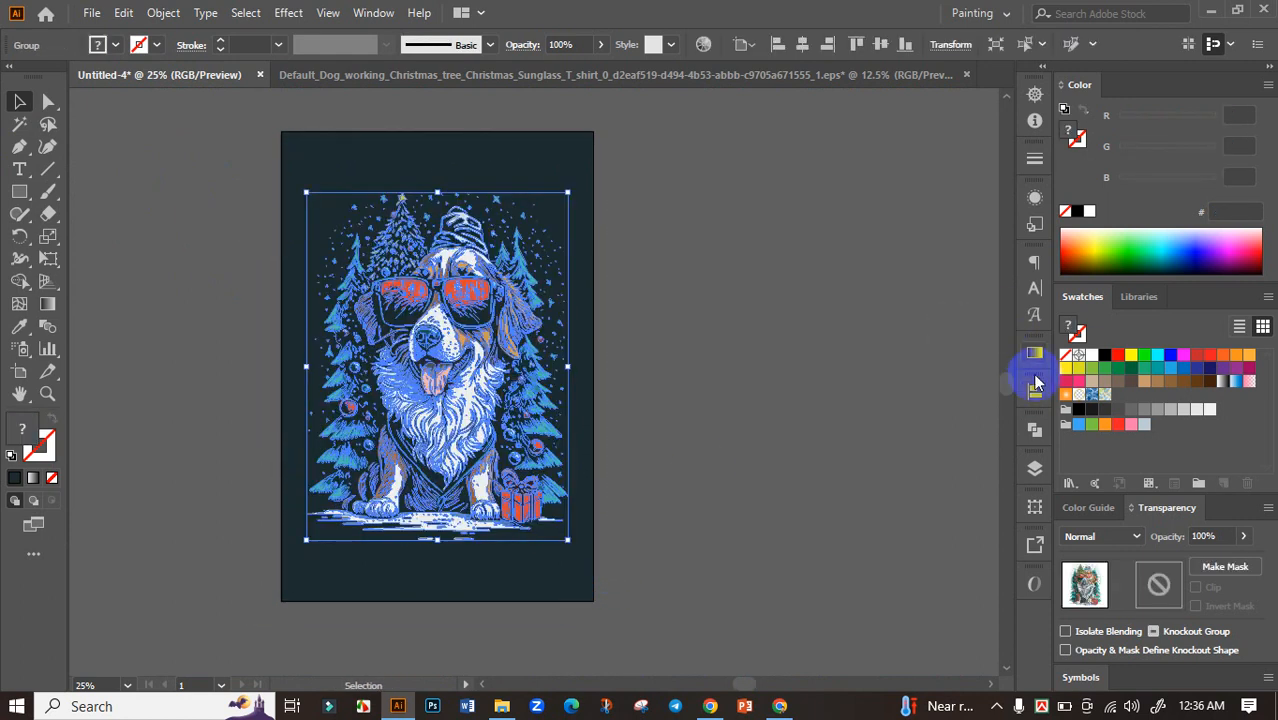
{"action": "left_click", "coordinate": [1030, 392]}
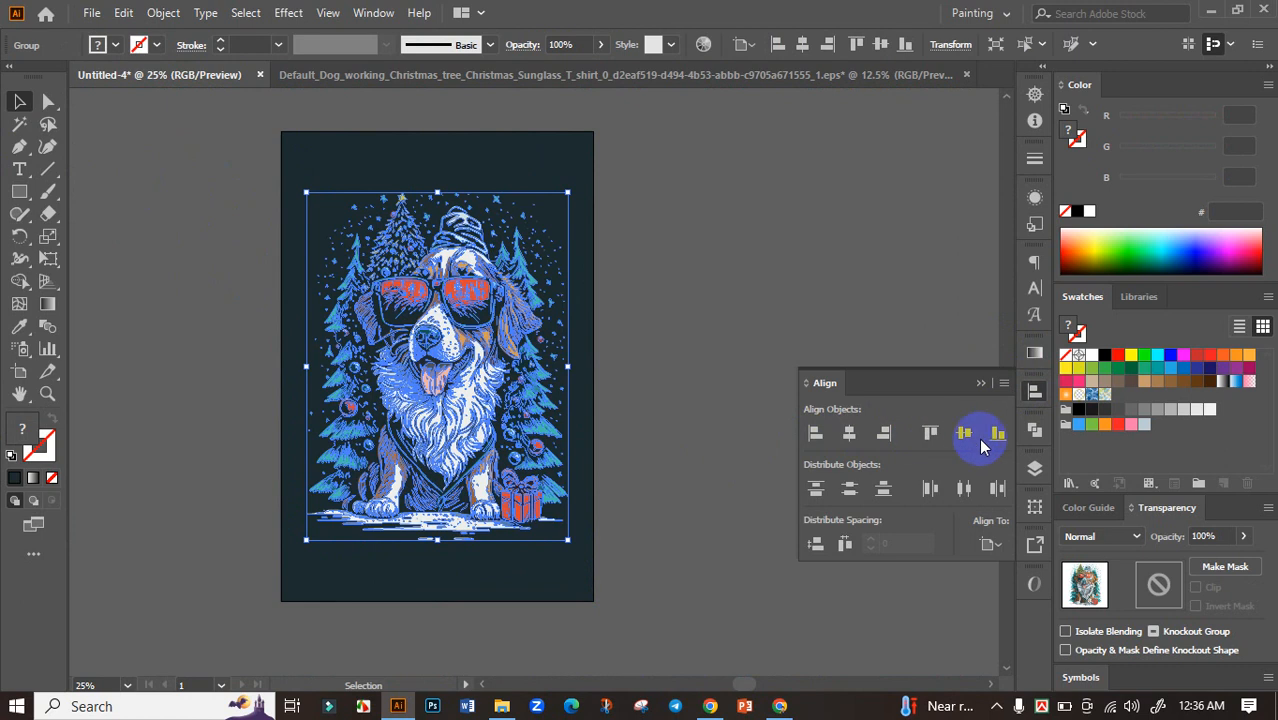
{"action": "left_click", "coordinate": [982, 385]}
{"action": "left_click", "coordinate": [632, 447]}
{"action": "left_click_drag", "start_coordinate": [450, 429], "coordinate": [532, 465]}
Switch to the ChatGPT chat in the browser and copy "Doggone Merry Christmas" from the last slogan in the list
{"action": "left_click", "coordinate": [779, 703]}
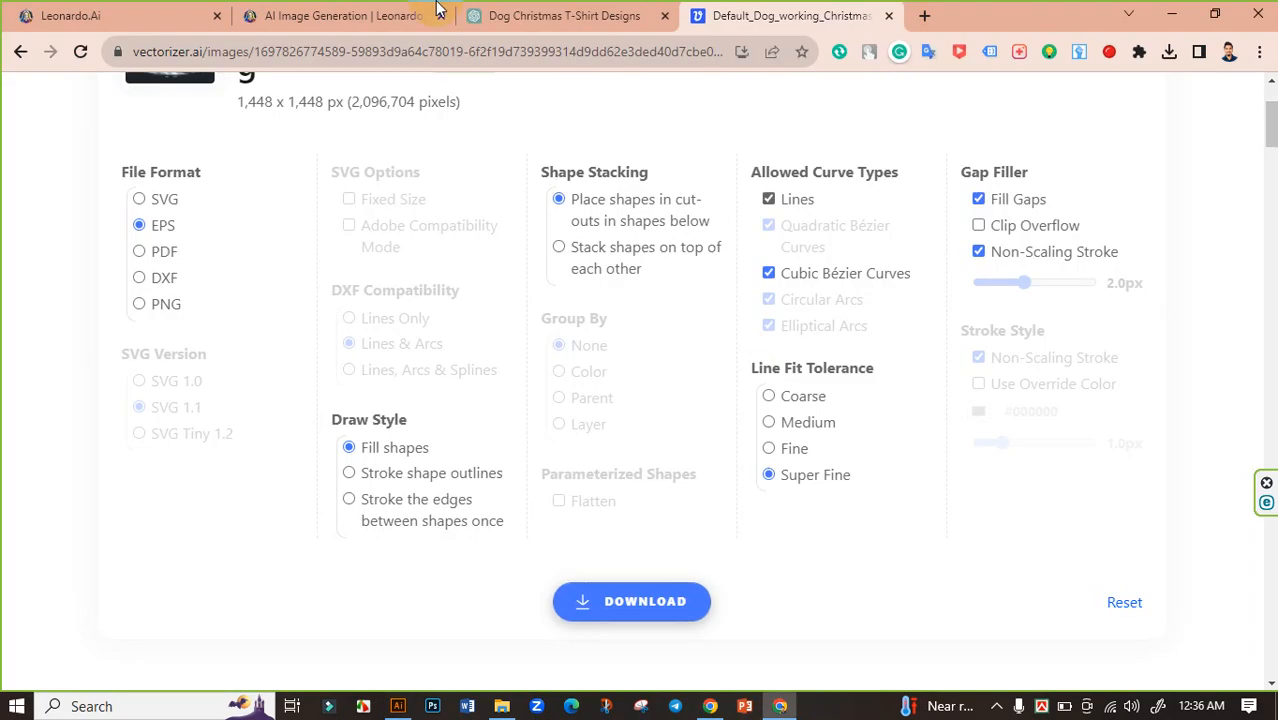
{"action": "left_click", "coordinate": [530, 16]}
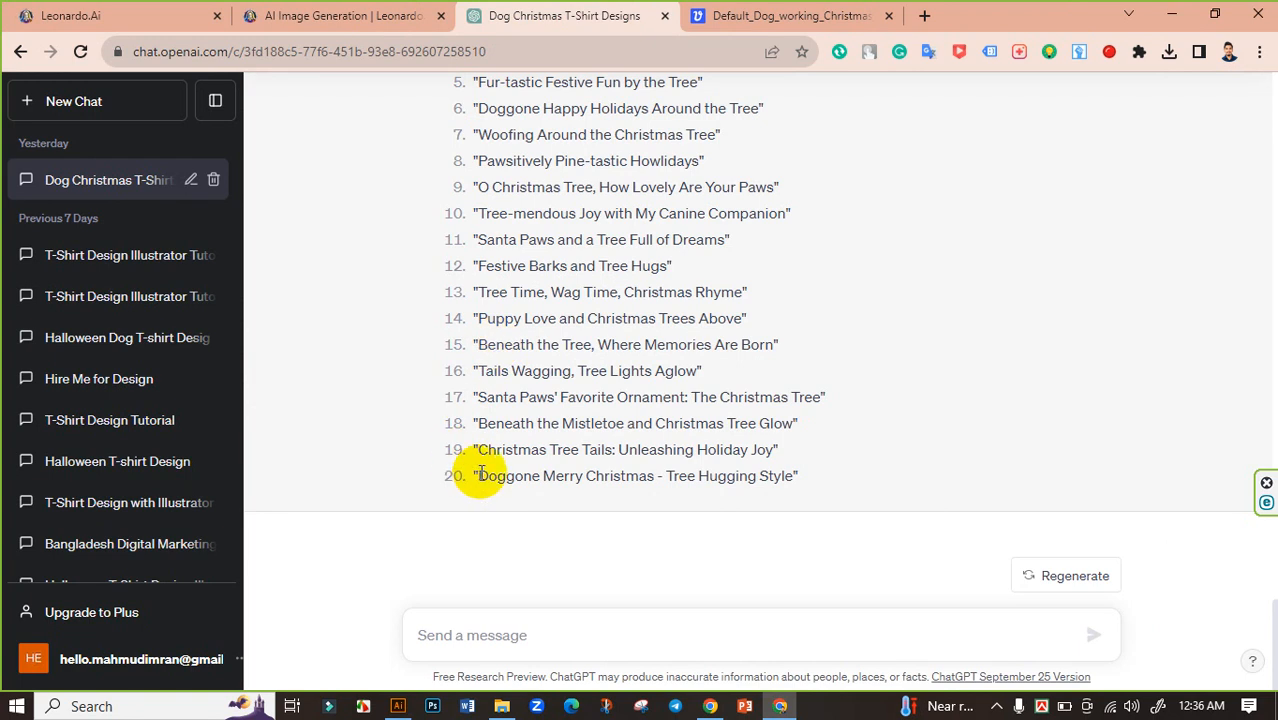
{"action": "left_click_drag", "start_coordinate": [478, 477], "coordinate": [652, 477]}
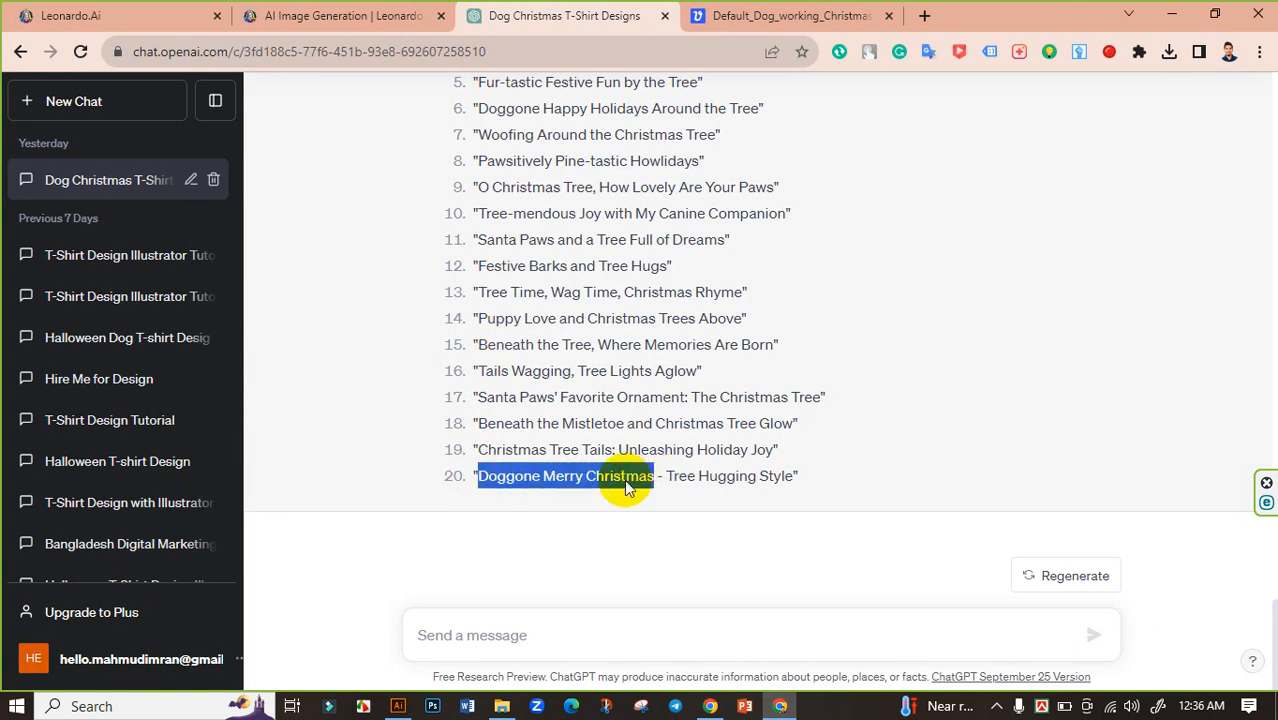
{"action": "right_click", "coordinate": [626, 477]}
{"action": "left_click", "coordinate": [665, 264]}
Return to Illustrator, paste the slogan beside the artboard and scale it up to about 113 pt
{"action": "left_click", "coordinate": [398, 707]}
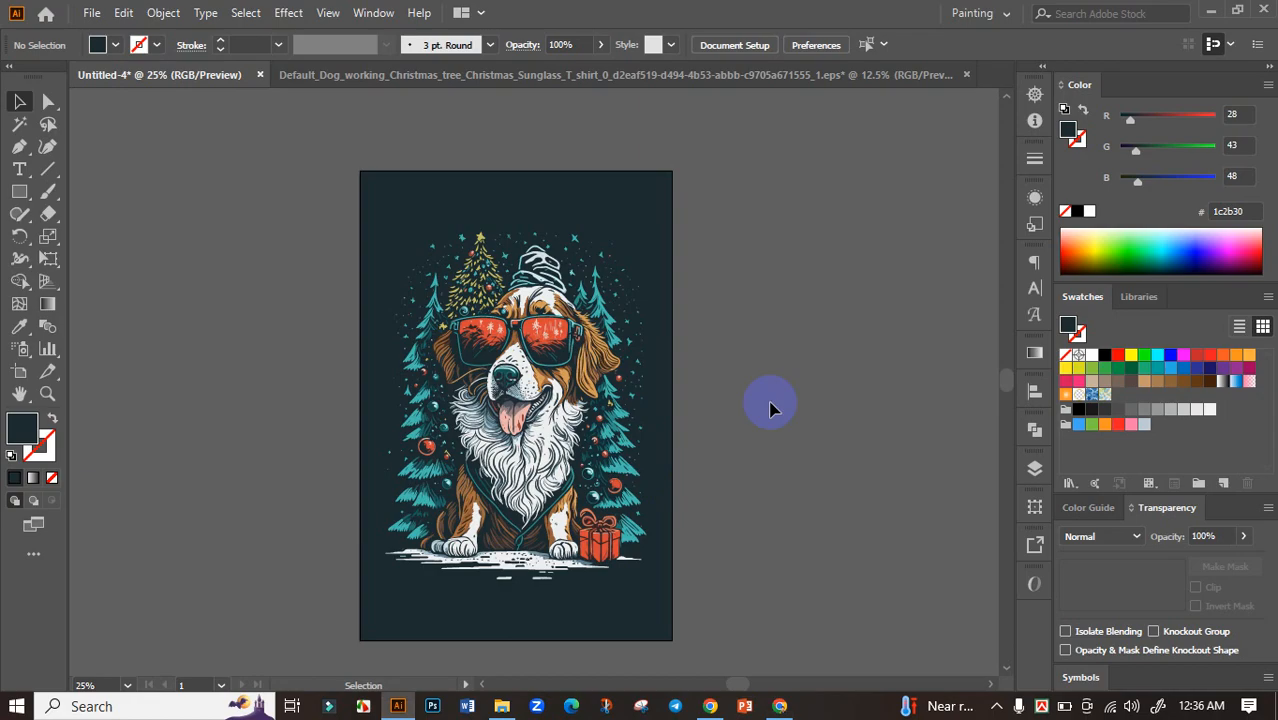
{"action": "left_click_drag", "start_coordinate": [721, 374], "coordinate": [462, 359]}
{"action": "key", "text": "ctrl+v"}
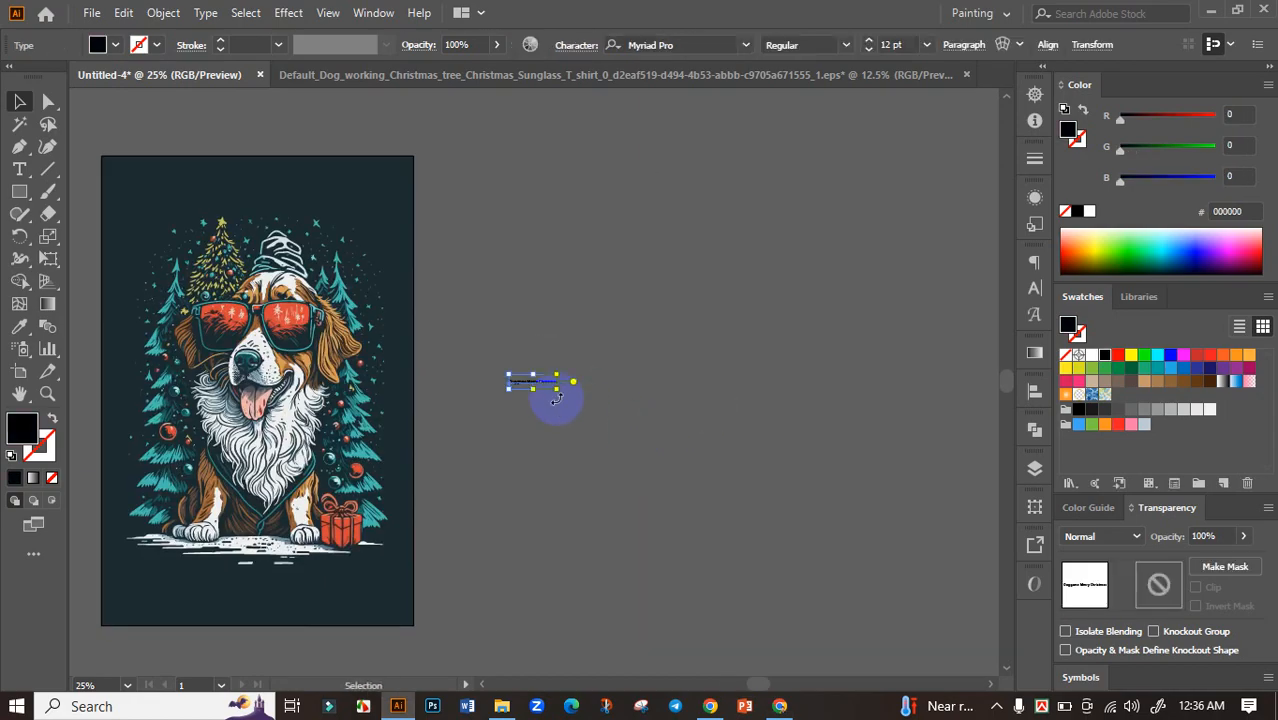
{"action": "left_click_drag", "start_coordinate": [557, 394], "coordinate": [944, 585]}
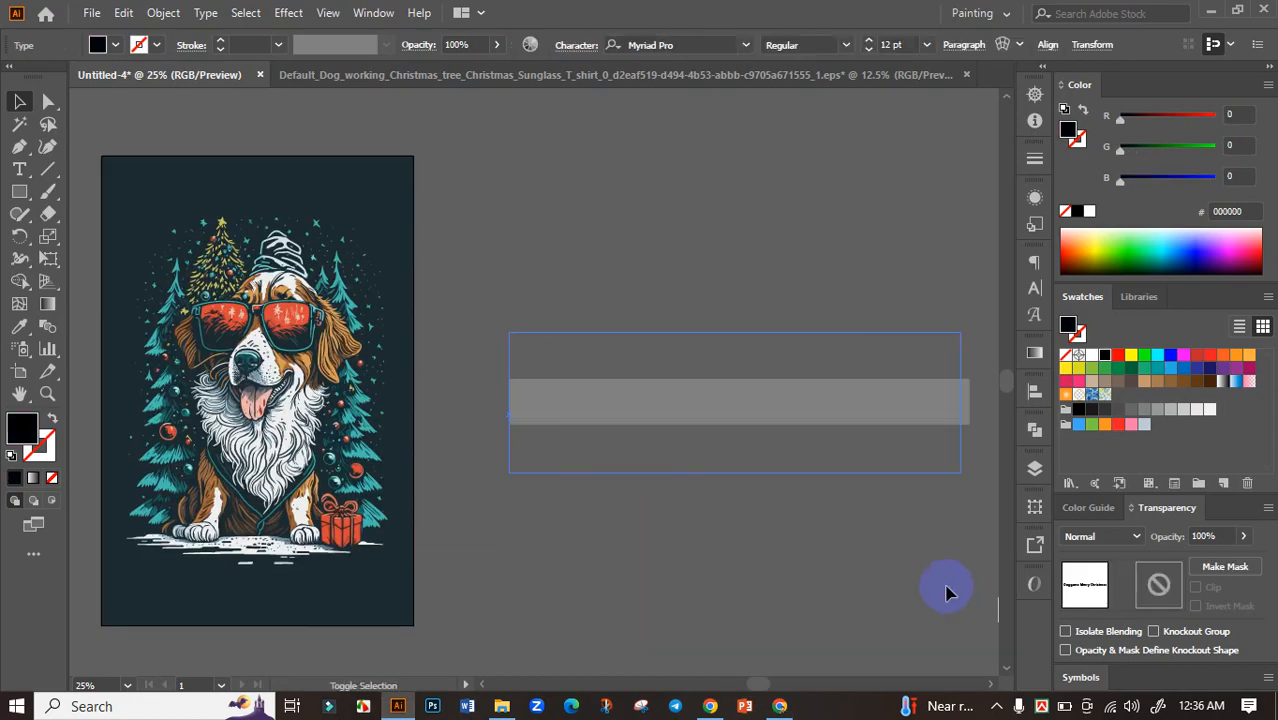
Set the slogan in Burbank Big Condensed Black and format it as all caps
{"action": "left_click", "coordinate": [727, 46]}
{"action": "left_click", "coordinate": [834, 168]}
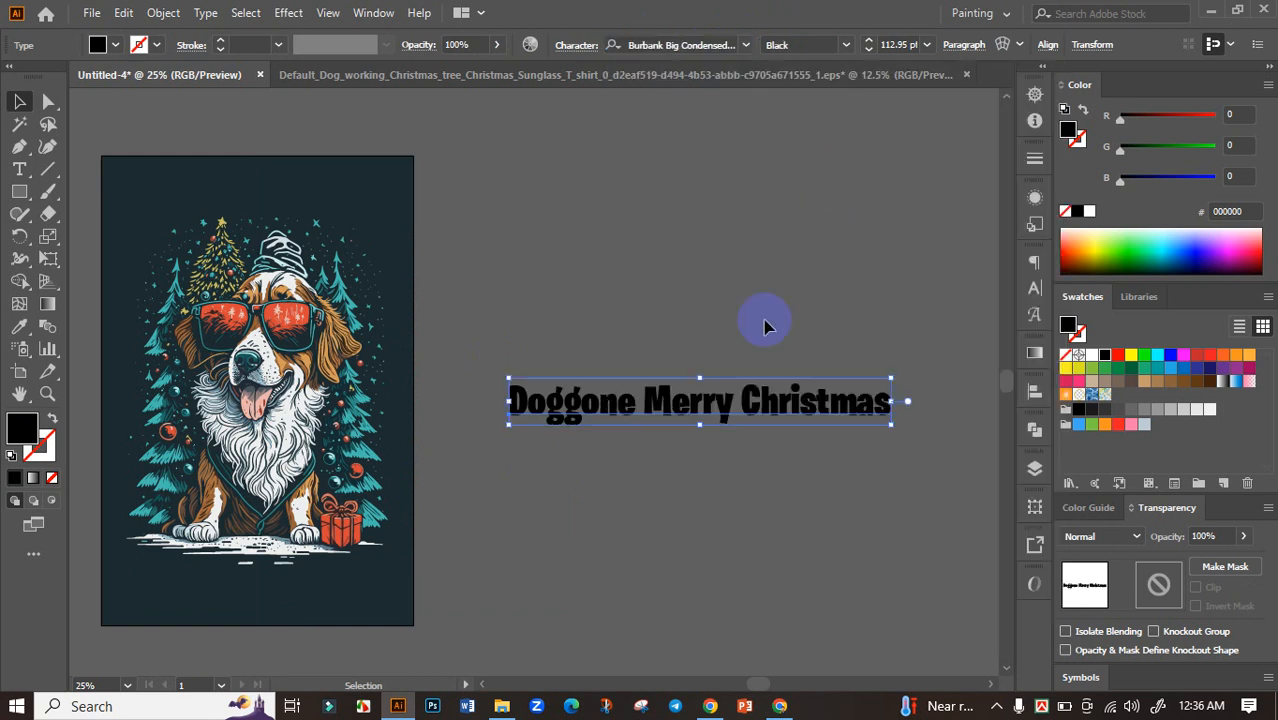
{"action": "left_click", "coordinate": [1036, 290]}
{"action": "left_click", "coordinate": [816, 446]}
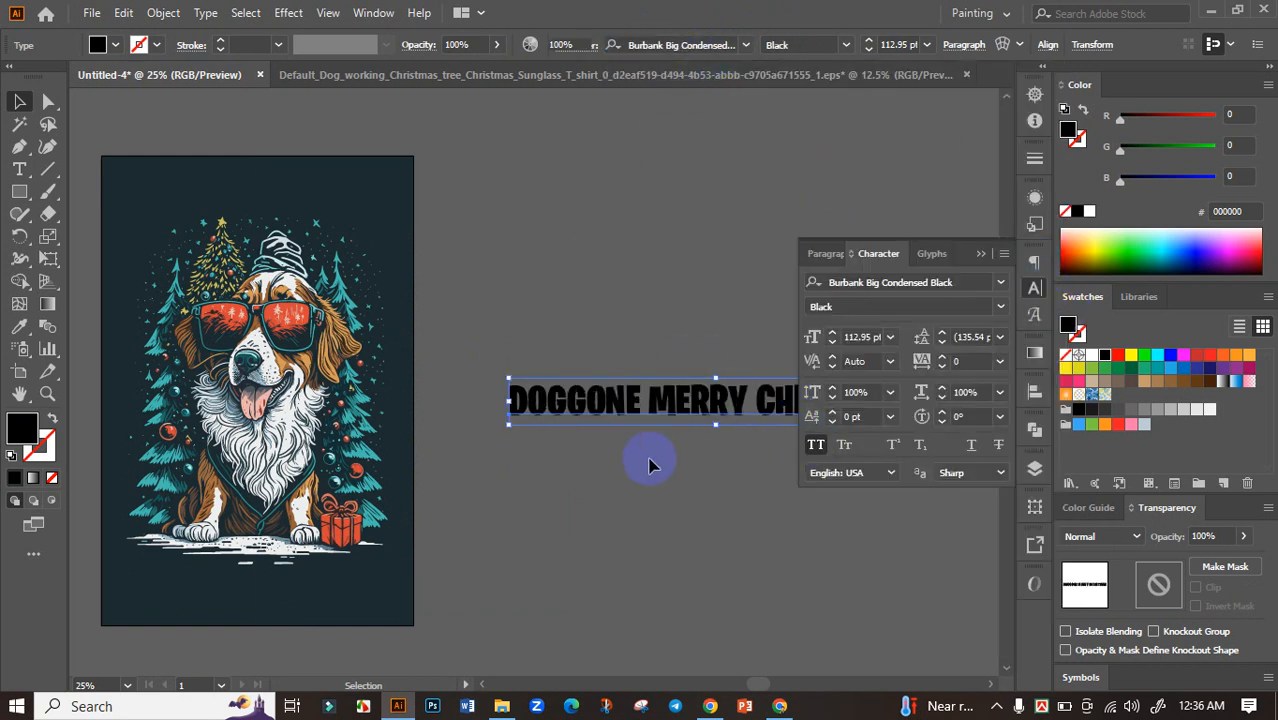
{"action": "left_click", "coordinate": [650, 462]}
Split DOGGONE off the slogan into its own text object and place it above MERRY CHRISTMAS
{"action": "left_click_drag", "start_coordinate": [684, 419], "coordinate": [541, 373]}
{"action": "double_click", "coordinate": [503, 380]}
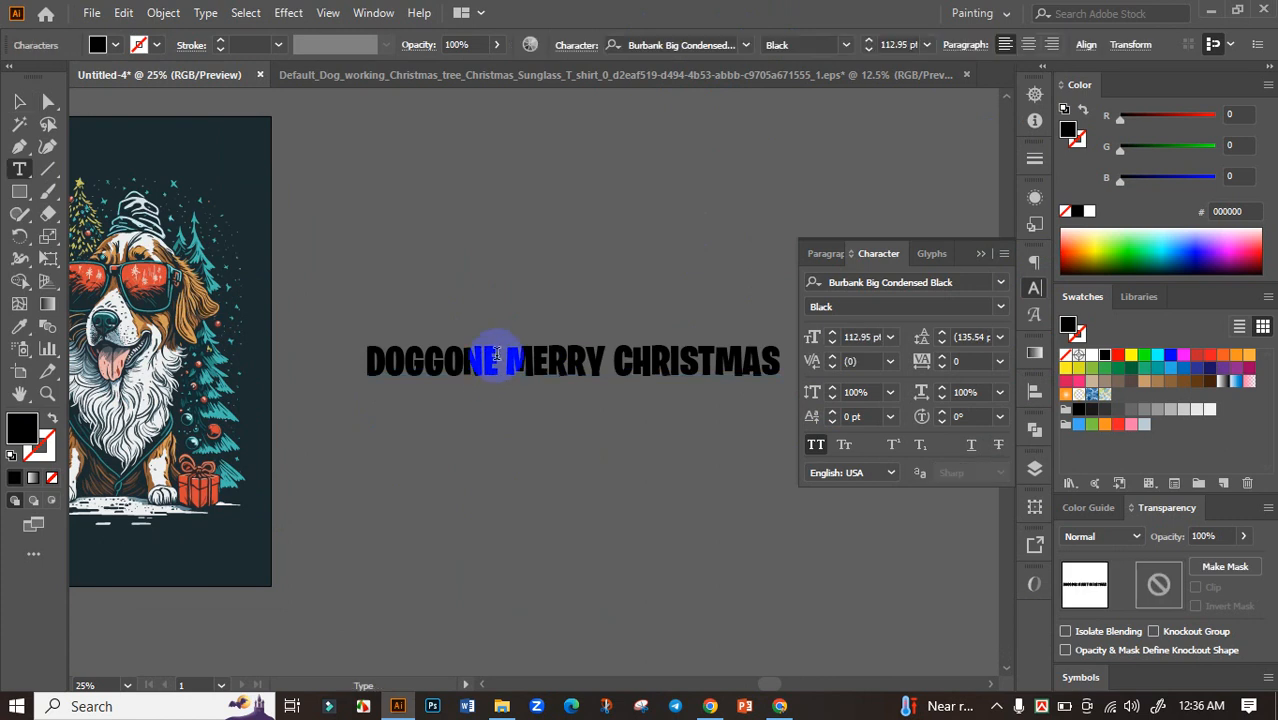
{"action": "left_click_drag", "start_coordinate": [334, 362], "coordinate": [514, 457]}
{"action": "key", "text": "BackSpace"}
{"action": "left_click", "coordinate": [17, 104]}
{"action": "left_click", "coordinate": [491, 337]}
{"action": "key", "text": "ctrl+v"}
{"action": "left_click_drag", "start_coordinate": [599, 401], "coordinate": [578, 352]}
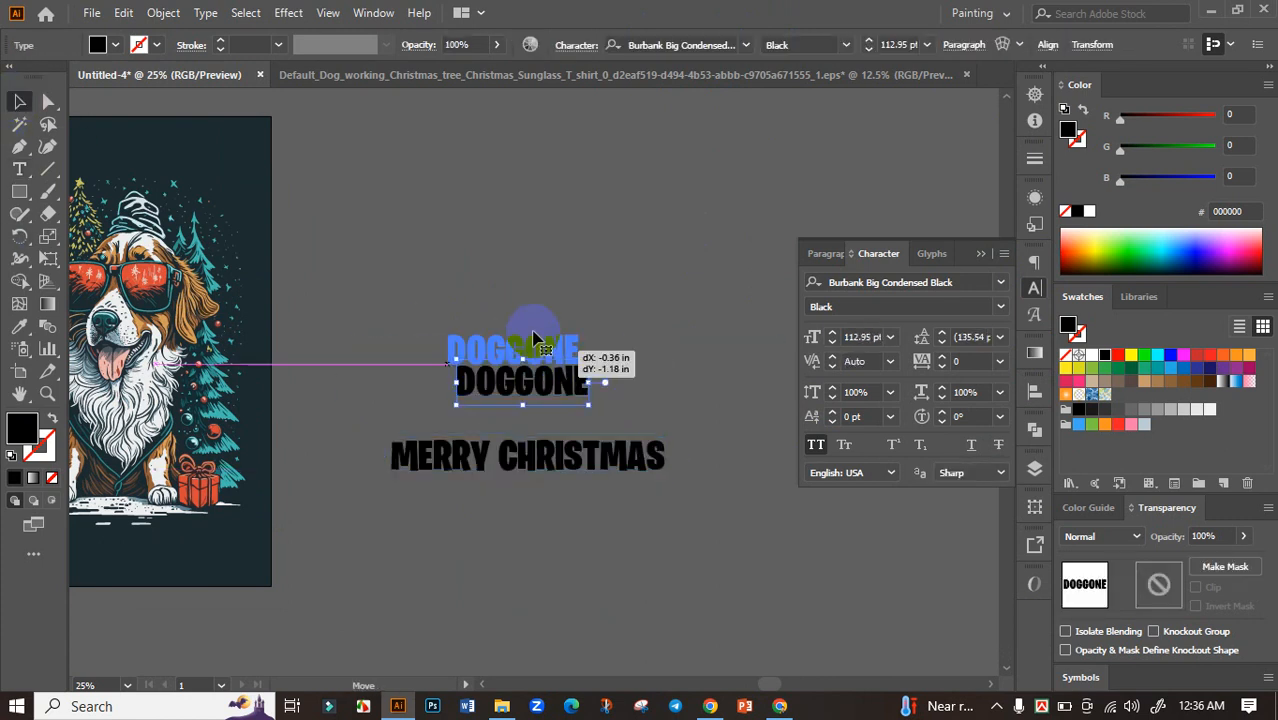
Remove the leading space before MERRY CHRISTMAS and finish editing the text
{"action": "left_click", "coordinate": [391, 457]}
{"action": "double_click", "coordinate": [393, 456]}
{"action": "key", "text": "shift+Right"}
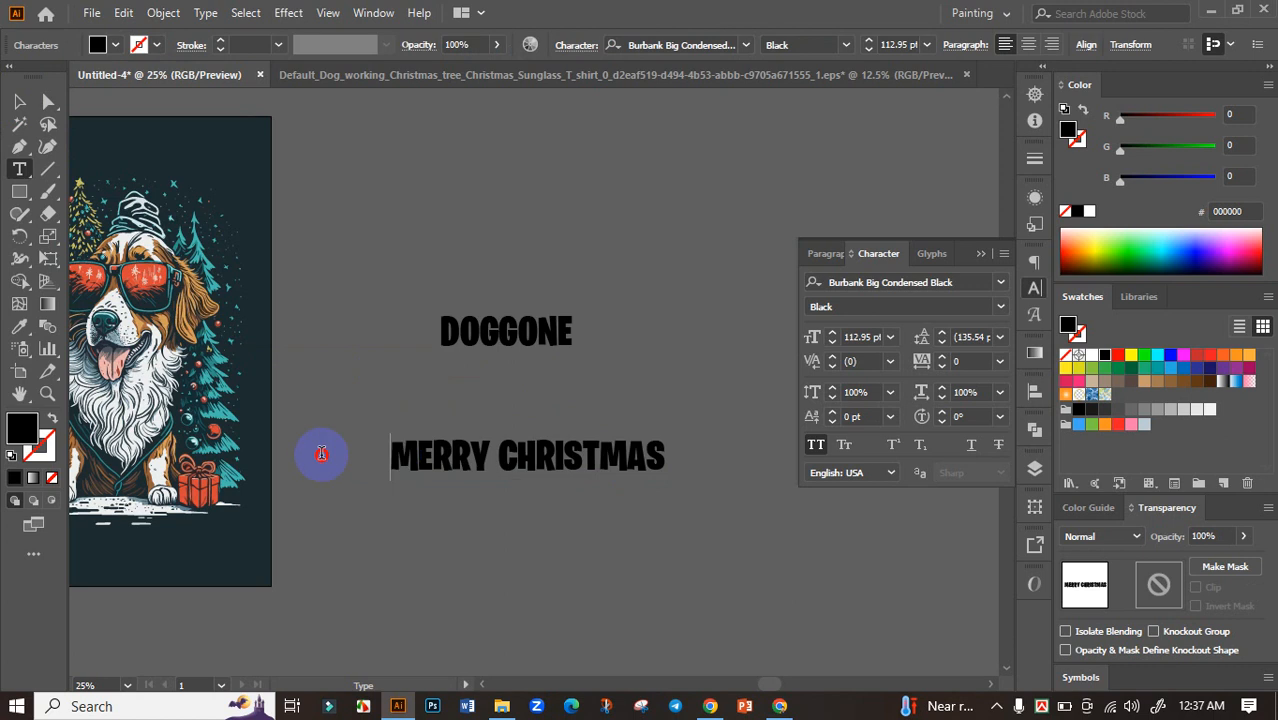
{"action": "key", "text": "Escape"}
{"action": "left_click", "coordinate": [19, 102]}
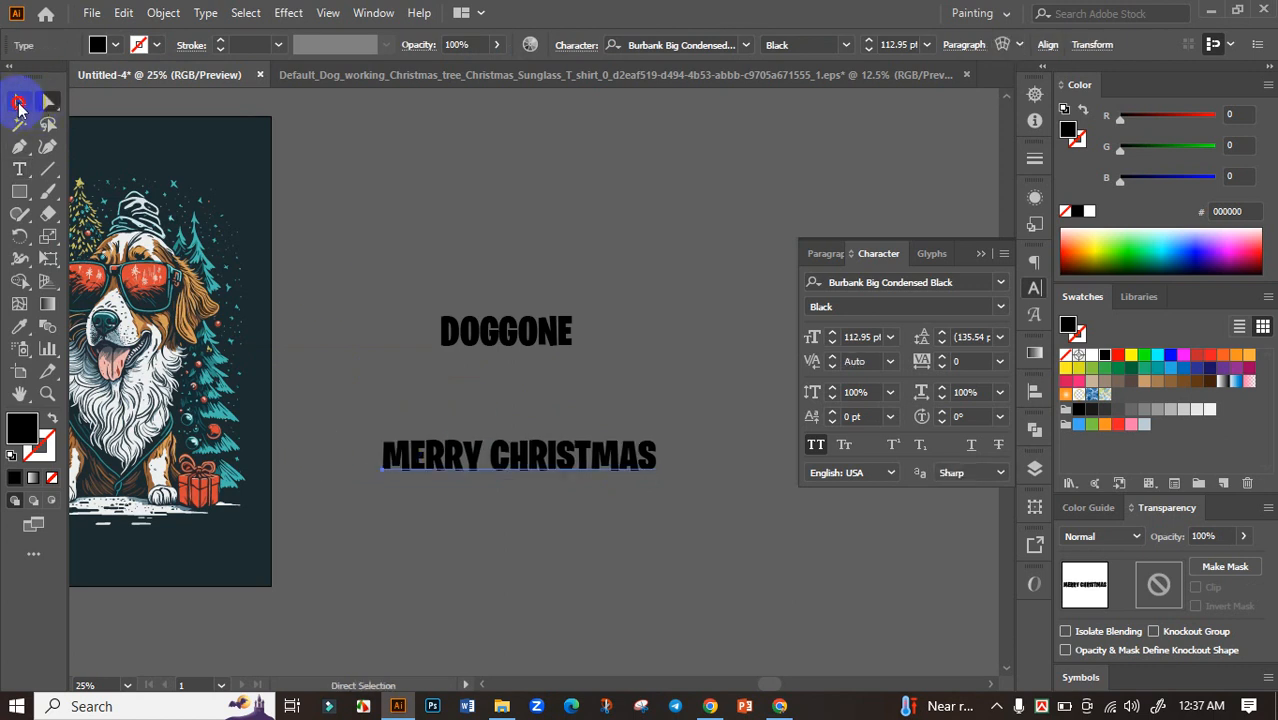
Recolour DOGGONE white, move it above the dog at the top of the artboard and enlarge it
{"action": "left_click_drag", "start_coordinate": [467, 255], "coordinate": [621, 255]}
{"action": "left_click", "coordinate": [608, 330]}
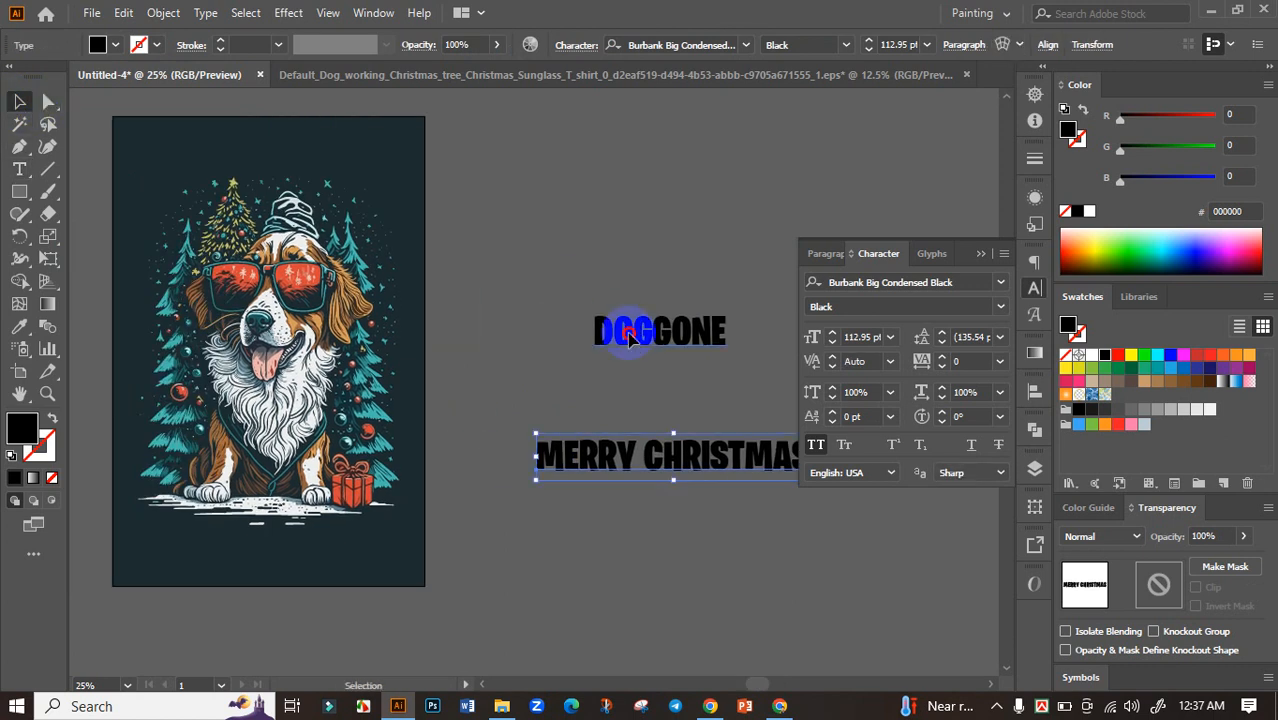
{"action": "left_click", "coordinate": [1079, 355]}
{"action": "left_click", "coordinate": [688, 282]}
{"action": "scroll", "coordinate": [688, 282], "scroll_direction": "left", "scroll_amount": 3}
{"action": "left_click_drag", "start_coordinate": [705, 344], "coordinate": [316, 175]}
{"action": "scroll", "coordinate": [412, 184], "scroll_direction": "up", "scroll_amount": 1}
{"action": "left_click_drag", "start_coordinate": [456, 168], "coordinate": [479, 164]}
Warp DOGGONE with a horizontal Arc envelope at 32% bend
{"action": "left_click", "coordinate": [1035, 391]}
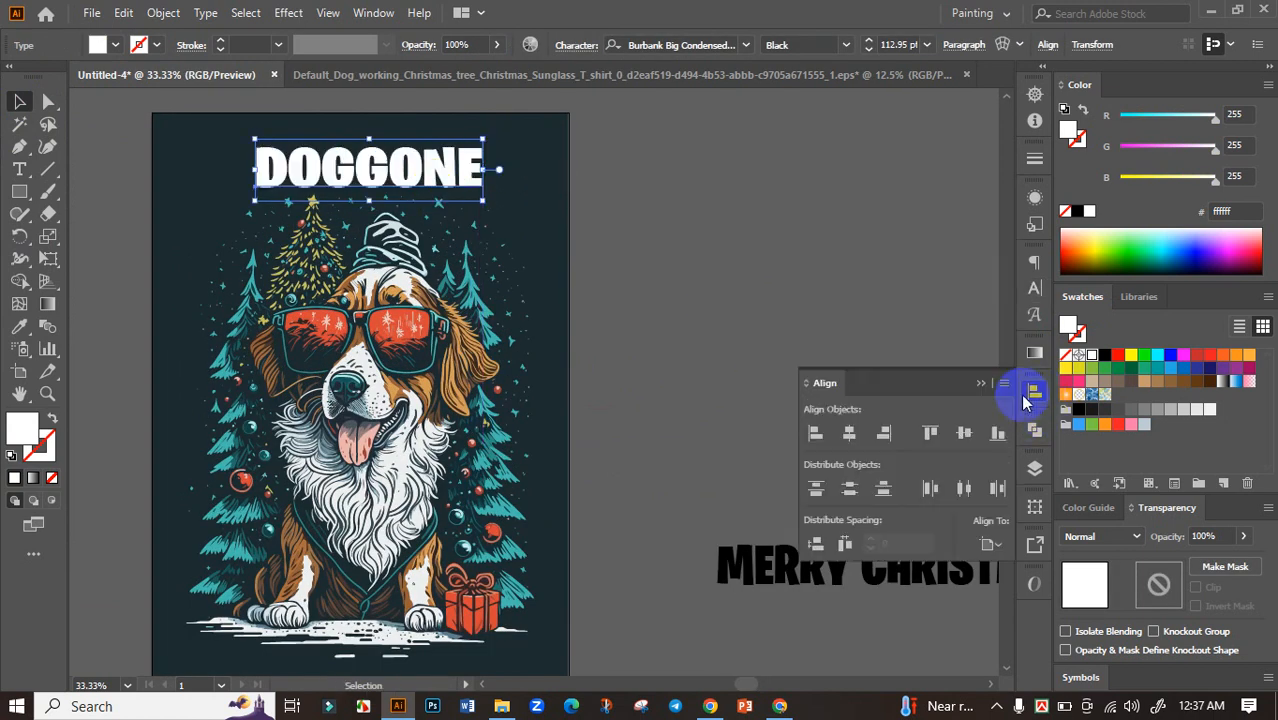
{"action": "left_click", "coordinate": [1003, 44]}
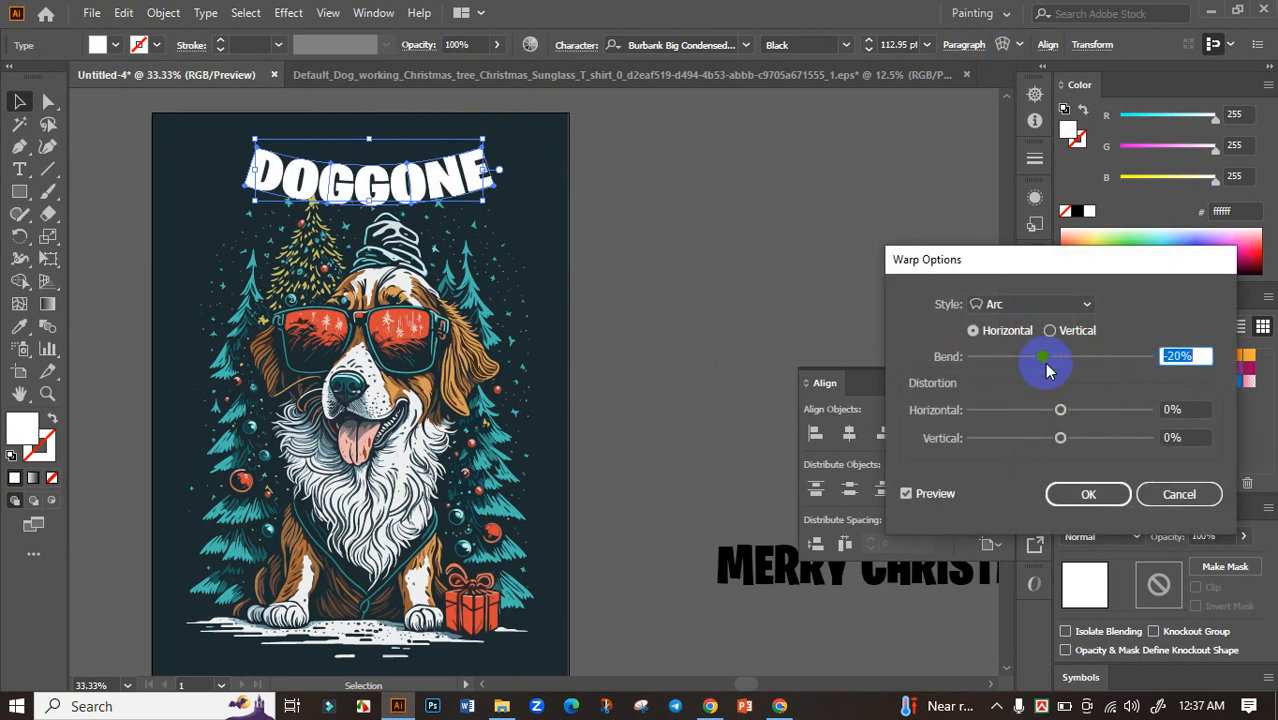
{"action": "left_click_drag", "start_coordinate": [1047, 358], "coordinate": [1088, 356]}
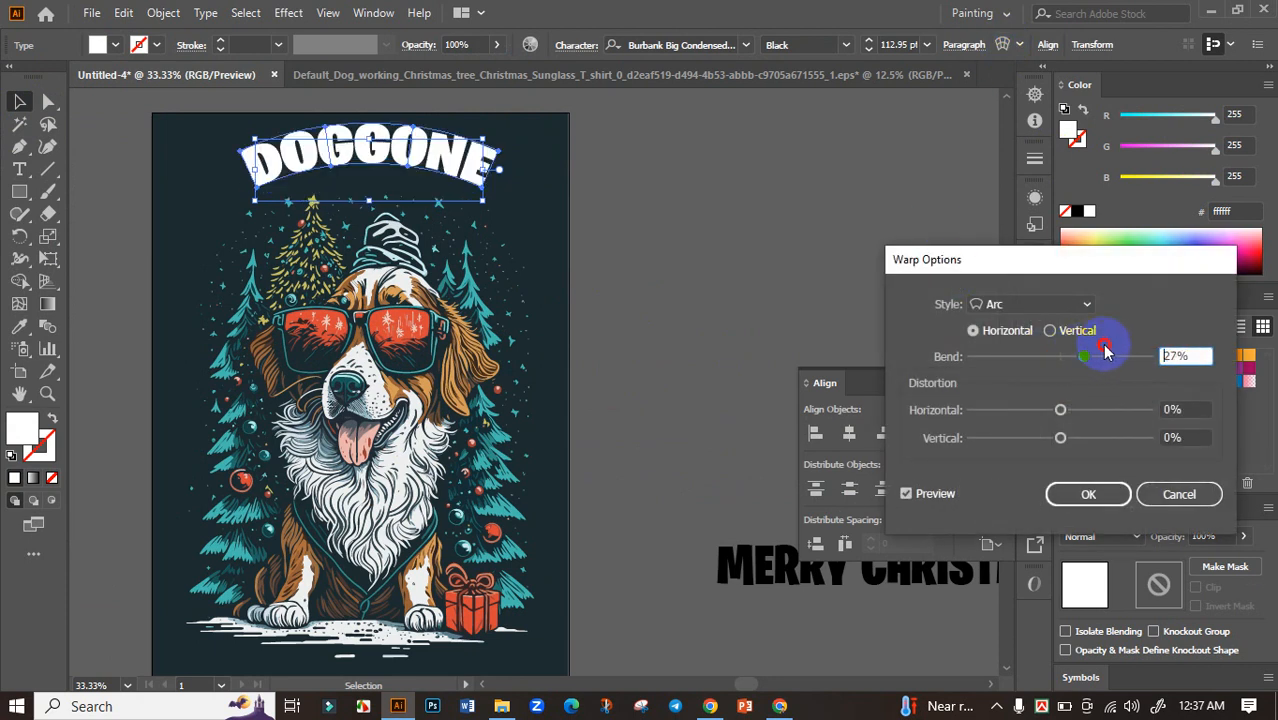
{"action": "left_click_drag", "start_coordinate": [1099, 358], "coordinate": [1088, 356]}
{"action": "left_click", "coordinate": [1088, 494]}
{"action": "scroll", "coordinate": [430, 202], "scroll_direction": "up", "scroll_amount": 2}
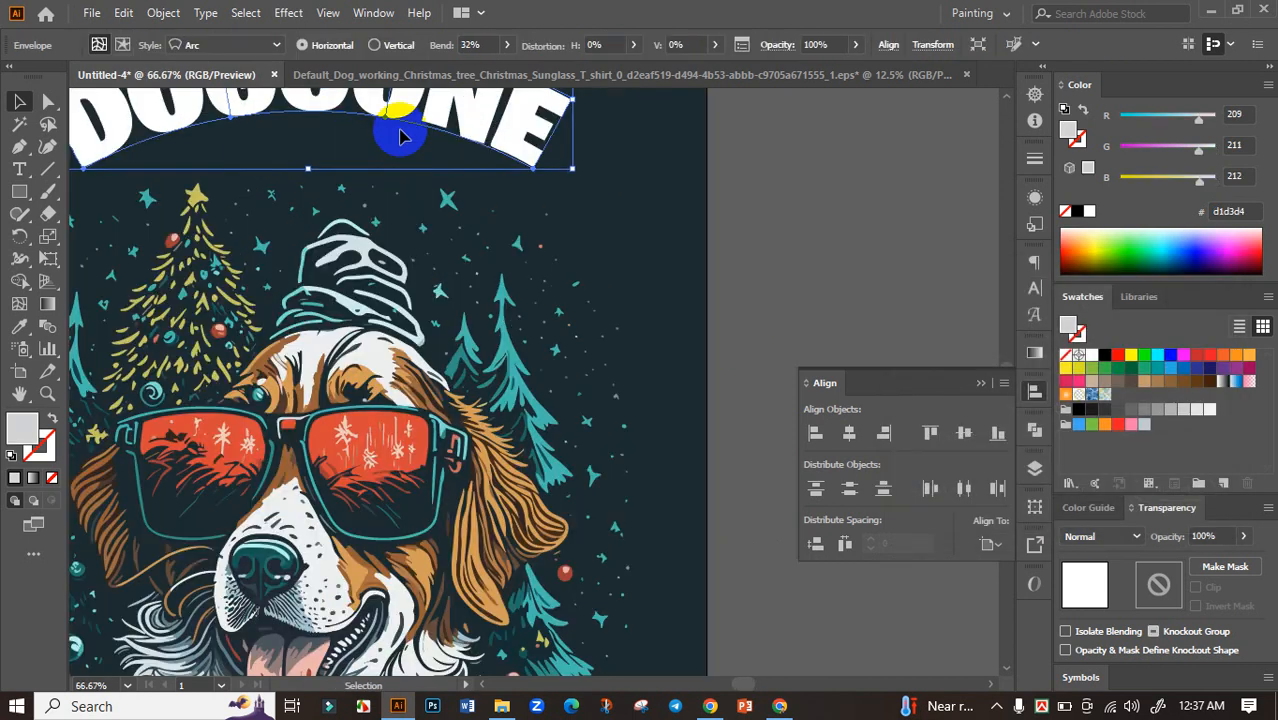
Enlarge the arched DOGGONE lettering from its centre and nudge it slightly upward above the dog's hat
{"action": "left_click_drag", "start_coordinate": [442, 143], "coordinate": [512, 252]}
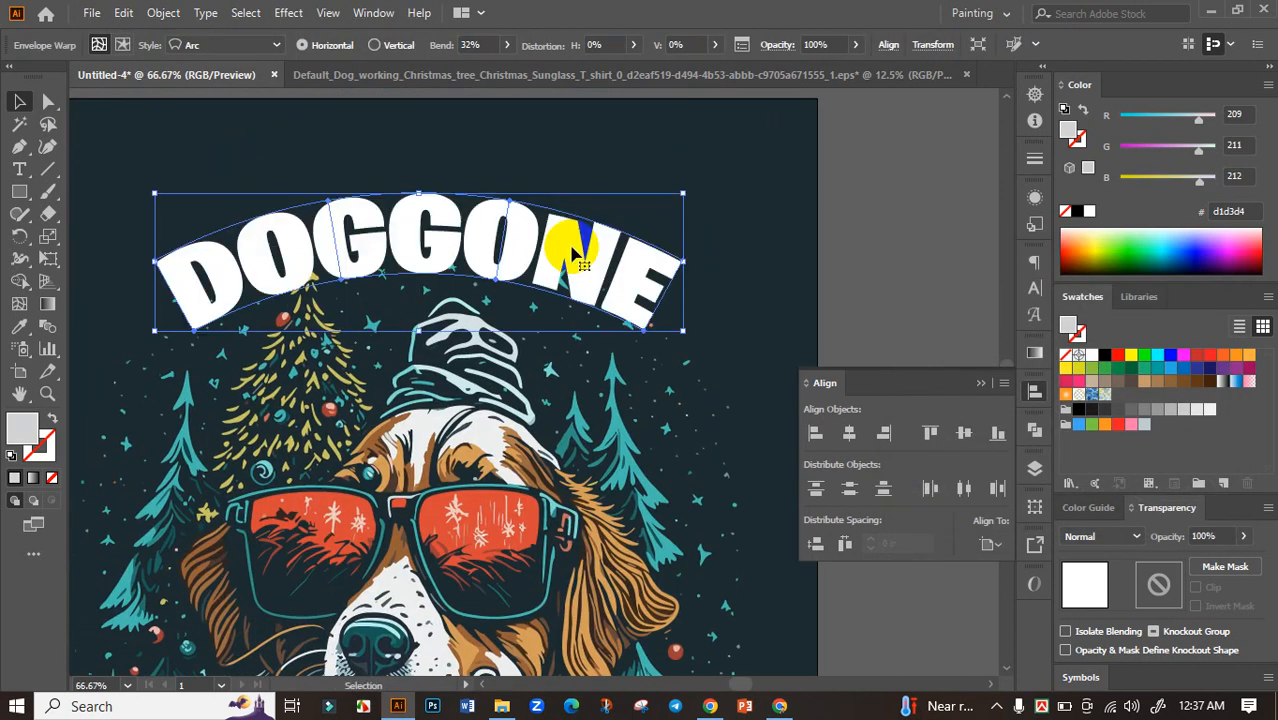
{"action": "left_click_drag", "start_coordinate": [685, 265], "coordinate": [720, 279]}
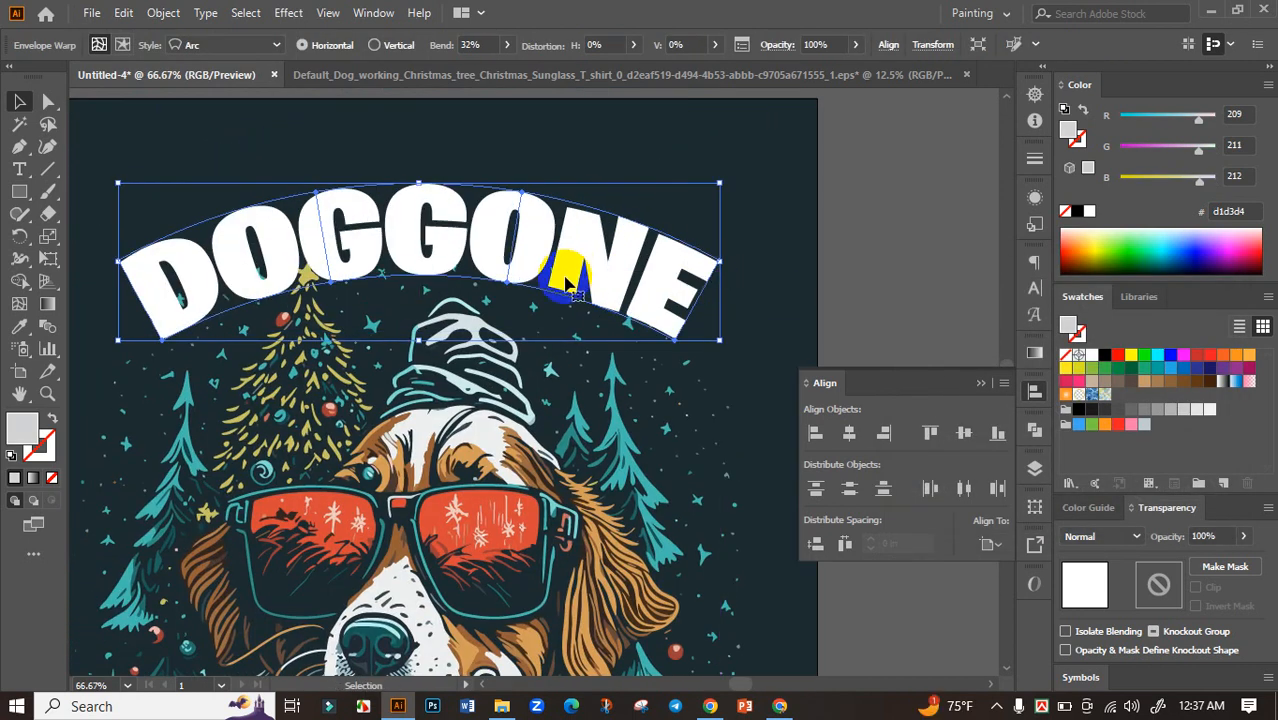
{"action": "left_click_drag", "start_coordinate": [567, 268], "coordinate": [560, 258]}
{"action": "scroll", "coordinate": [558, 261], "scroll_direction": "down", "scroll_amount": 1}
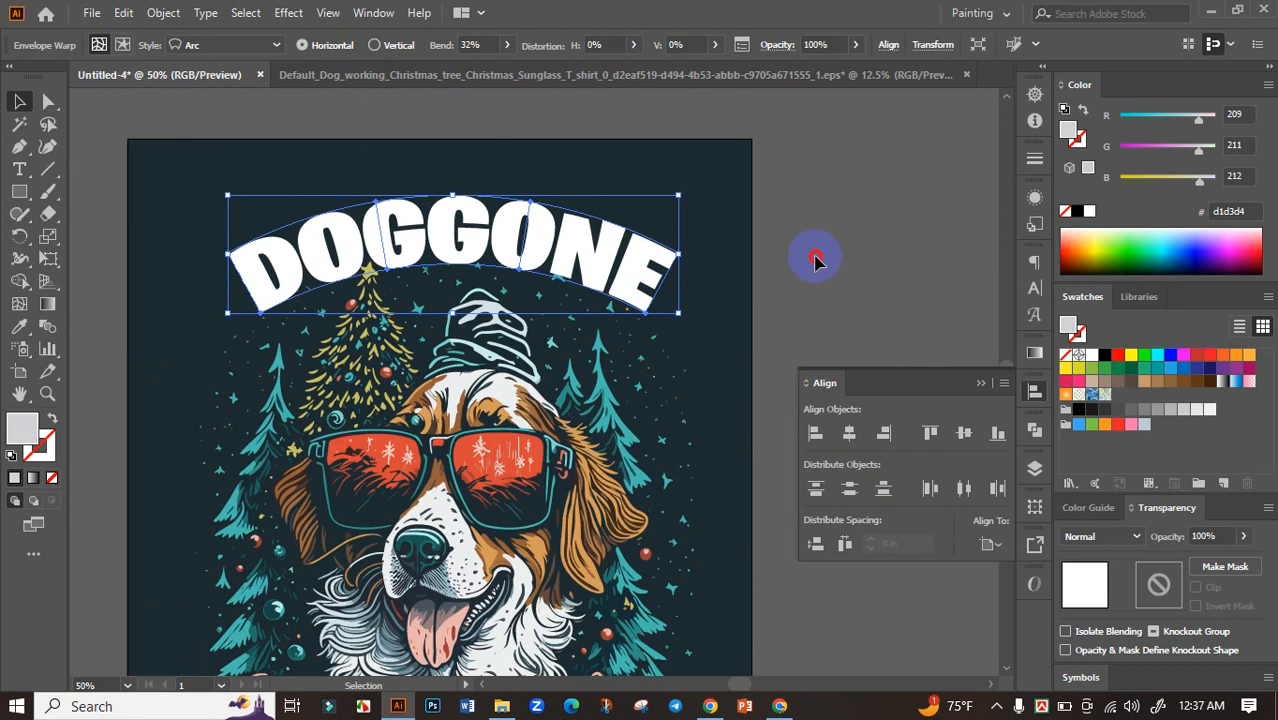
Center the arched DOGGONE lettering horizontally on the artboard and deselect it
{"action": "left_click", "coordinate": [816, 260]}
{"action": "left_click_drag", "start_coordinate": [773, 255], "coordinate": [751, 207]}
{"action": "left_click", "coordinate": [577, 203]}
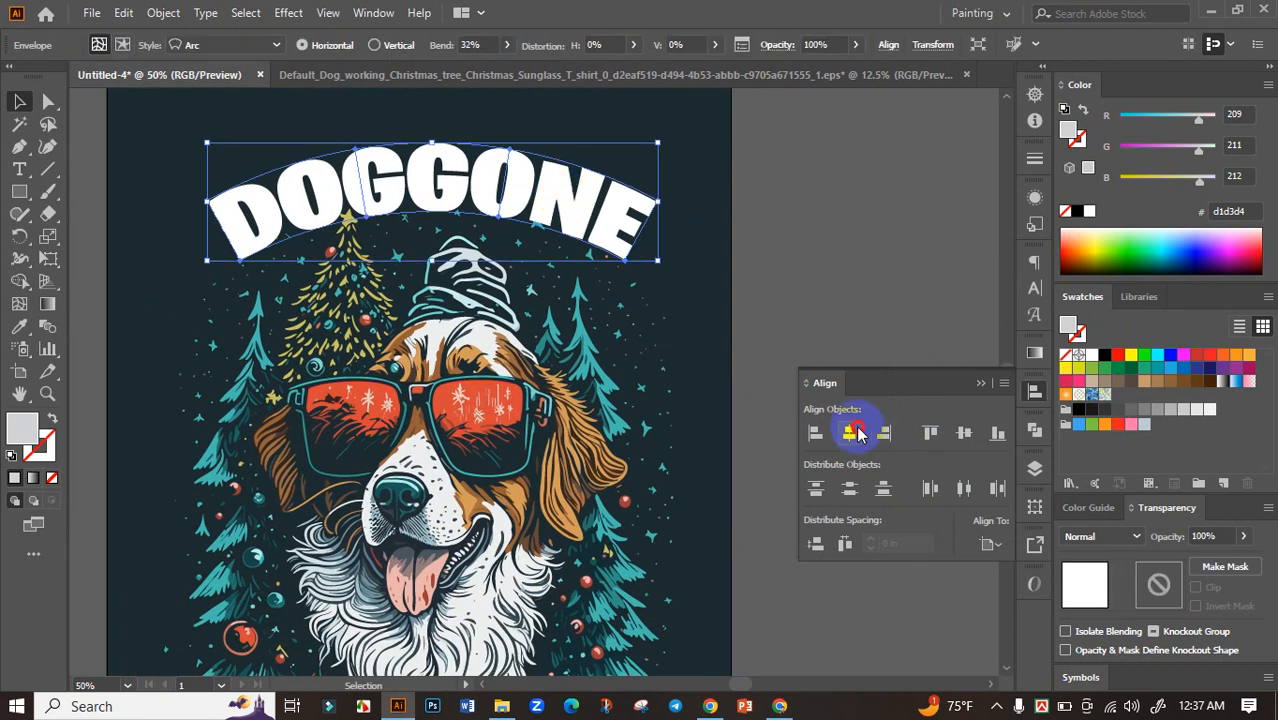
{"action": "left_click", "coordinate": [849, 432]}
{"action": "left_click", "coordinate": [880, 307]}
Center the dog artwork horizontally on the artboard beneath the arched lettering and clear the selection
{"action": "scroll", "coordinate": [822, 285], "scroll_direction": "down", "scroll_amount": 3}
{"action": "left_click_drag", "start_coordinate": [819, 277], "coordinate": [699, 274]}
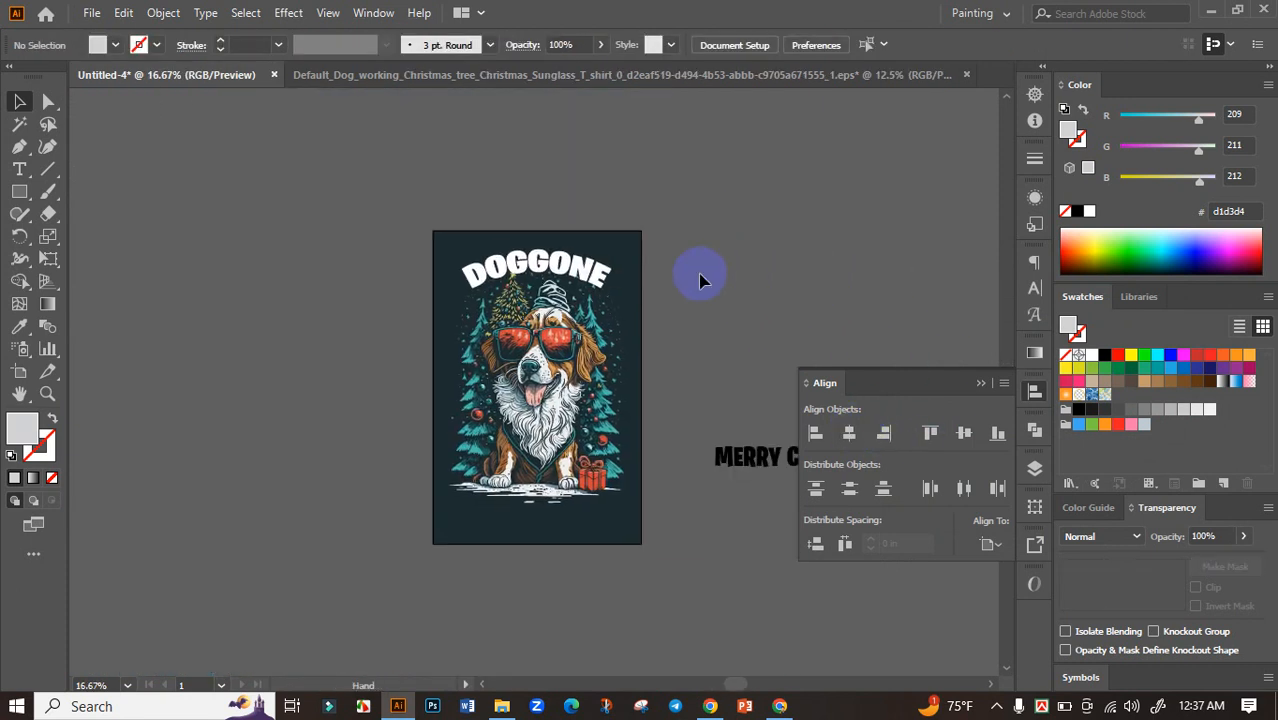
{"action": "scroll", "coordinate": [611, 280], "scroll_direction": "up", "scroll_amount": 2}
{"action": "scroll", "coordinate": [760, 342], "scroll_direction": "down", "scroll_amount": 1}
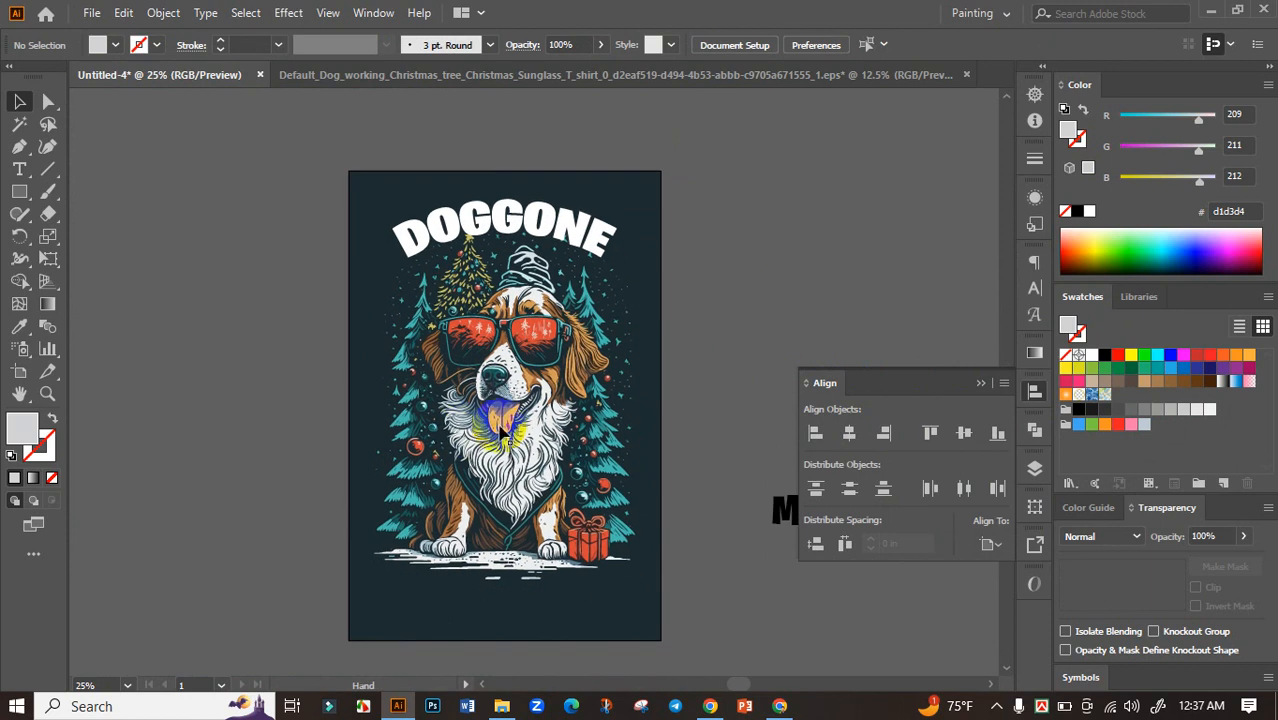
{"action": "left_click", "coordinate": [498, 426]}
{"action": "left_click", "coordinate": [849, 440]}
{"action": "left_click", "coordinate": [585, 240]}
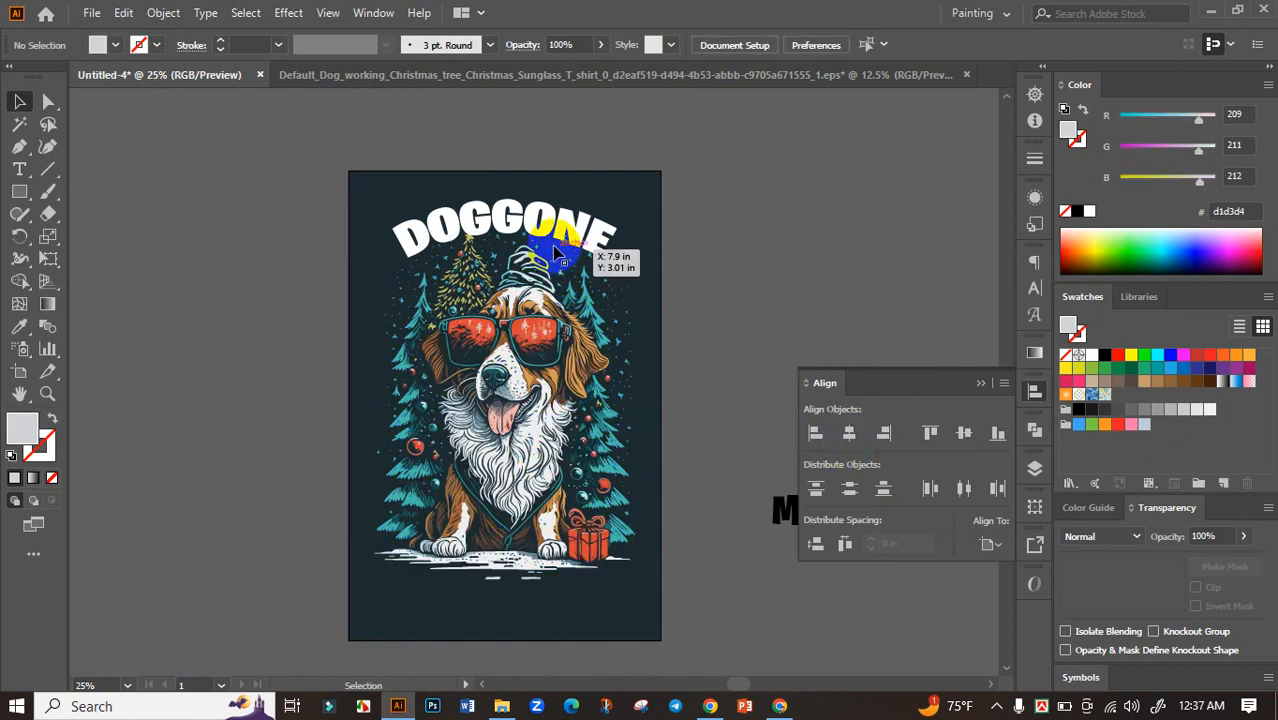
{"action": "left_click", "coordinate": [770, 255]}
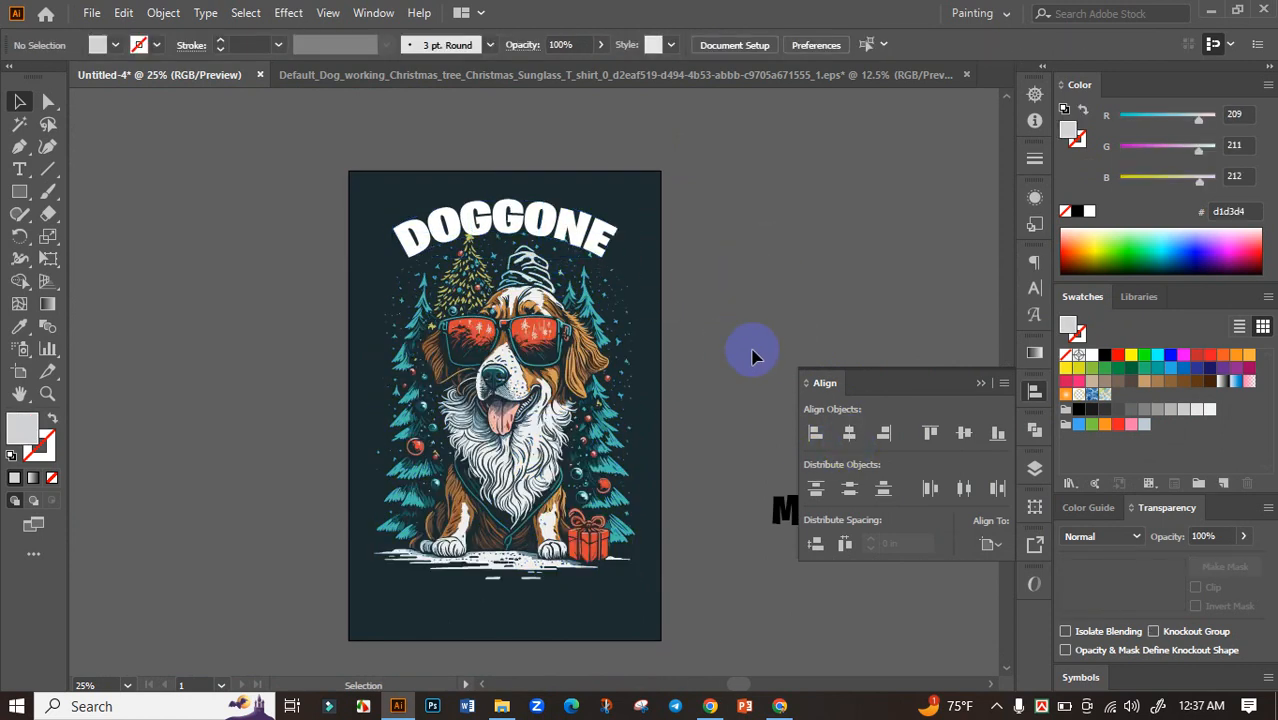
Fill the MERRY CHRISTMAS text with white and place it below the dog's paws on the artboard
{"action": "left_click_drag", "start_coordinate": [783, 338], "coordinate": [620, 205]}
{"action": "left_click", "coordinate": [699, 385]}
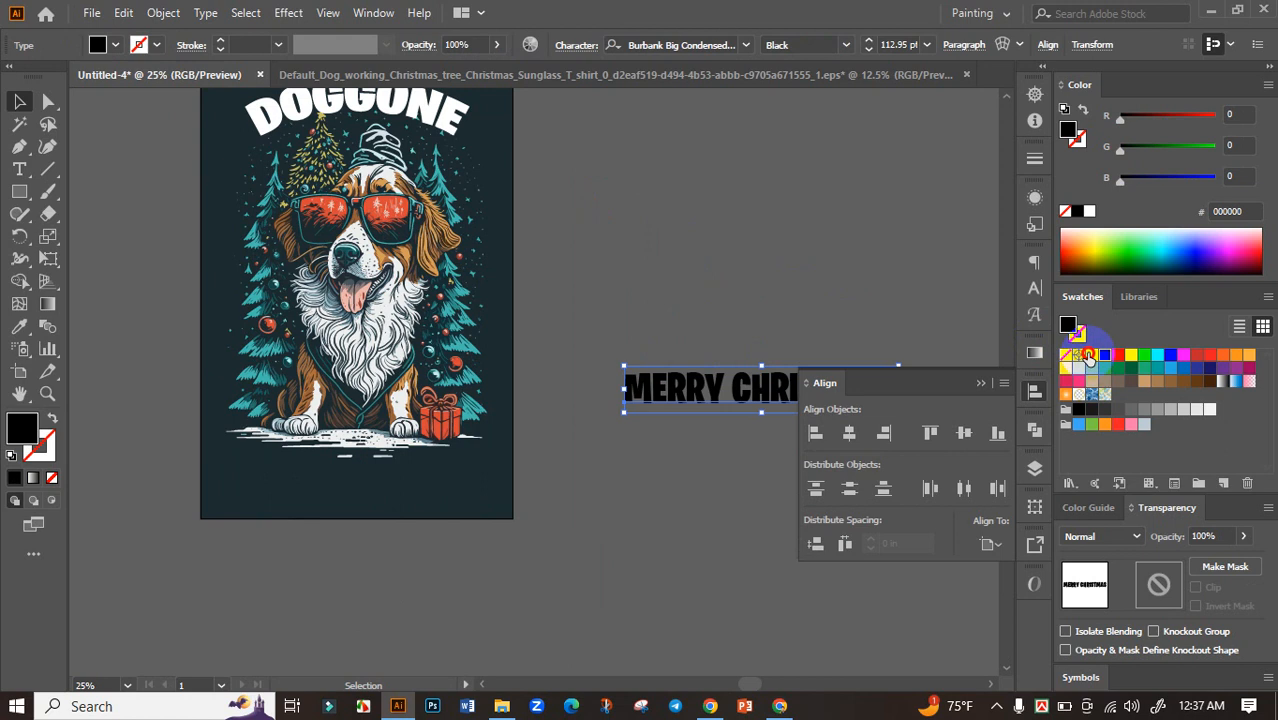
{"action": "left_click", "coordinate": [1090, 356]}
{"action": "left_click_drag", "start_coordinate": [740, 392], "coordinate": [368, 477]}
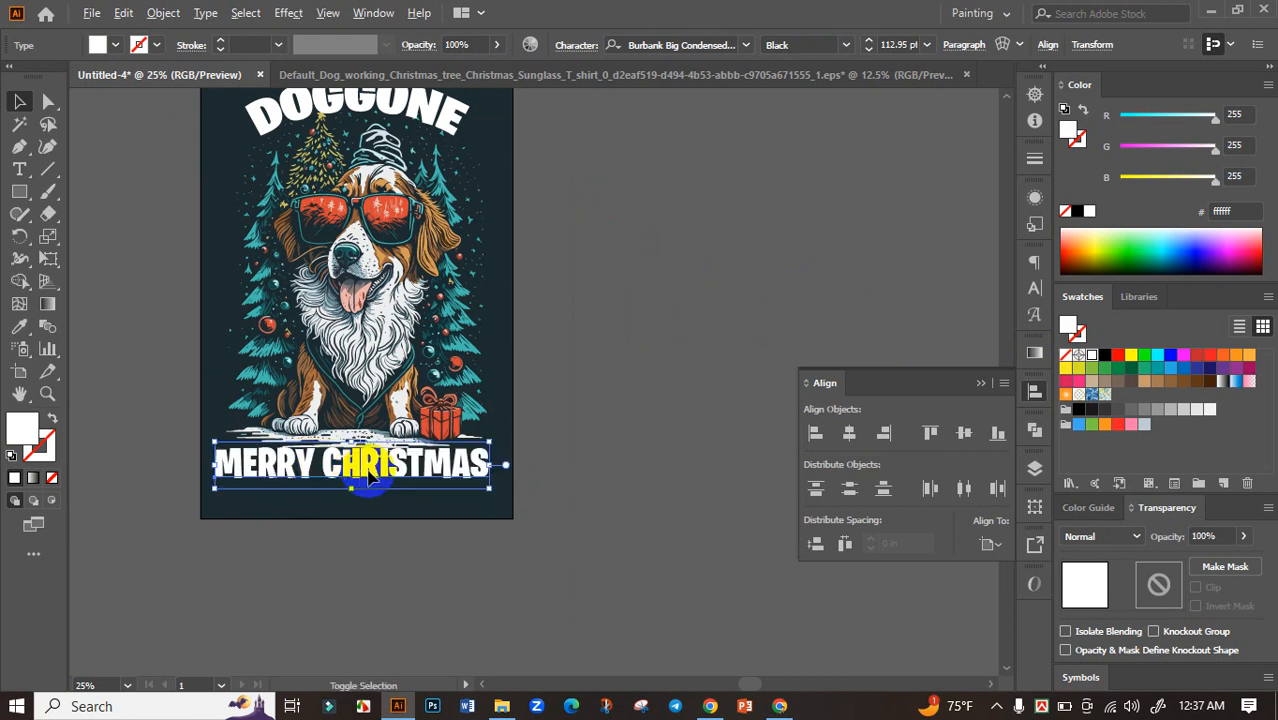
{"action": "scroll", "coordinate": [368, 477], "scroll_direction": "up", "scroll_amount": 2}
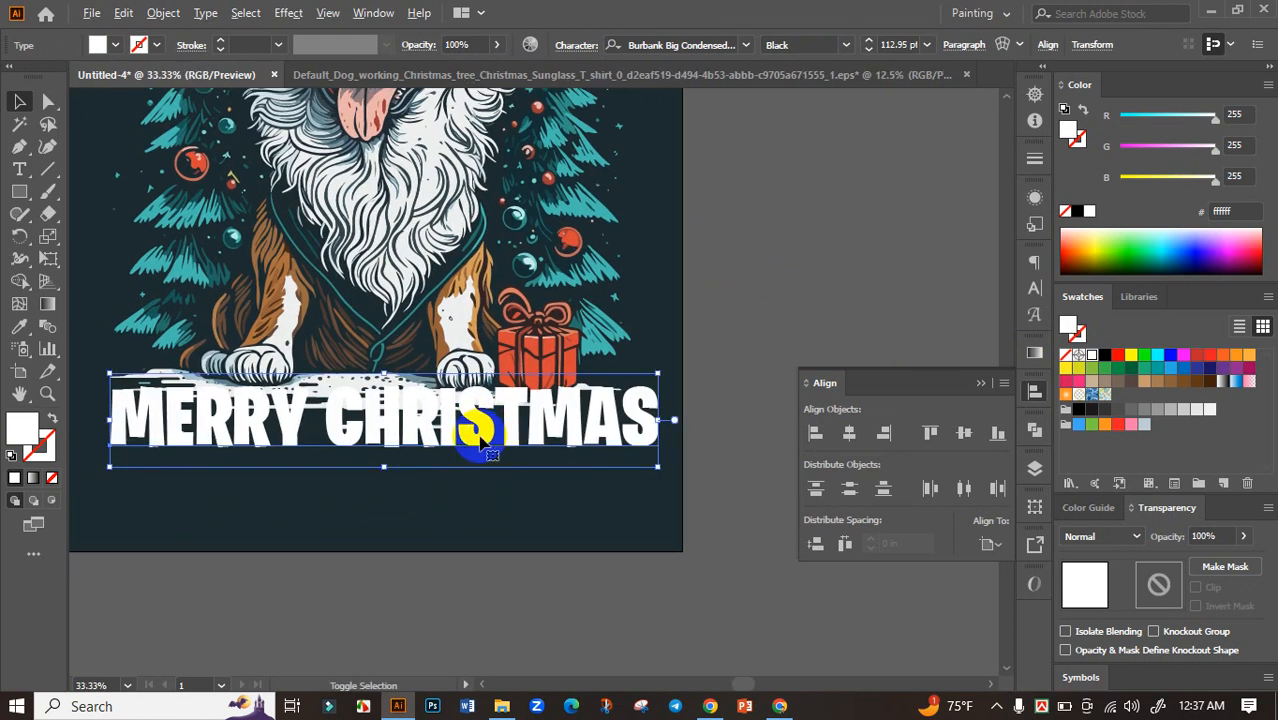
{"action": "scroll", "coordinate": [480, 440], "scroll_direction": "down", "scroll_amount": 2}
{"action": "left_click_drag", "start_coordinate": [472, 434], "coordinate": [466, 432]}
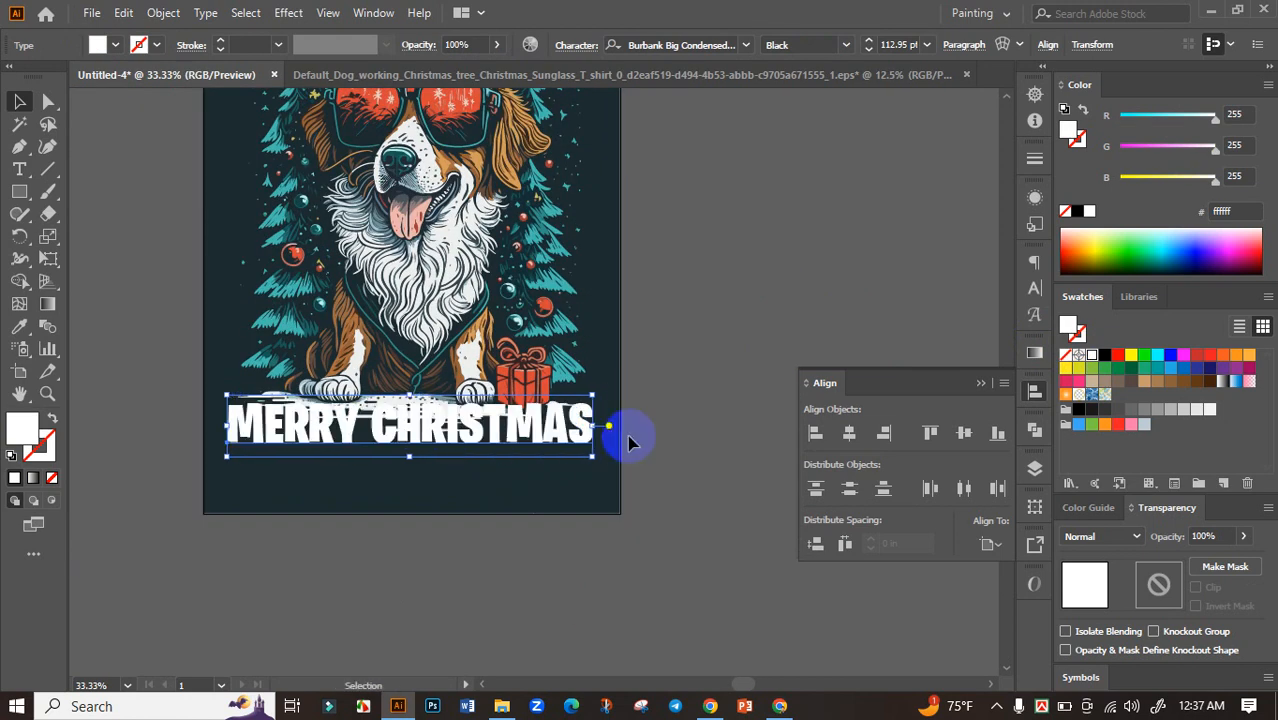
Warp MERRY CHRISTMAS with a horizontal Arc Lower envelope at 20% bend
{"action": "left_click", "coordinate": [1000, 46]}
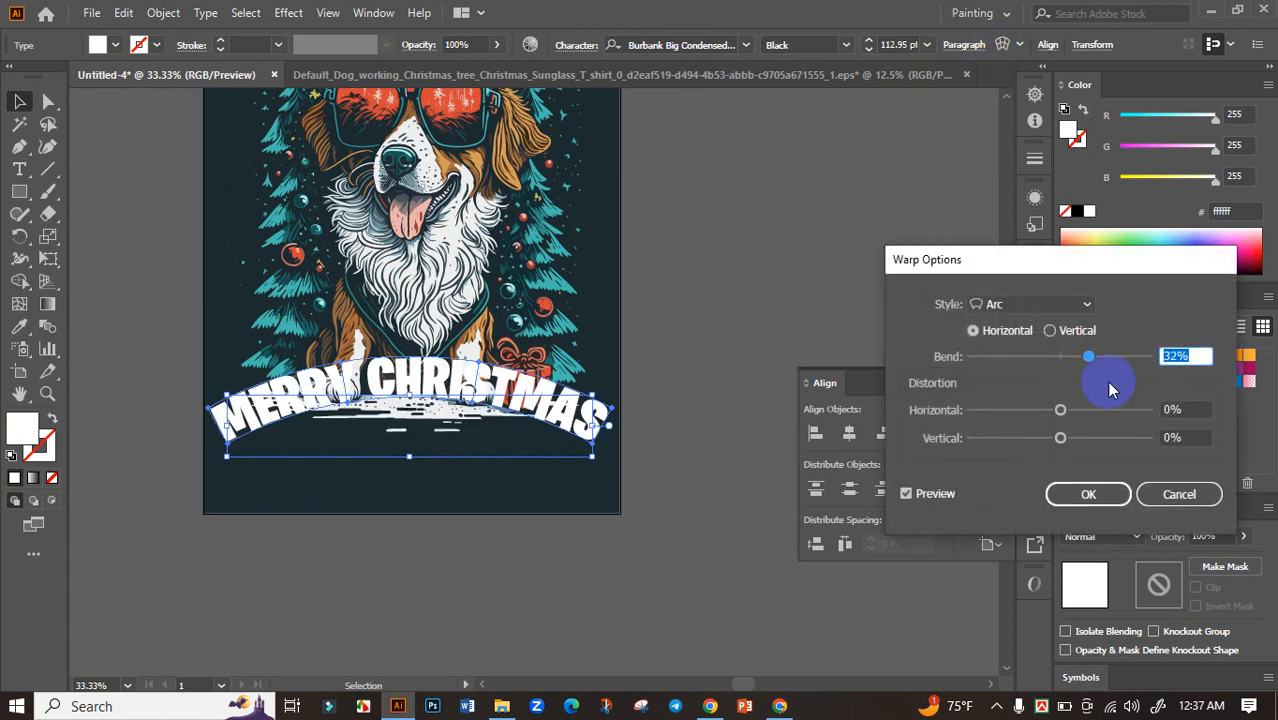
{"action": "left_click", "coordinate": [1066, 305]}
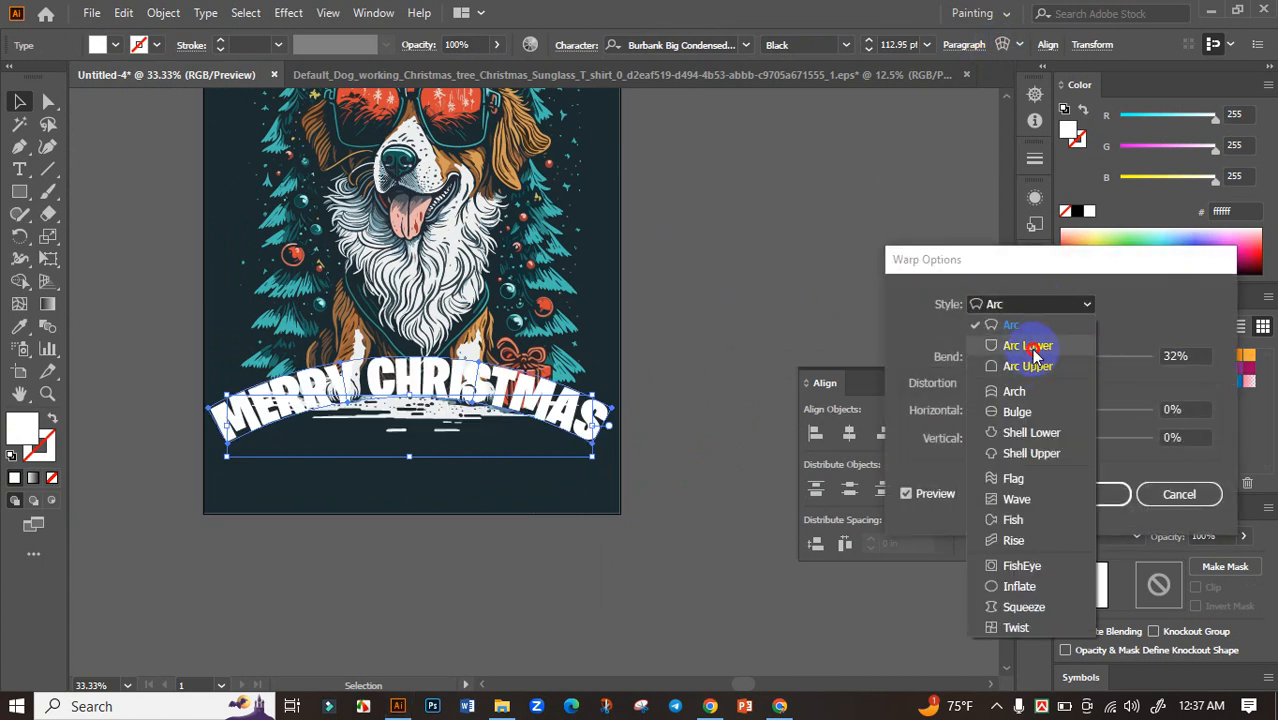
{"action": "left_click", "coordinate": [1030, 346]}
{"action": "mouse_move", "coordinate": [1088, 357]}
{"action": "left_mouse_down"}
{"action": "mouse_move", "coordinate": [1062, 358]}
{"action": "mouse_move", "coordinate": [1085, 357]}
{"action": "left_mouse_up"}
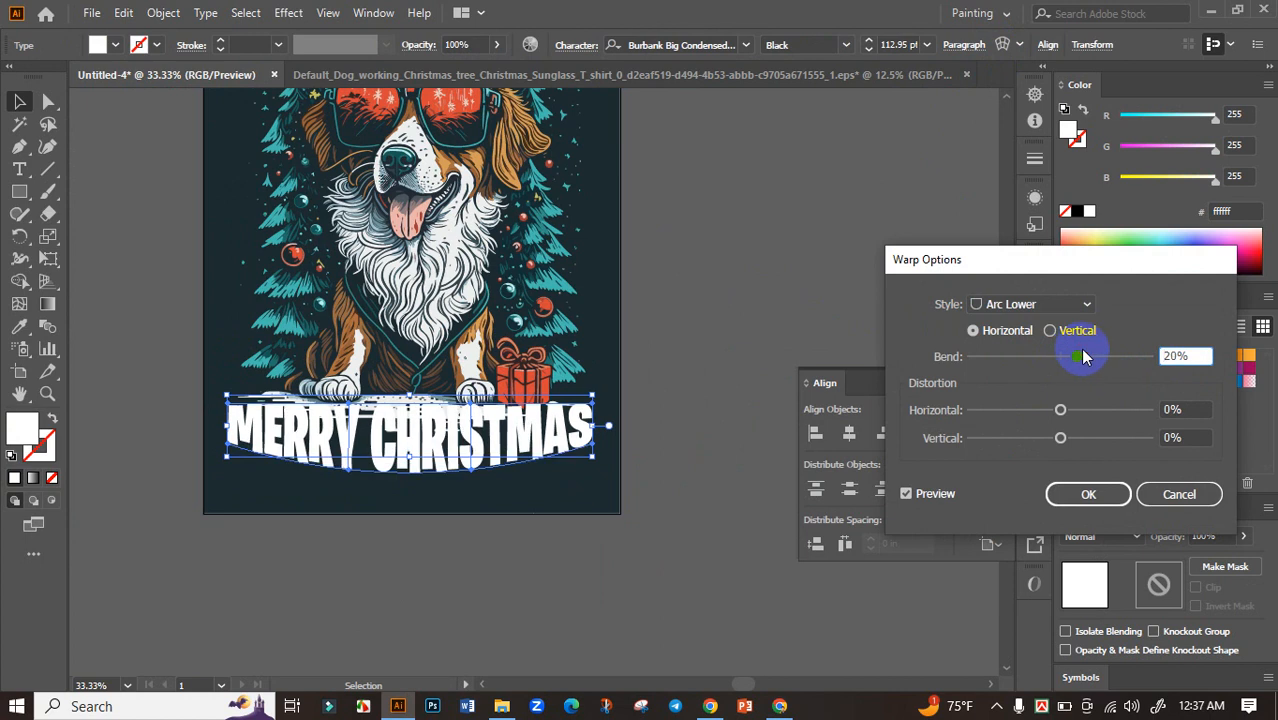
{"action": "left_click", "coordinate": [1088, 494]}
Fine-tune the warped MERRY CHRISTMAS lettering's position, center it horizontally on the artboard and deselect it
{"action": "scroll", "coordinate": [467, 484], "scroll_direction": "up", "scroll_amount": 1}
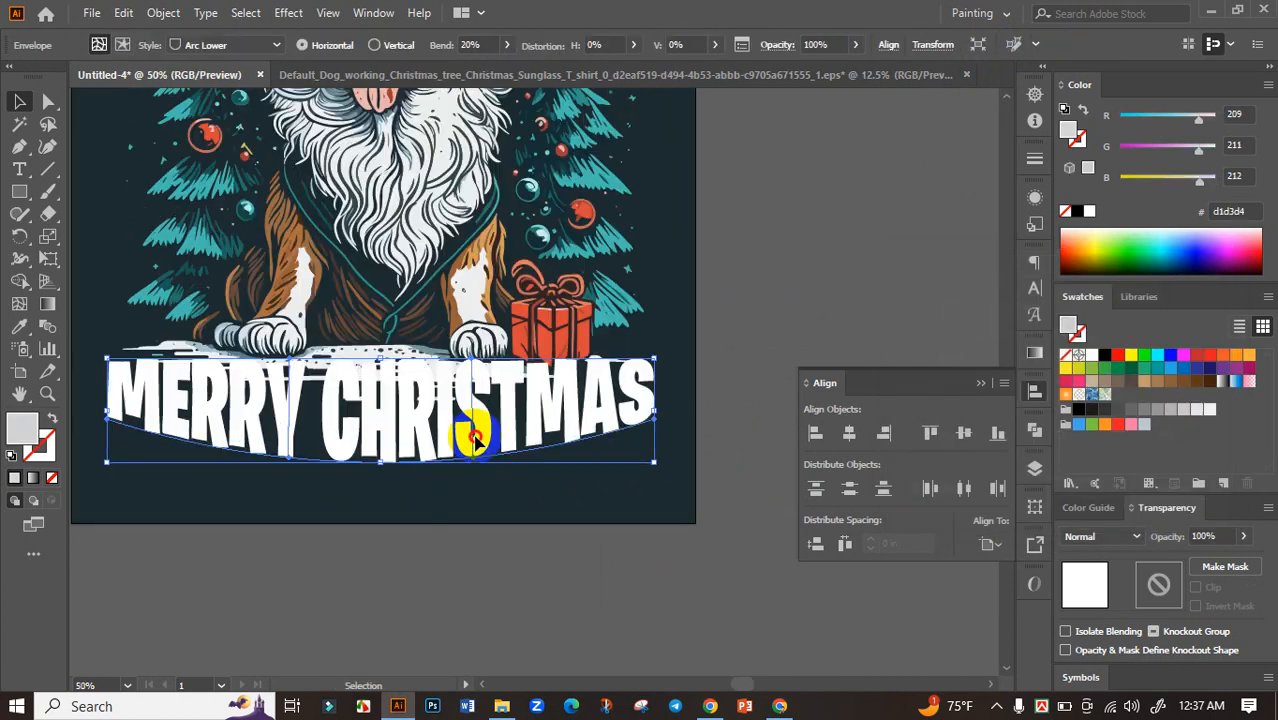
{"action": "left_click_drag", "start_coordinate": [476, 430], "coordinate": [466, 435]}
{"action": "scroll", "coordinate": [522, 442], "scroll_direction": "down", "scroll_amount": 1}
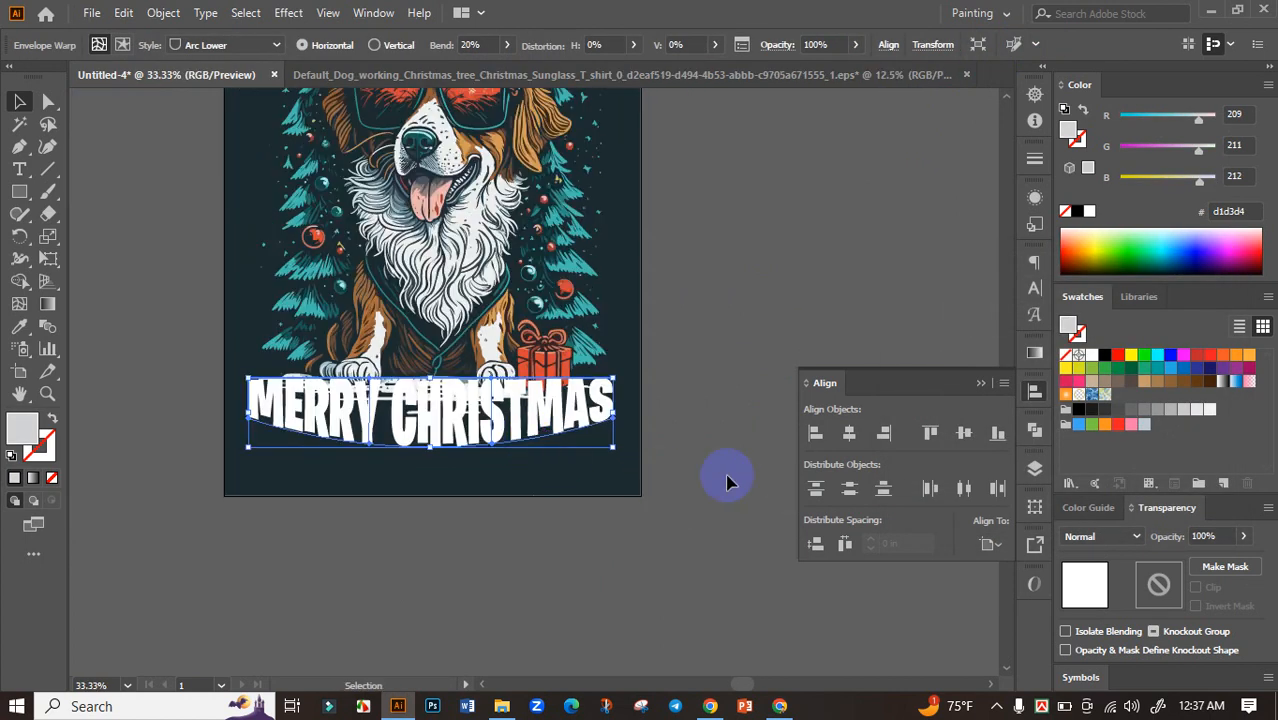
{"action": "left_click", "coordinate": [849, 432]}
{"action": "left_click", "coordinate": [884, 432]}
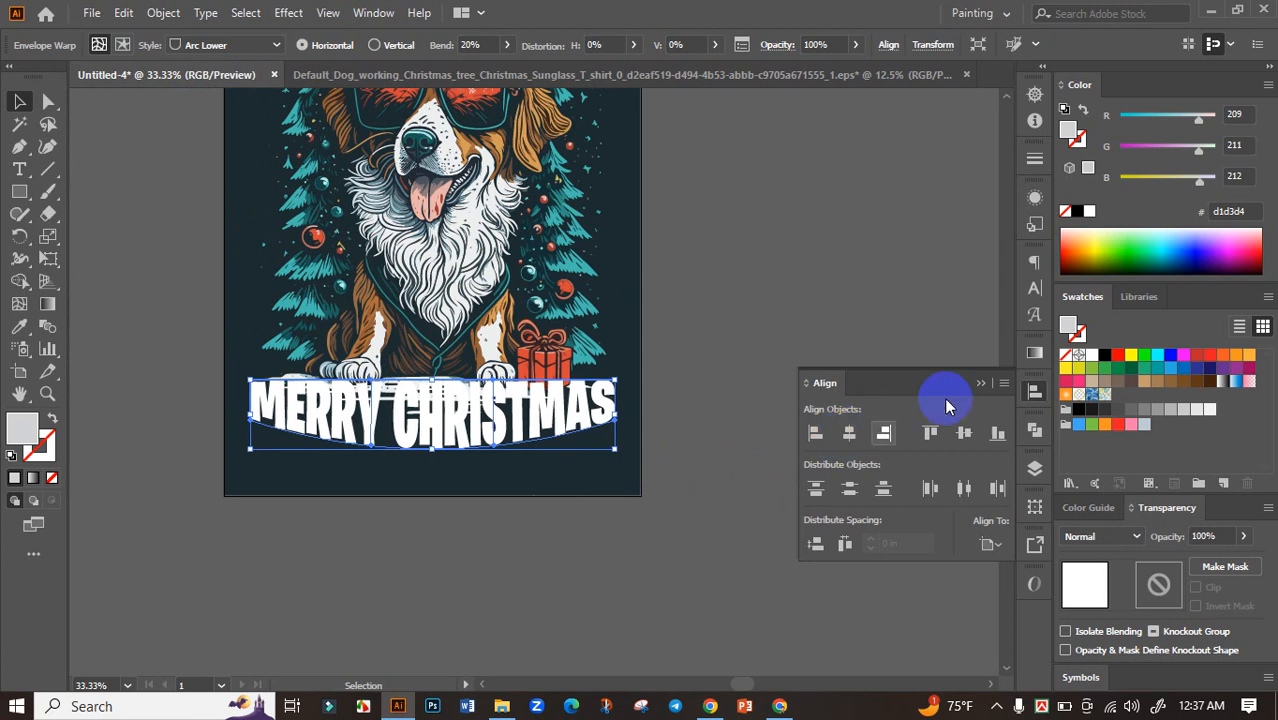
{"action": "left_click", "coordinate": [981, 384]}
{"action": "left_click", "coordinate": [813, 505]}
{"action": "scroll", "coordinate": [656, 499], "scroll_direction": "down", "scroll_amount": 2}
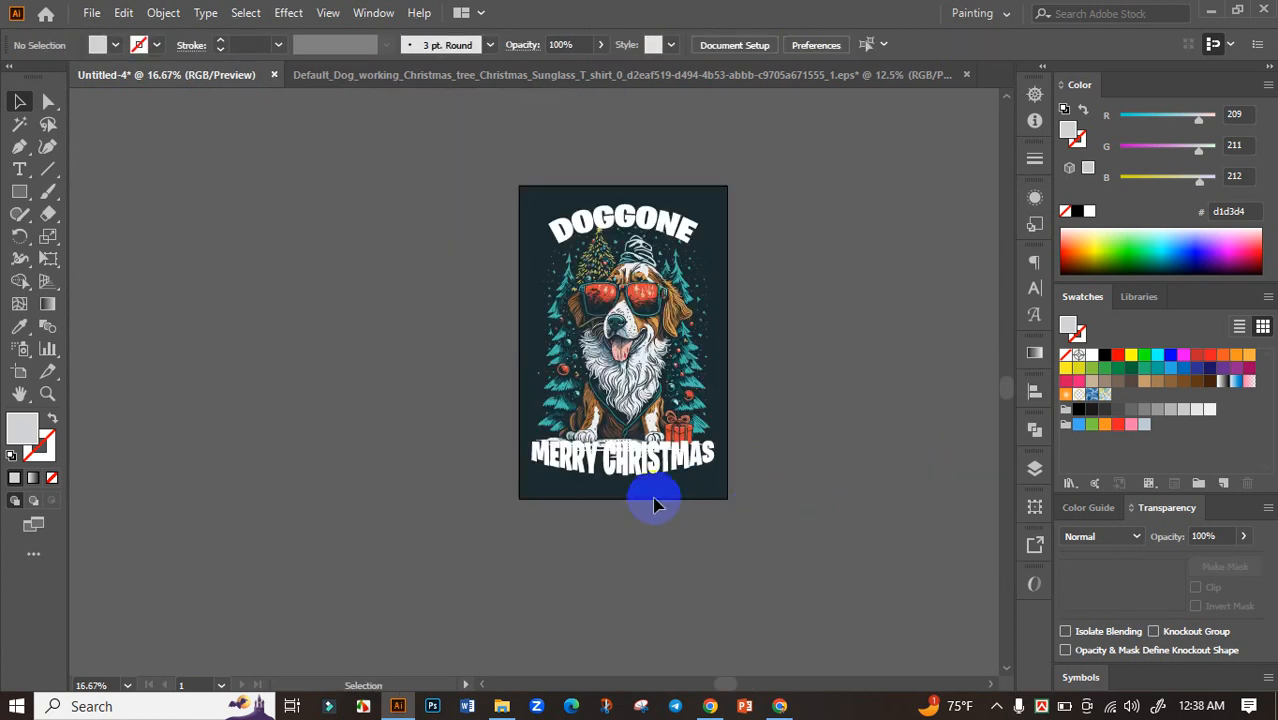
Expand the object and fill of both warped letterings, DOGGONE and MERRY CHRISTMAS, into plain paths
{"action": "scroll", "coordinate": [710, 505], "scroll_direction": "up", "scroll_amount": 3}
{"action": "scroll", "coordinate": [706, 525], "scroll_direction": "up", "scroll_amount": 2}
{"action": "left_click", "coordinate": [662, 455]}
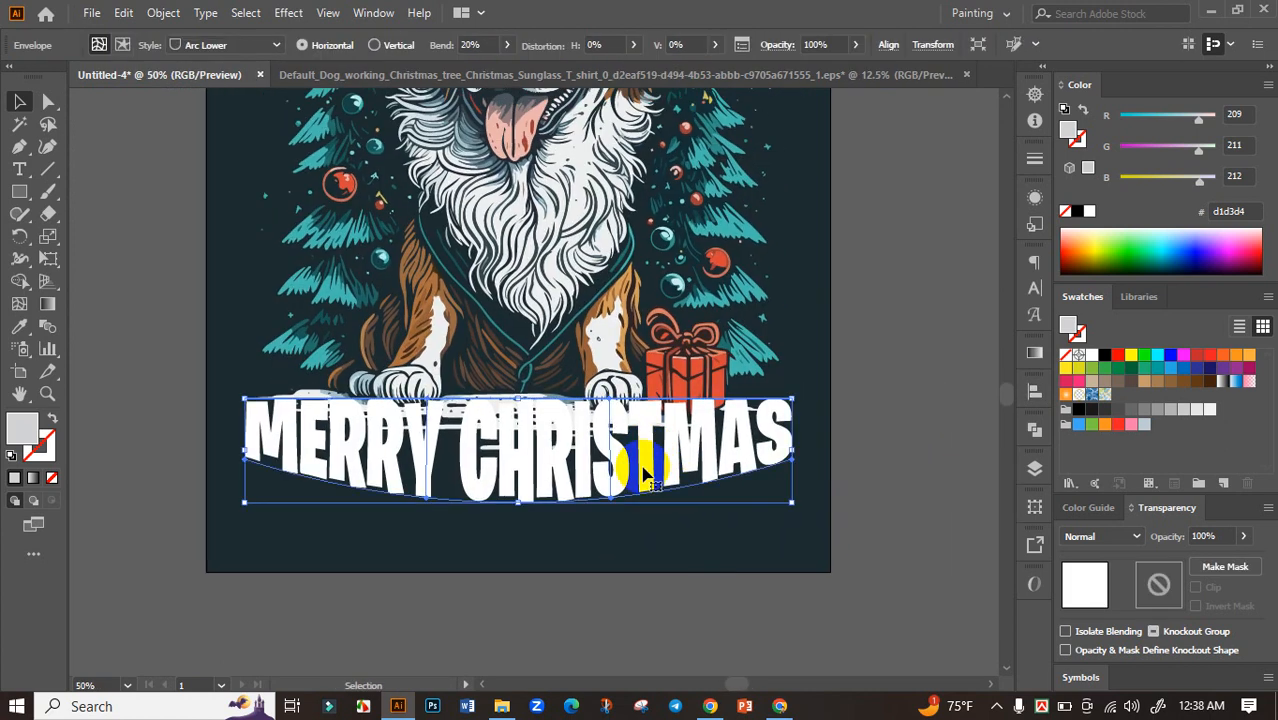
{"action": "scroll", "coordinate": [556, 271], "scroll_direction": "up", "scroll_amount": 2}
{"action": "scroll", "coordinate": [551, 265], "scroll_direction": "down", "scroll_amount": 2}
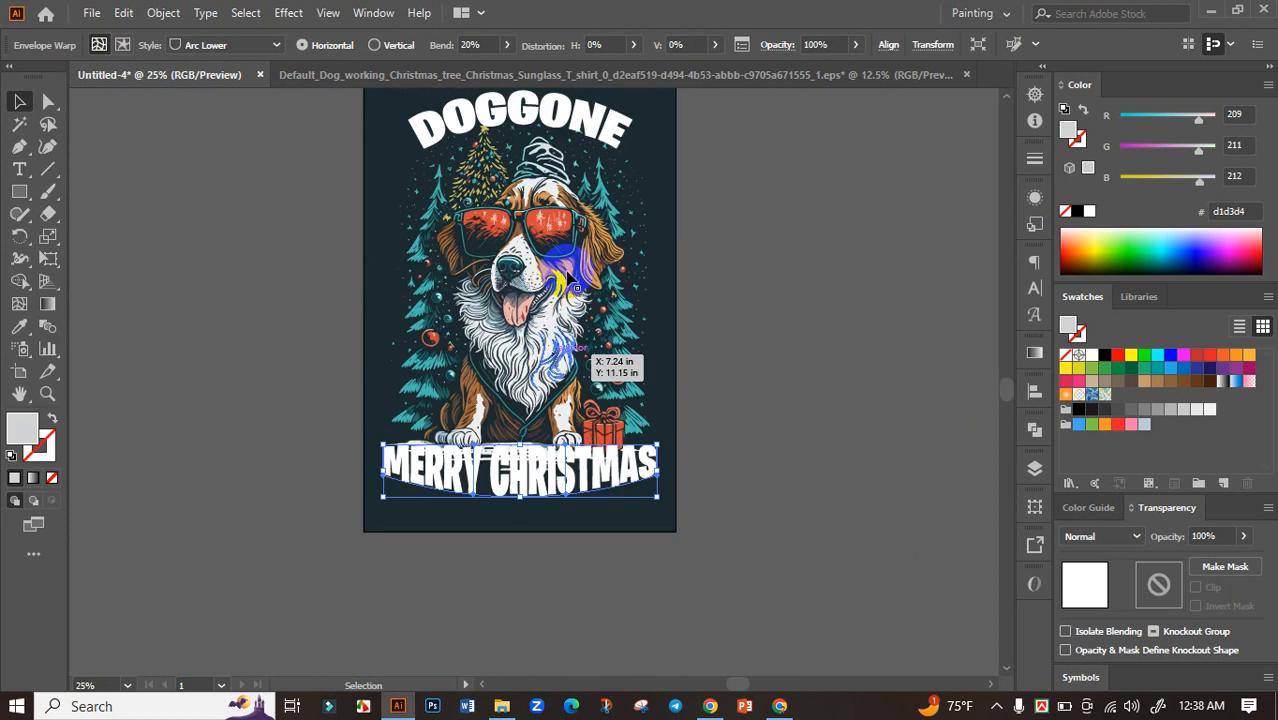
{"action": "left_click", "coordinate": [580, 118]}
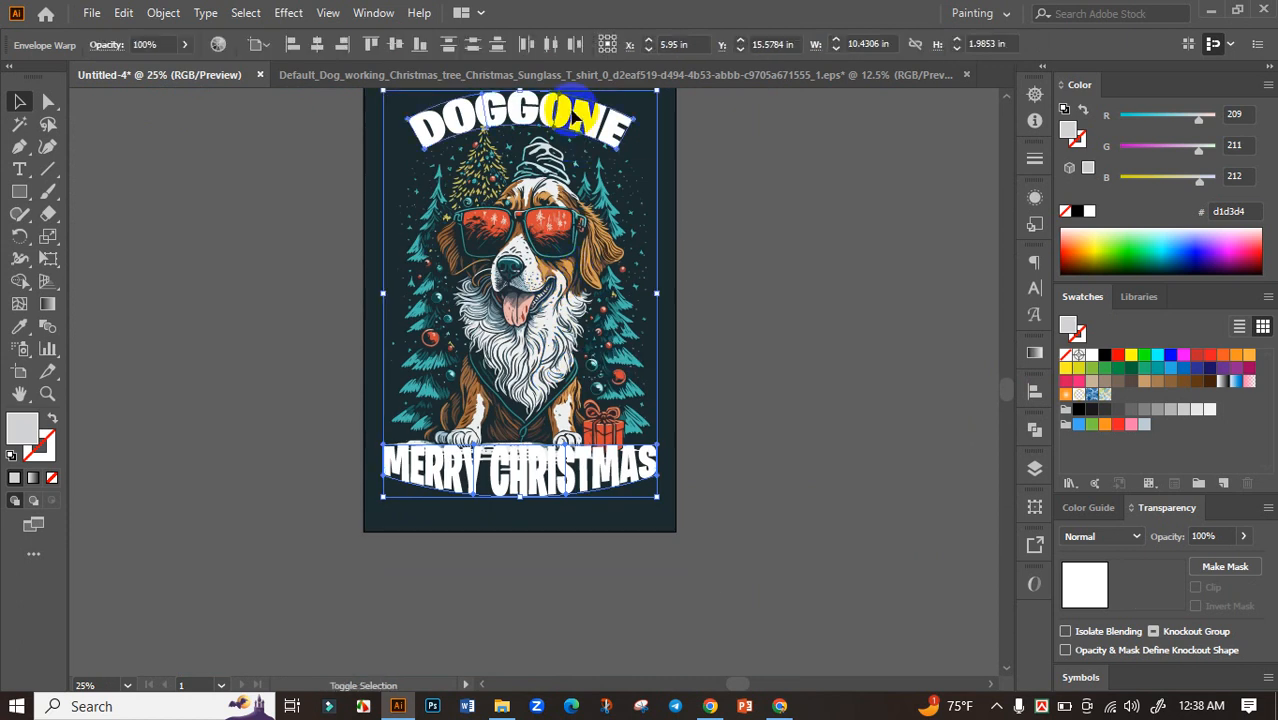
{"action": "left_click", "coordinate": [163, 12]}
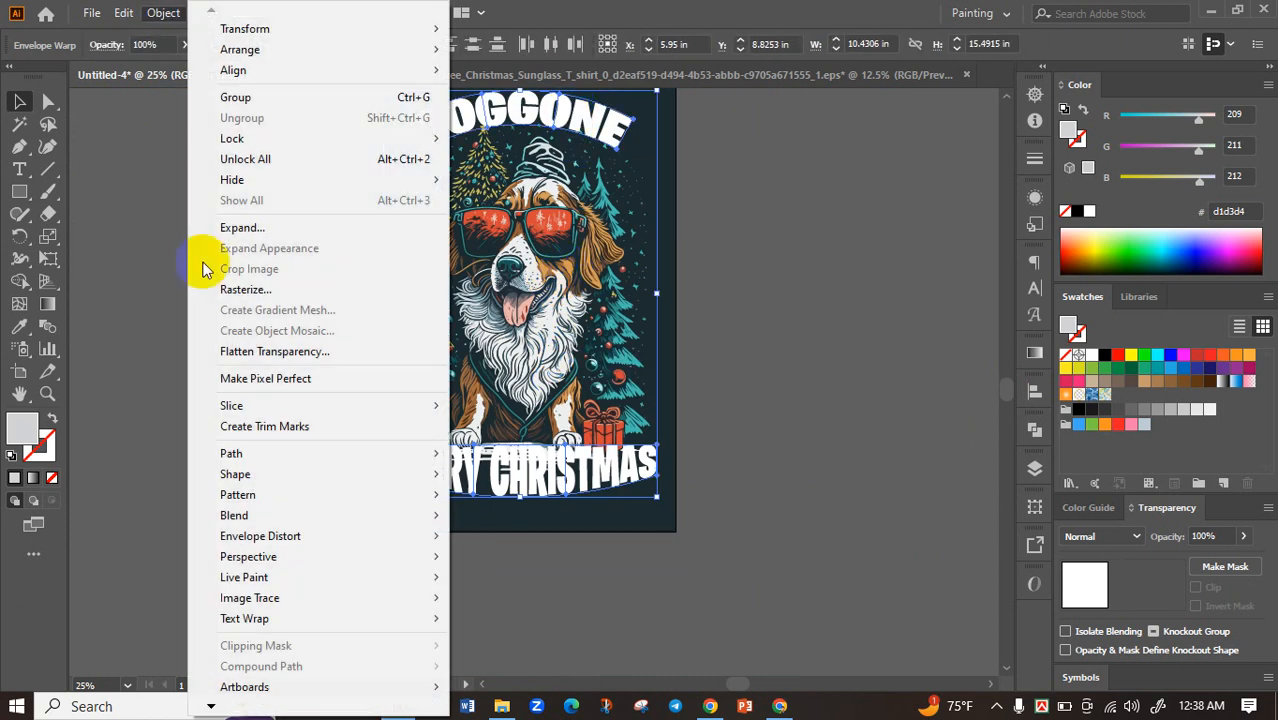
{"action": "left_click", "coordinate": [278, 237]}
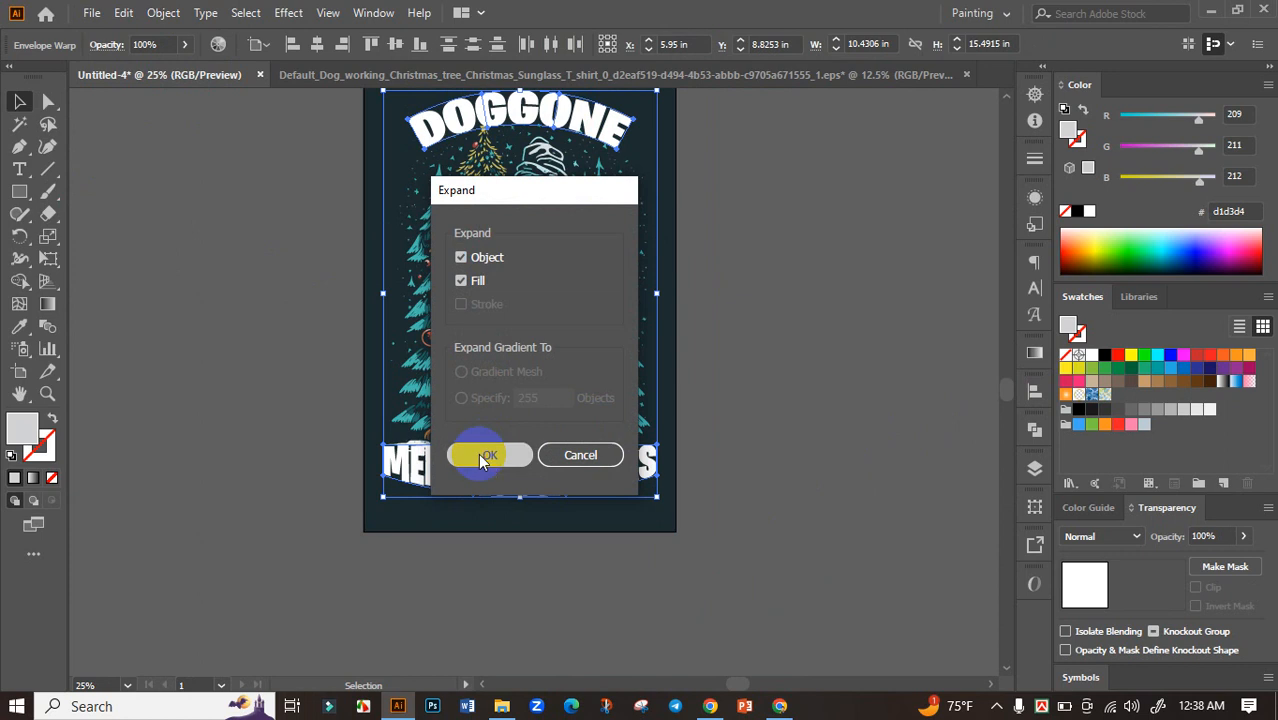
{"action": "left_click", "coordinate": [485, 451]}
{"action": "left_click", "coordinate": [796, 396]}
{"action": "scroll", "coordinate": [730, 470], "scroll_direction": "down", "scroll_amount": 3}
{"action": "scroll", "coordinate": [620, 460], "scroll_direction": "up", "scroll_amount": 3}
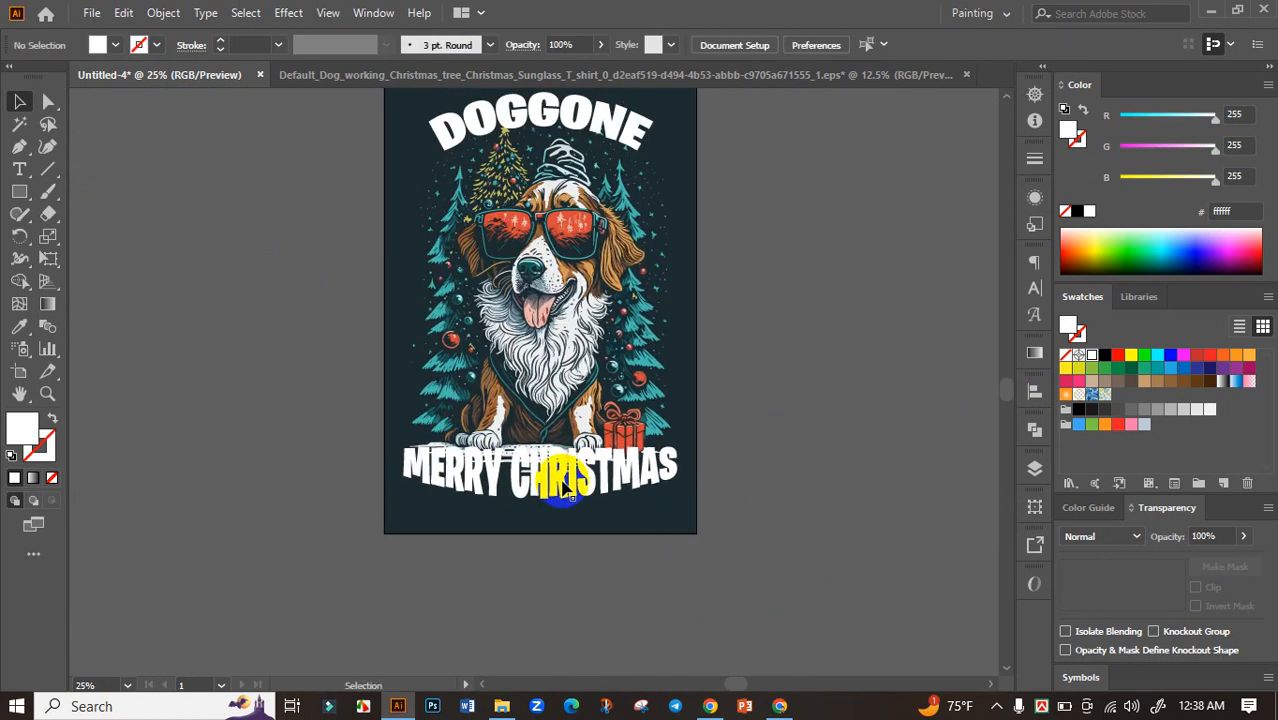
Offset the MERRY CHRISTMAS outlines by 0.188 in with miter joins and cut the resulting offset shapes
{"action": "left_click", "coordinate": [553, 483]}
{"action": "scroll", "coordinate": [553, 483], "scroll_direction": "up", "scroll_amount": 2}
{"action": "left_click_drag", "start_coordinate": [710, 580], "coordinate": [681, 590]}
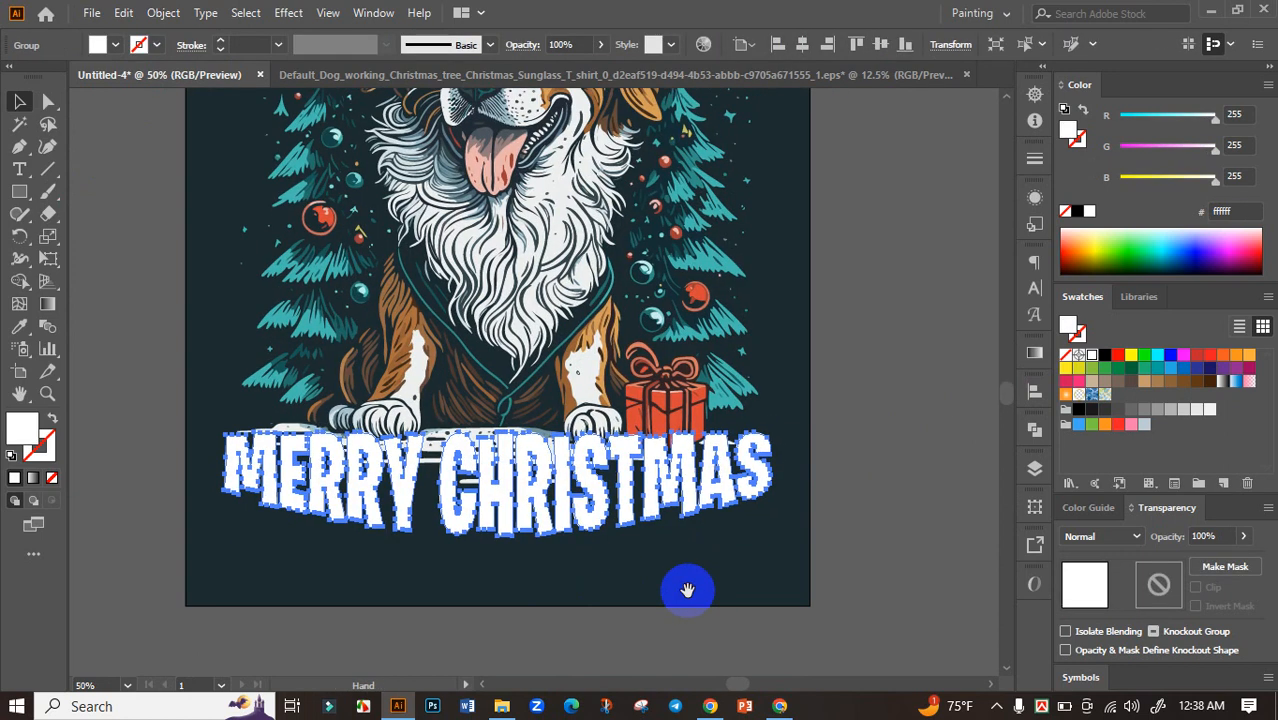
{"action": "left_click", "coordinate": [174, 12]}
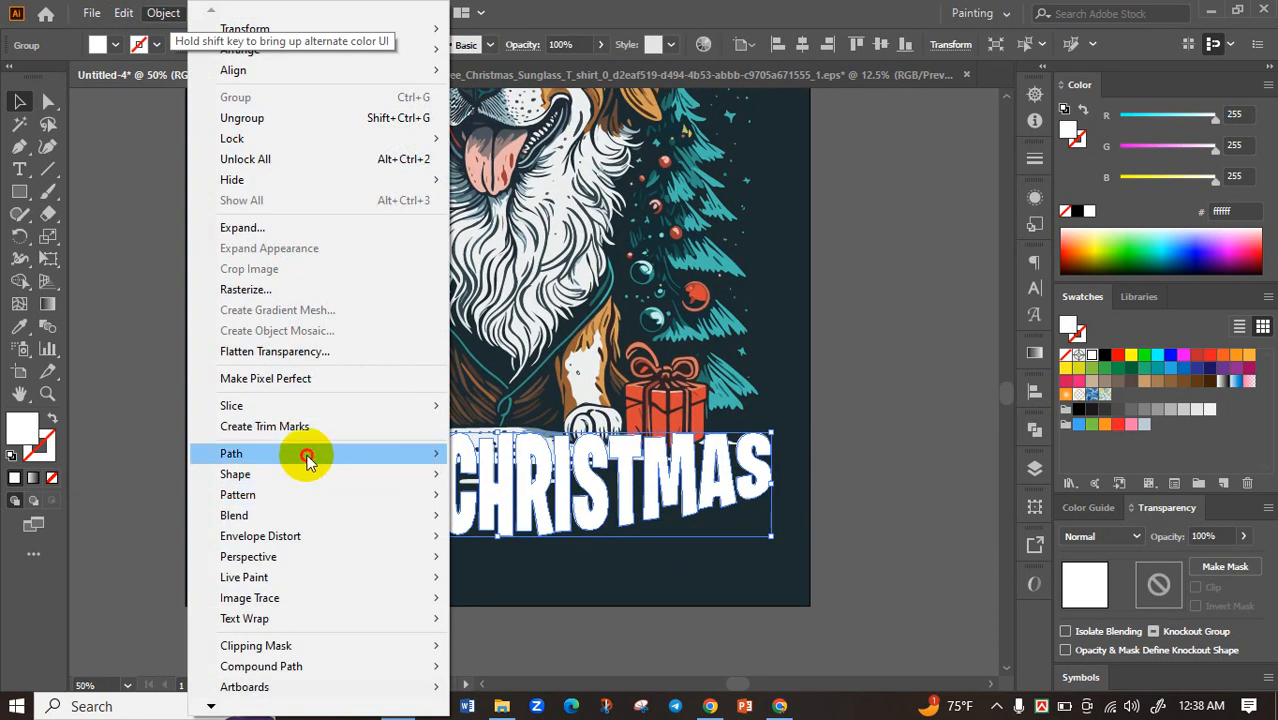
{"action": "mouse_move", "coordinate": [320, 451]}
{"action": "left_click", "coordinate": [585, 522]}
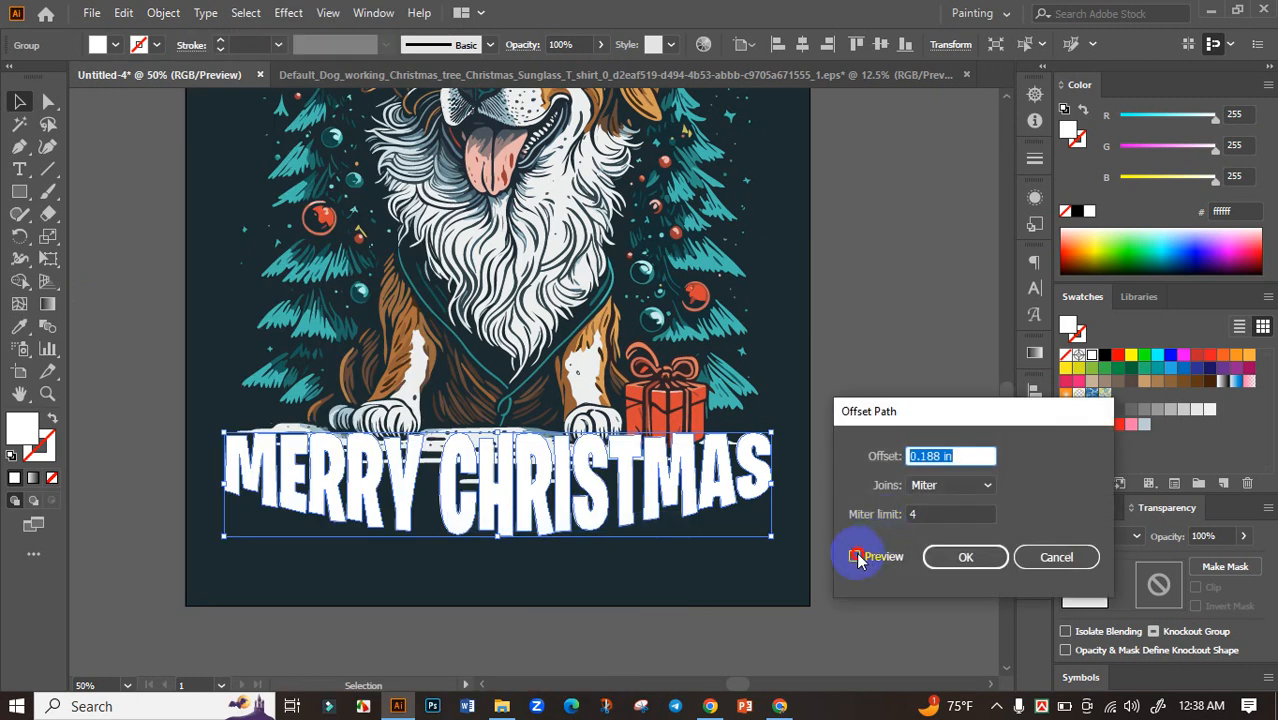
{"action": "left_click", "coordinate": [857, 557]}
{"action": "left_click", "coordinate": [944, 556]}
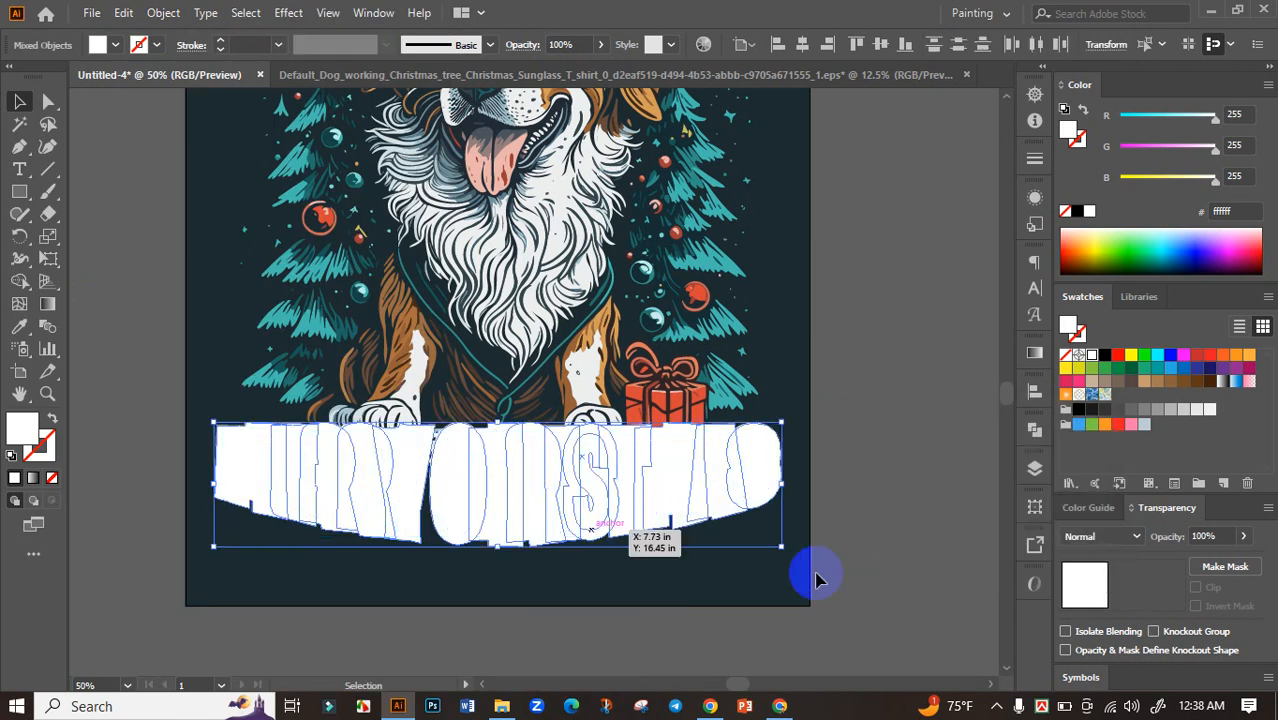
{"action": "left_click", "coordinate": [351, 485]}
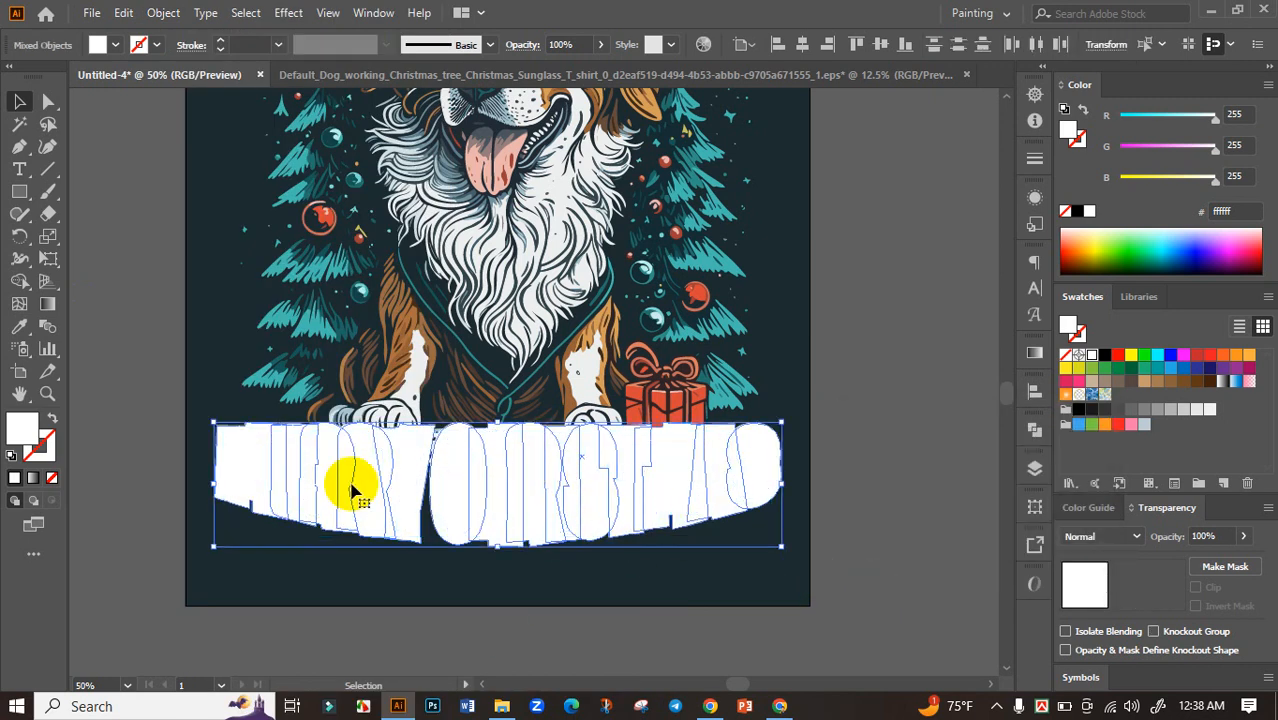
{"action": "left_click", "coordinate": [728, 581]}
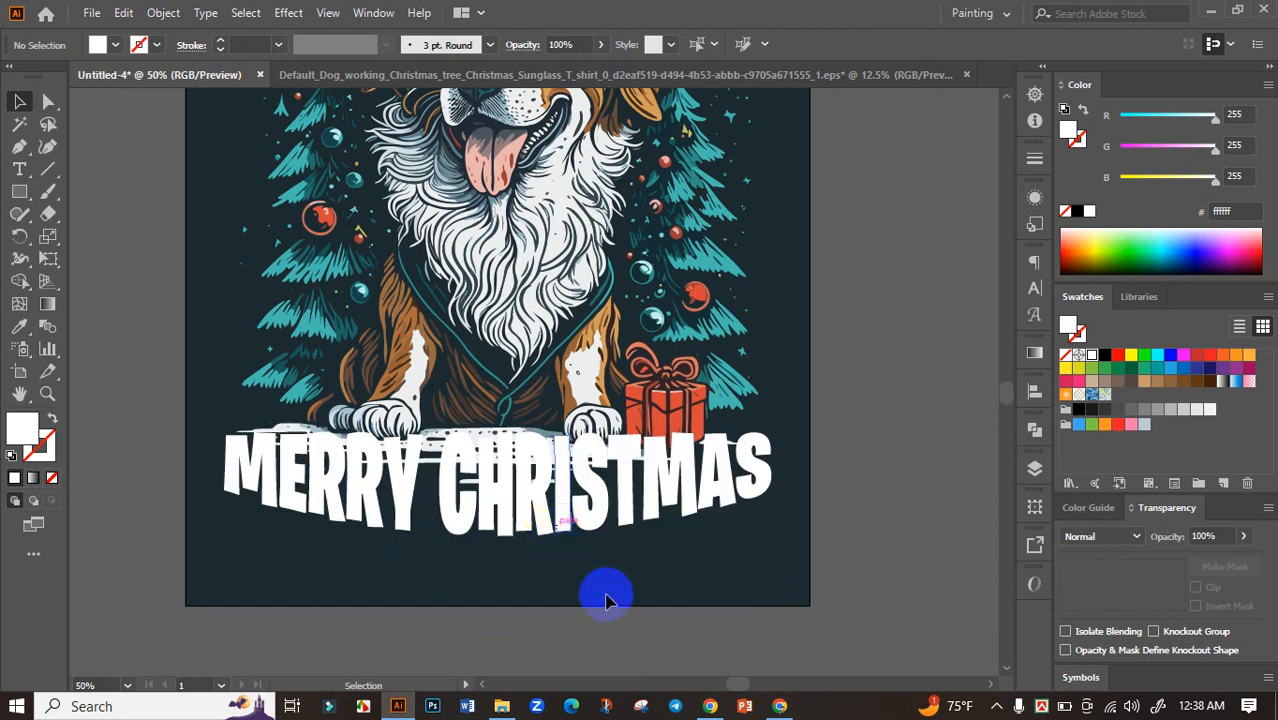
Add an opacity mask to the dog artwork with Clip turned off and make the mask active for editing
{"action": "left_click", "coordinate": [509, 287]}
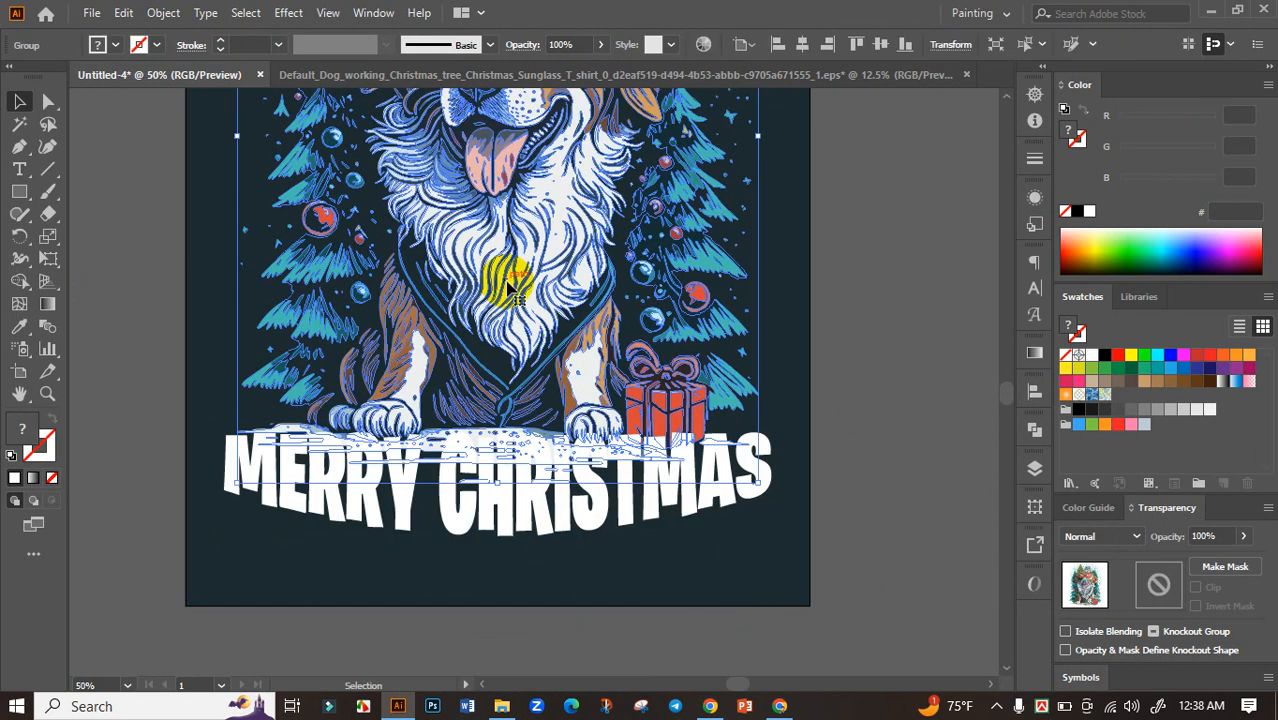
{"action": "left_click", "coordinate": [1222, 568]}
{"action": "left_click", "coordinate": [1196, 587]}
{"action": "left_click", "coordinate": [1162, 588]}
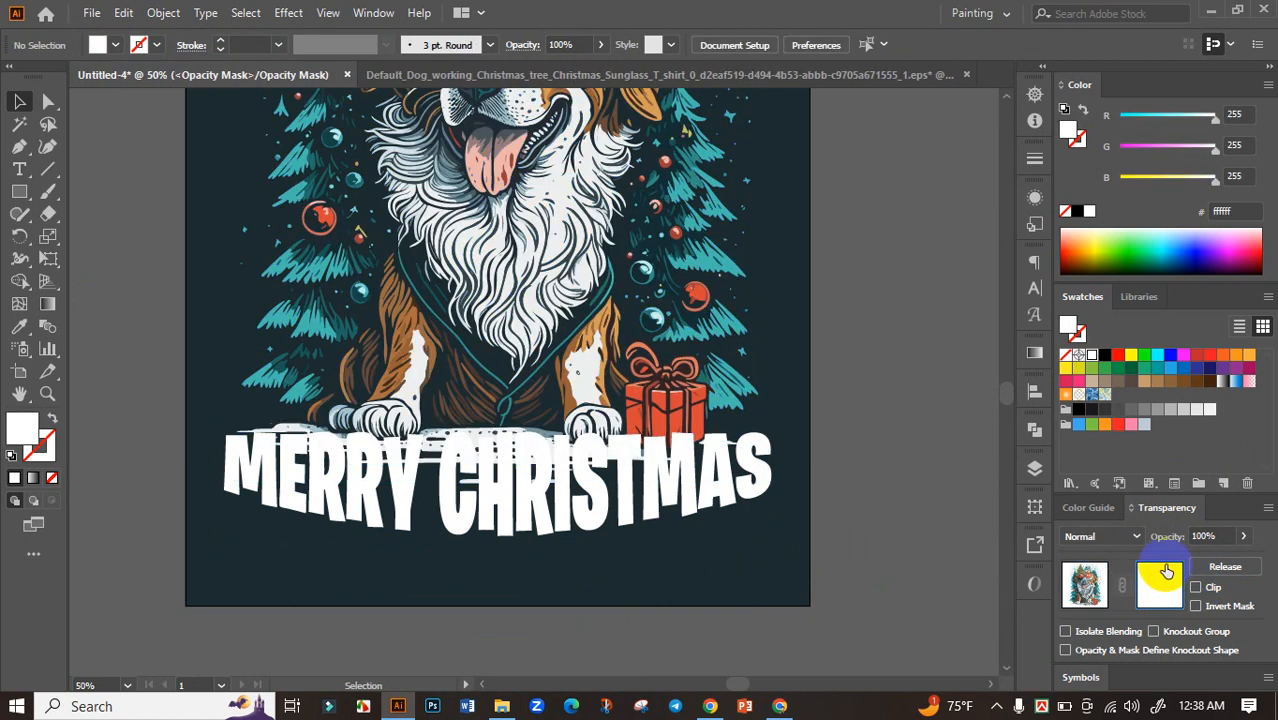
Paste the offset lettering shapes in place into the opacity mask, fill them with black and return to the artwork
{"action": "left_click", "coordinate": [612, 460]}
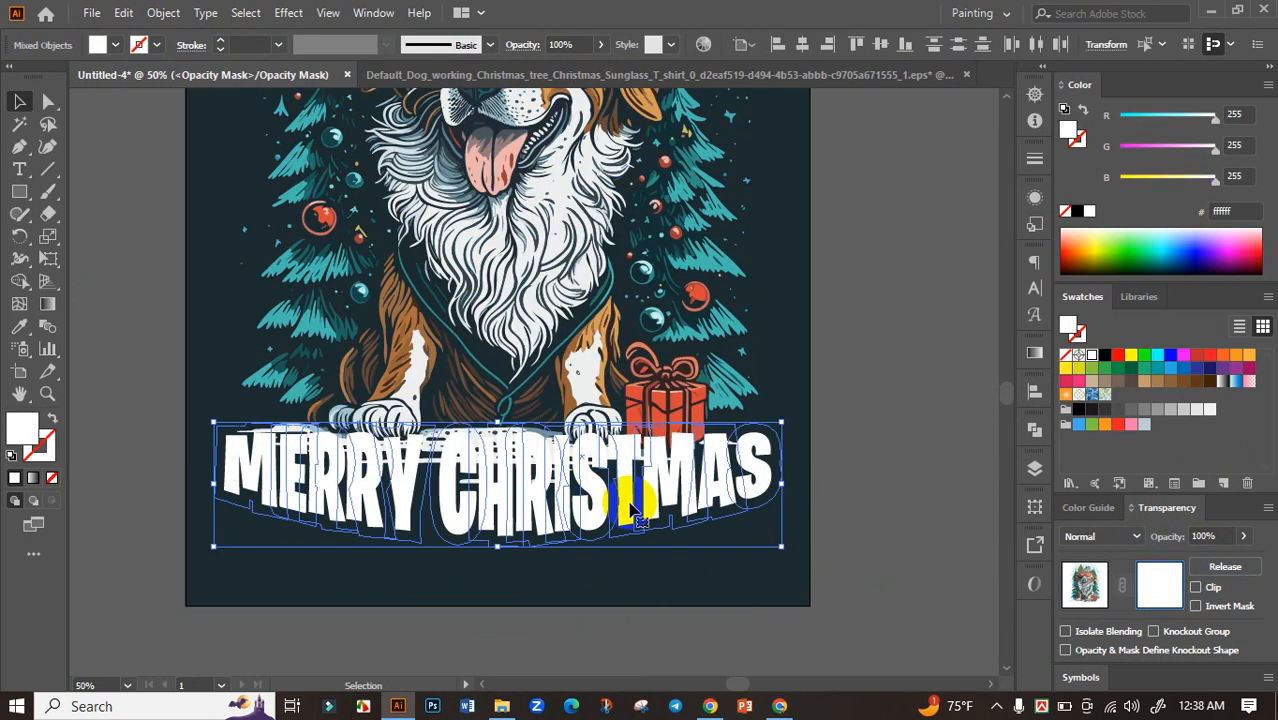
{"action": "left_click", "coordinate": [1078, 211]}
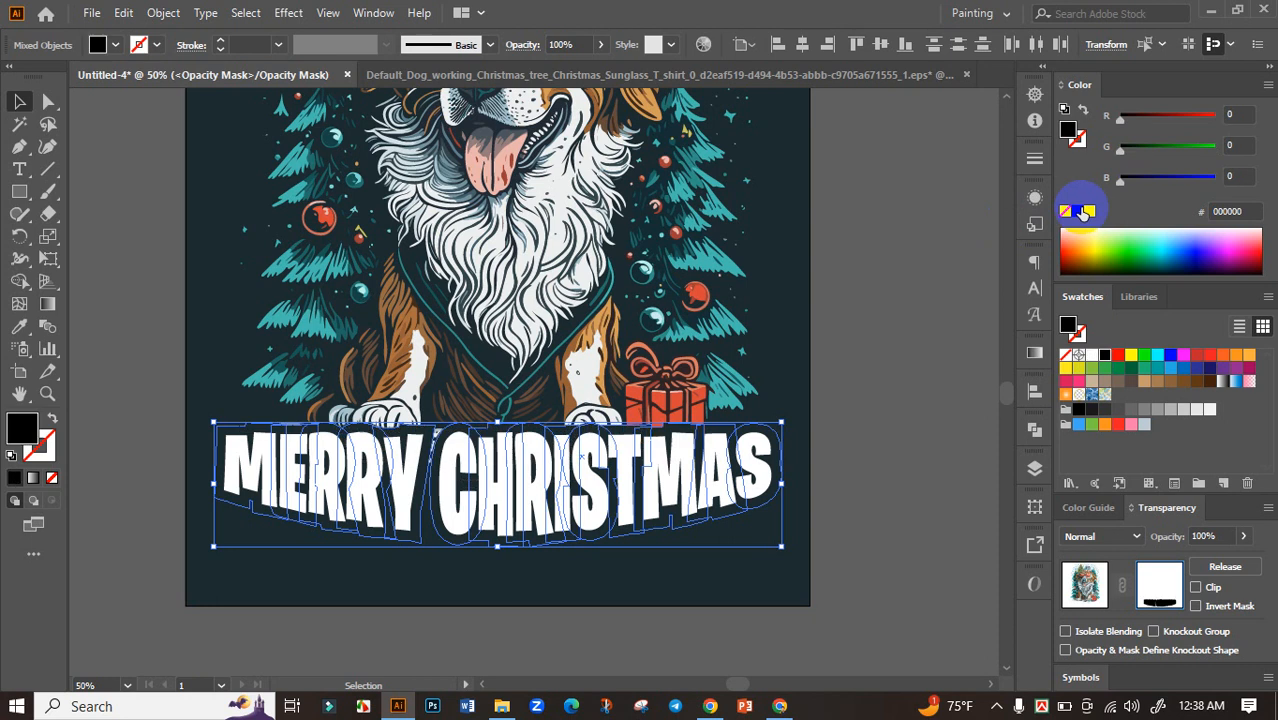
{"action": "left_click", "coordinate": [858, 368]}
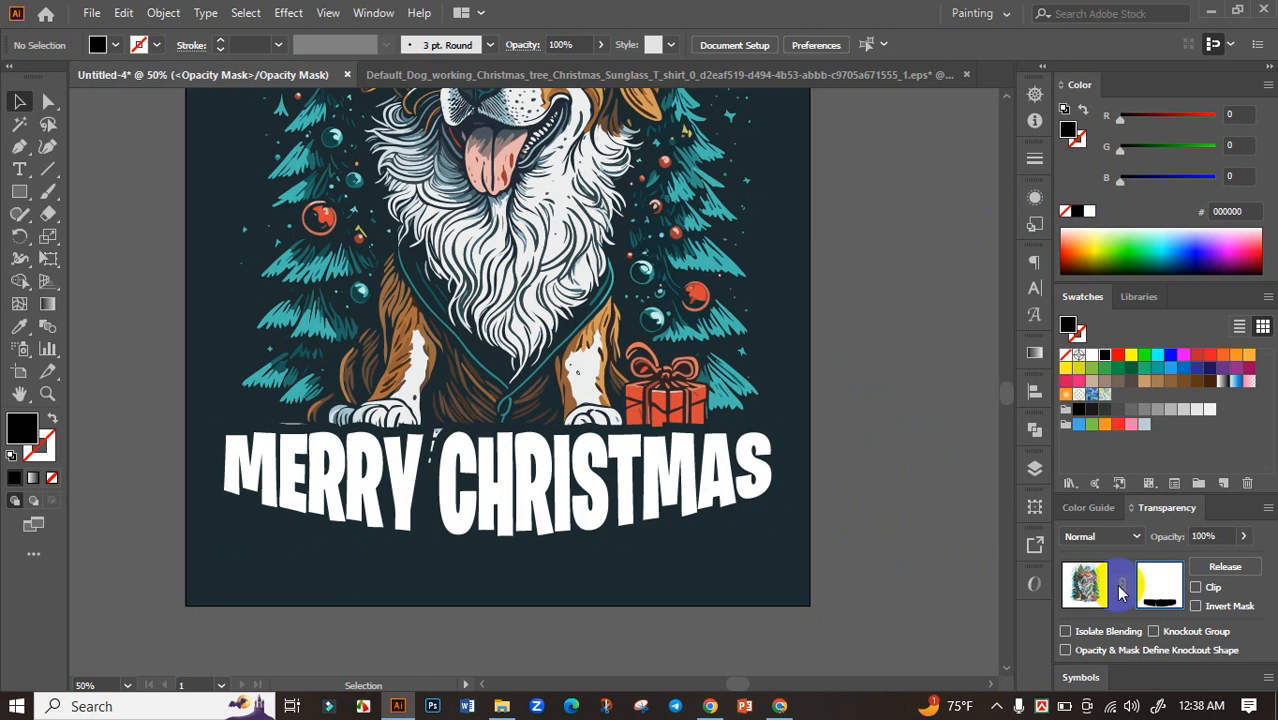
{"action": "left_click", "coordinate": [1164, 588]}
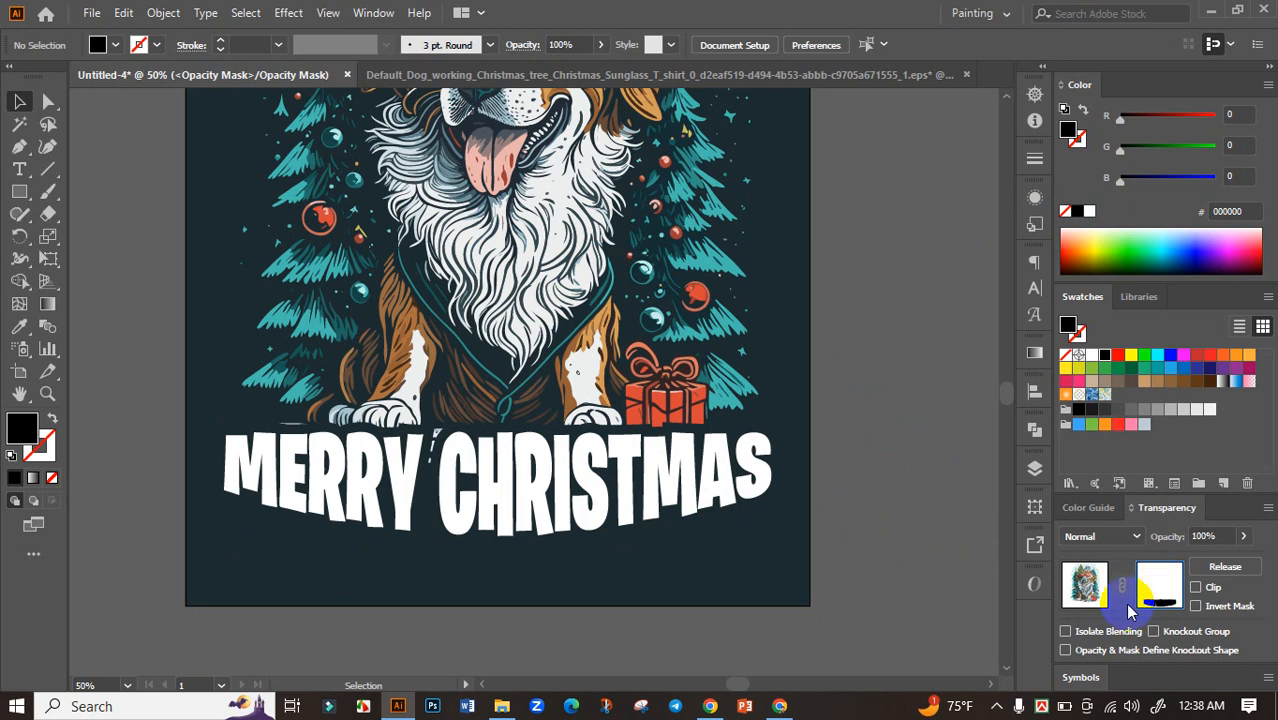
{"action": "left_click", "coordinate": [1086, 586]}
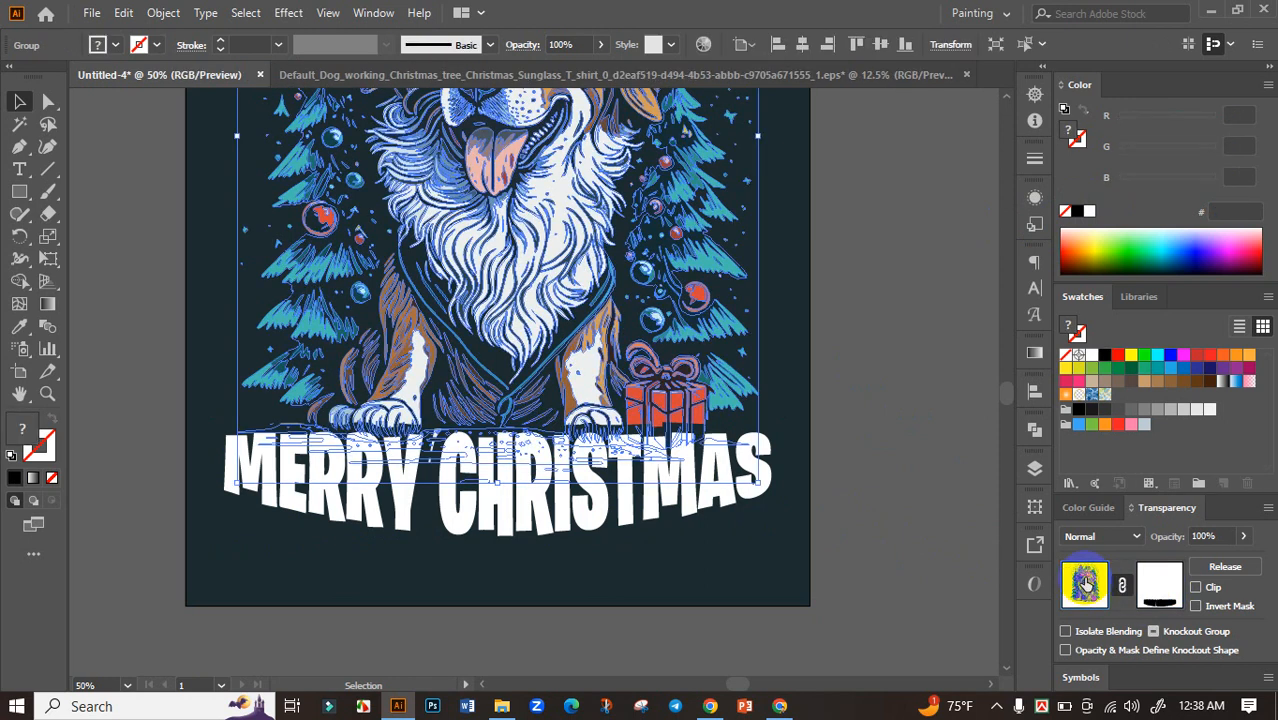
{"action": "left_click", "coordinate": [857, 428]}
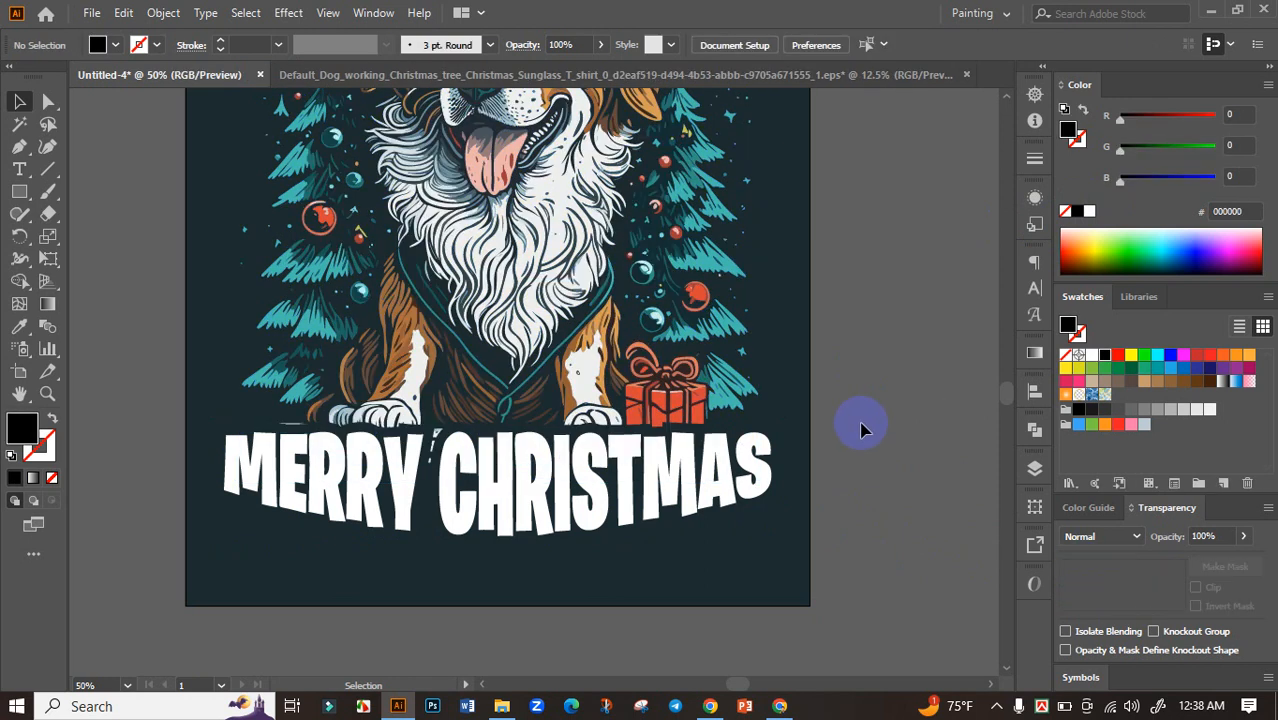
{"action": "scroll", "coordinate": [864, 428], "scroll_direction": "down", "scroll_amount": 1}
{"action": "left_click_drag", "start_coordinate": [853, 321], "coordinate": [790, 431]}
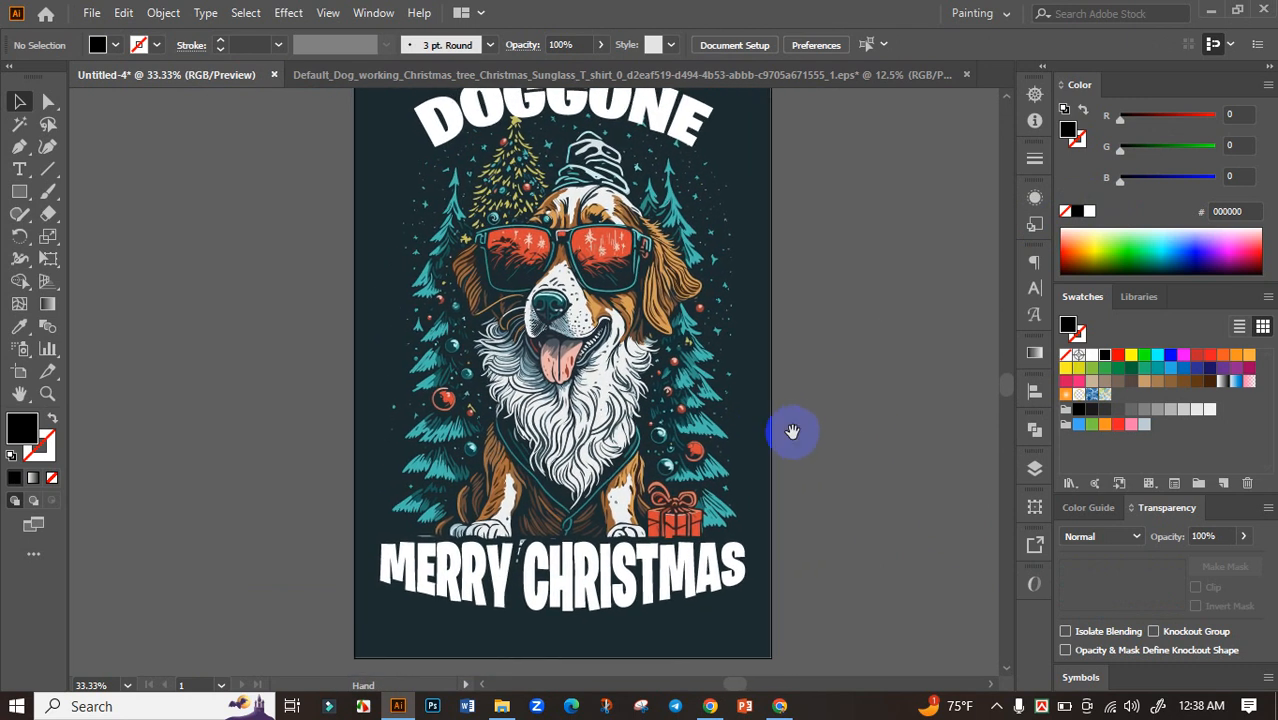
Recolor the MERRY CHRISTMAS lettering with the orange-red sampled from the dog's sunglasses lens
{"action": "left_click", "coordinate": [585, 572]}
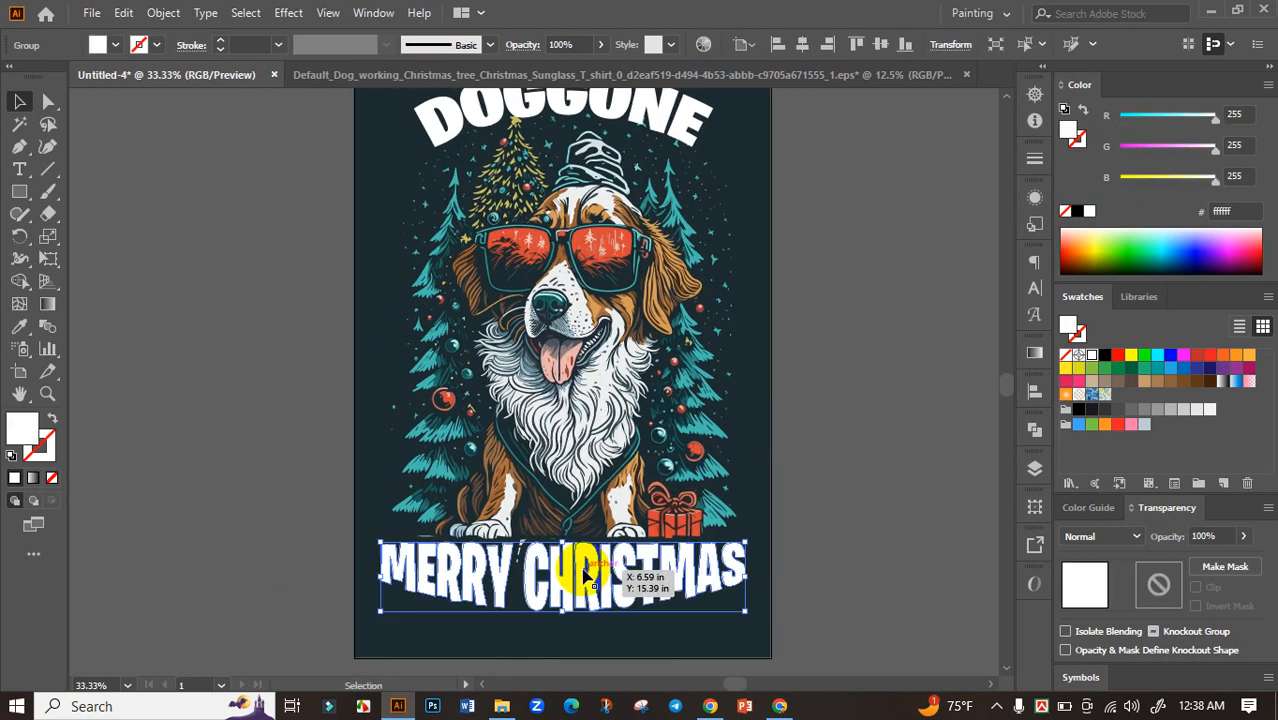
{"action": "left_click", "coordinate": [20, 326]}
{"action": "scroll", "coordinate": [600, 245], "scroll_direction": "up", "scroll_amount": 4}
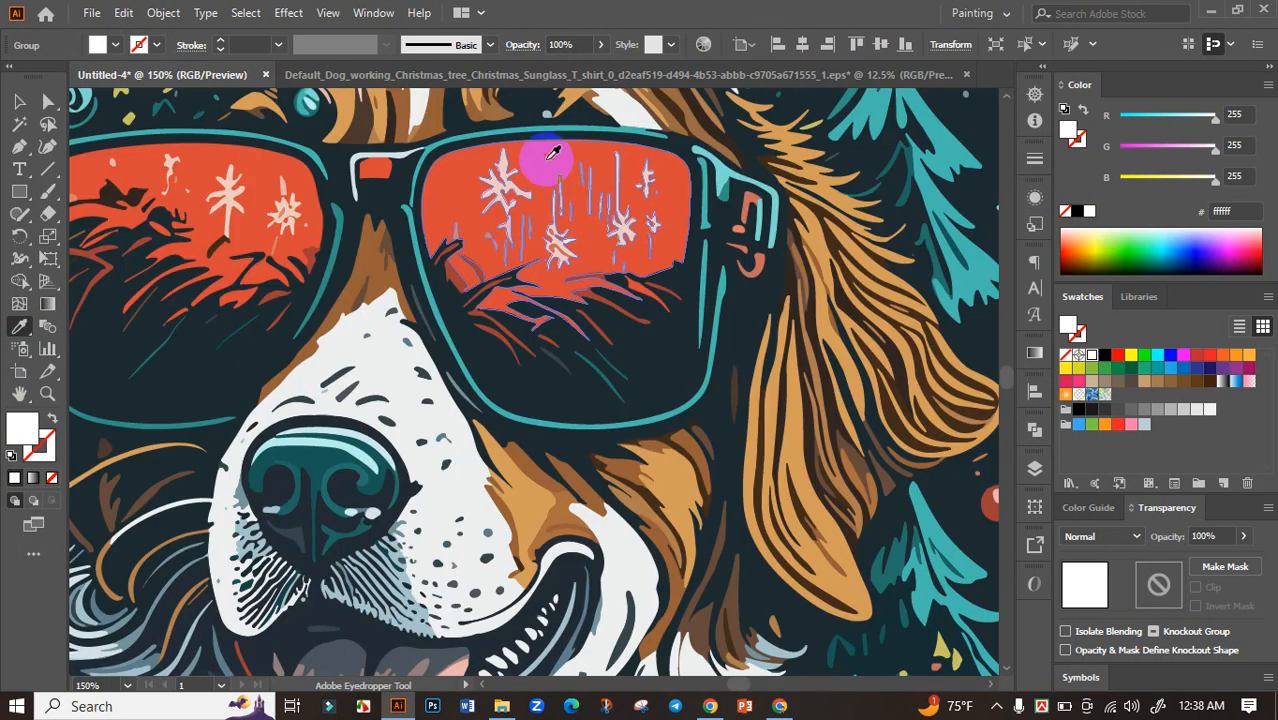
{"action": "left_click", "coordinate": [553, 153]}
{"action": "scroll", "coordinate": [228, 228], "scroll_direction": "down", "scroll_amount": 3}
{"action": "left_click", "coordinate": [19, 101]}
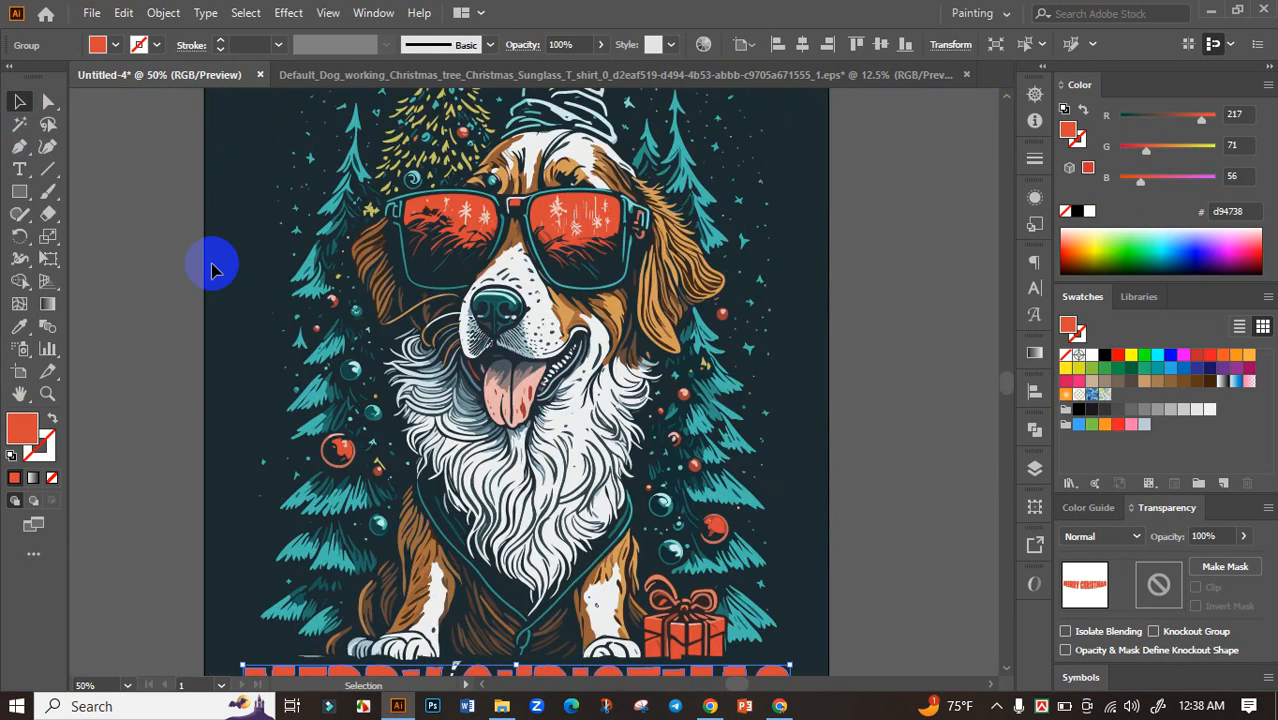
Shift the MERRY CHRISTMAS lettering's fill slightly toward red by setting its green value to 62
{"action": "scroll", "coordinate": [212, 268], "scroll_direction": "down", "scroll_amount": 2}
{"action": "left_click", "coordinate": [542, 508]}
{"action": "left_click", "coordinate": [485, 503]}
{"action": "scroll", "coordinate": [392, 512], "scroll_direction": "up", "scroll_amount": 2}
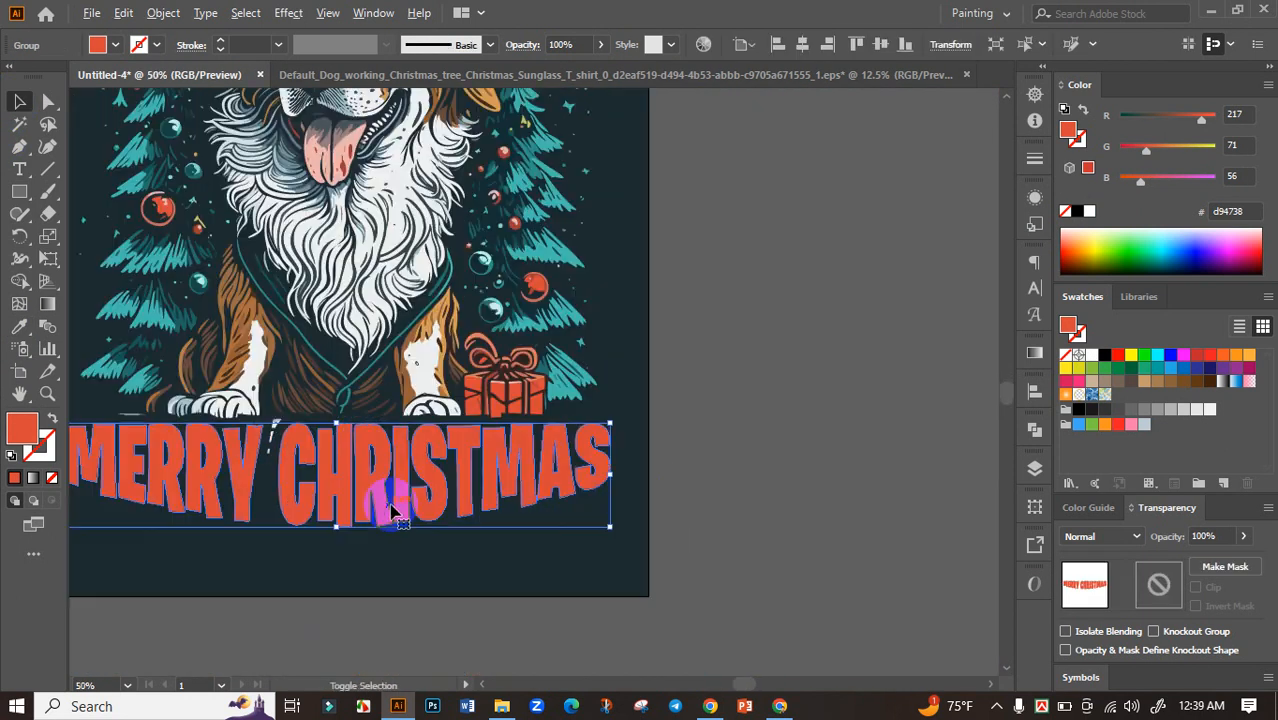
{"action": "double_click", "coordinate": [28, 428]}
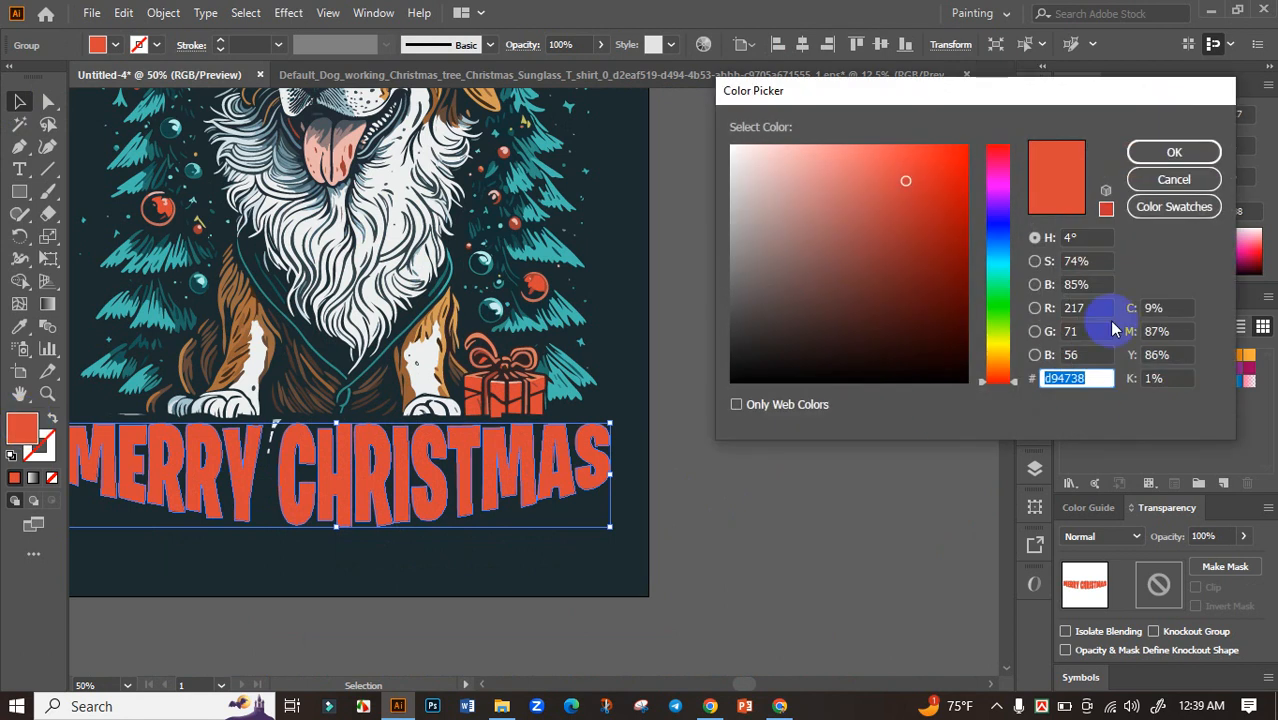
{"action": "left_click", "coordinate": [1167, 177]}
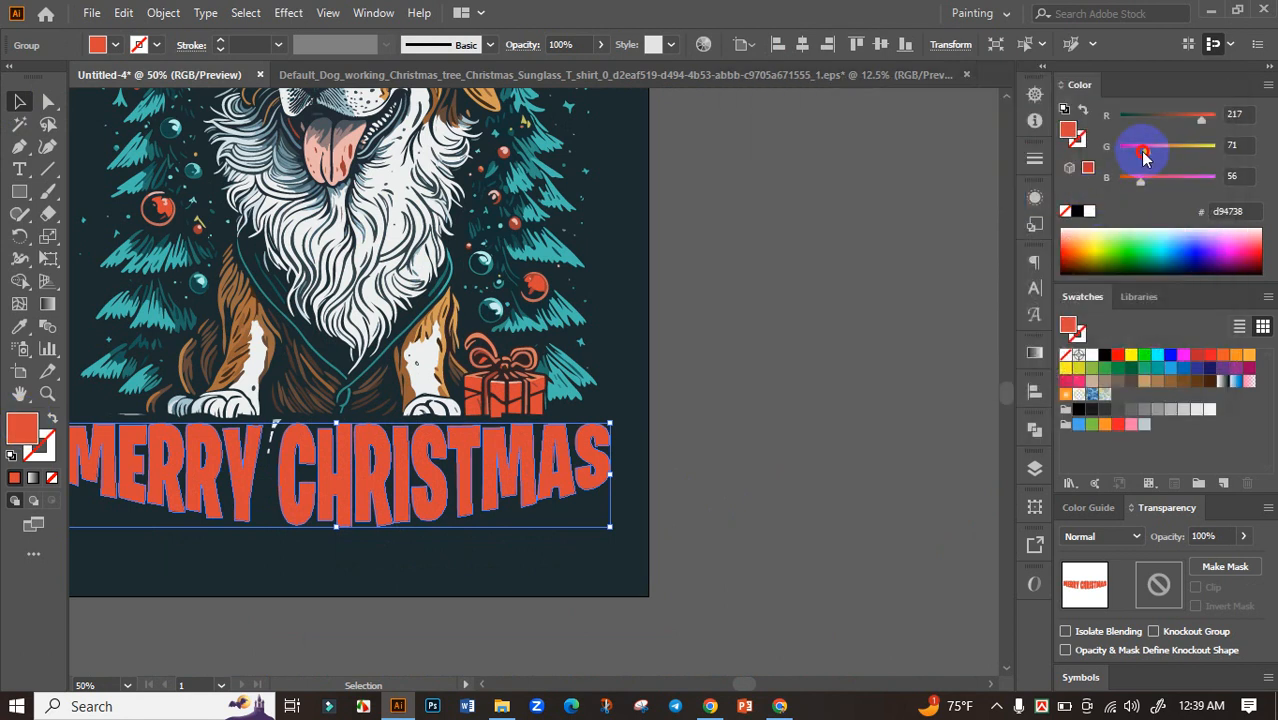
{"action": "mouse_move", "coordinate": [1143, 153]}
{"action": "left_mouse_down"}
{"action": "mouse_move", "coordinate": [1131, 156]}
{"action": "mouse_move", "coordinate": [1145, 150]}
{"action": "left_mouse_up"}
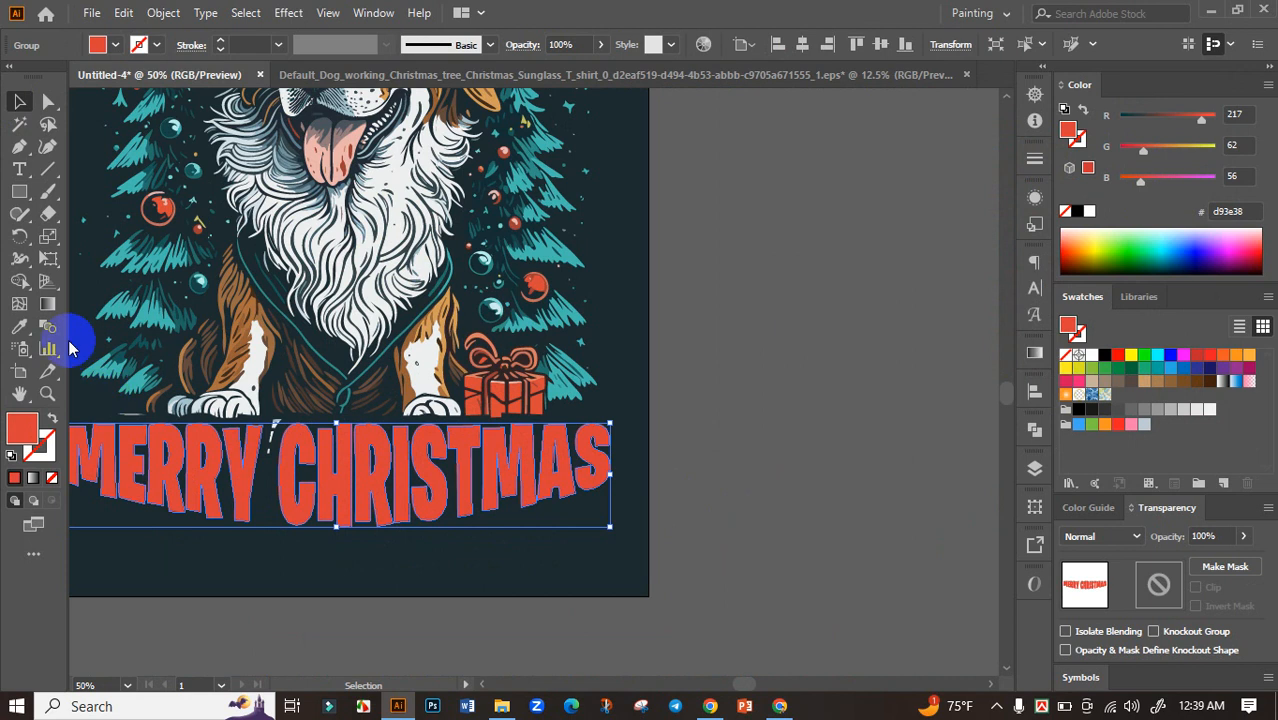
Resample the sunglasses lens color for the MERRY CHRISTMAS lettering and brighten the fill to #f9453d
{"action": "left_click", "coordinate": [19, 326]}
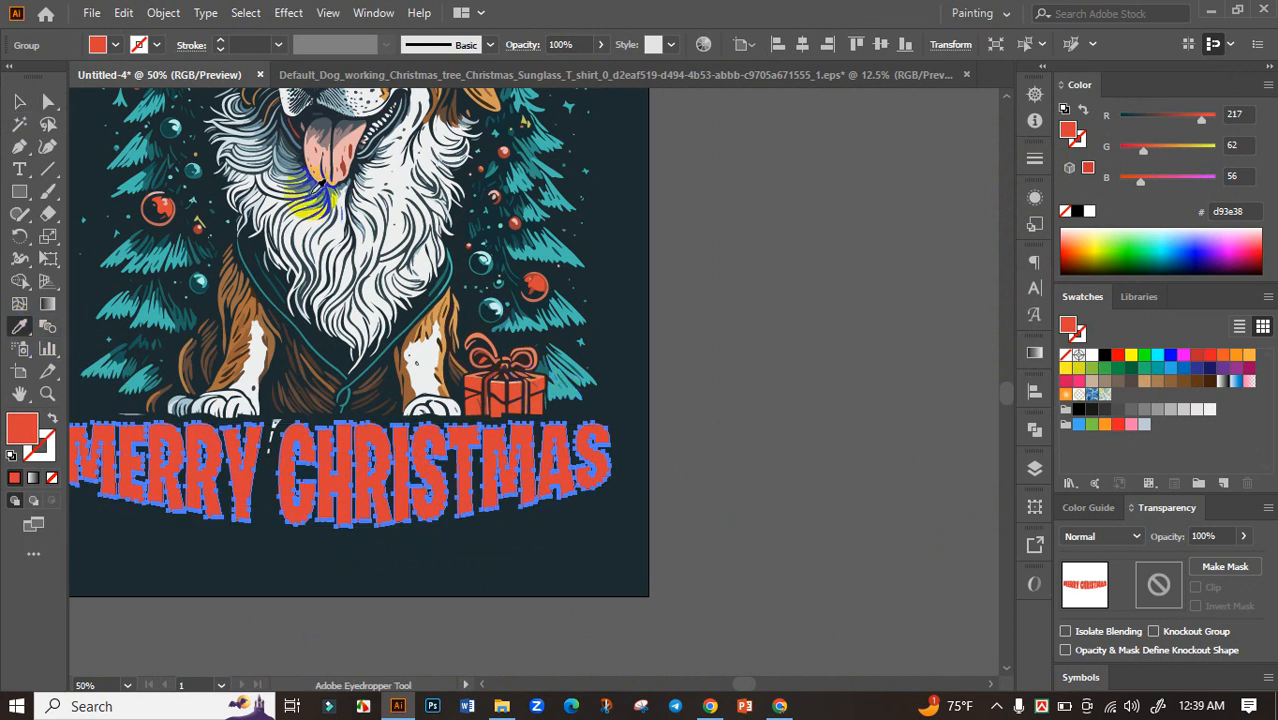
{"action": "scroll", "coordinate": [328, 260], "scroll_direction": "up", "scroll_amount": 4}
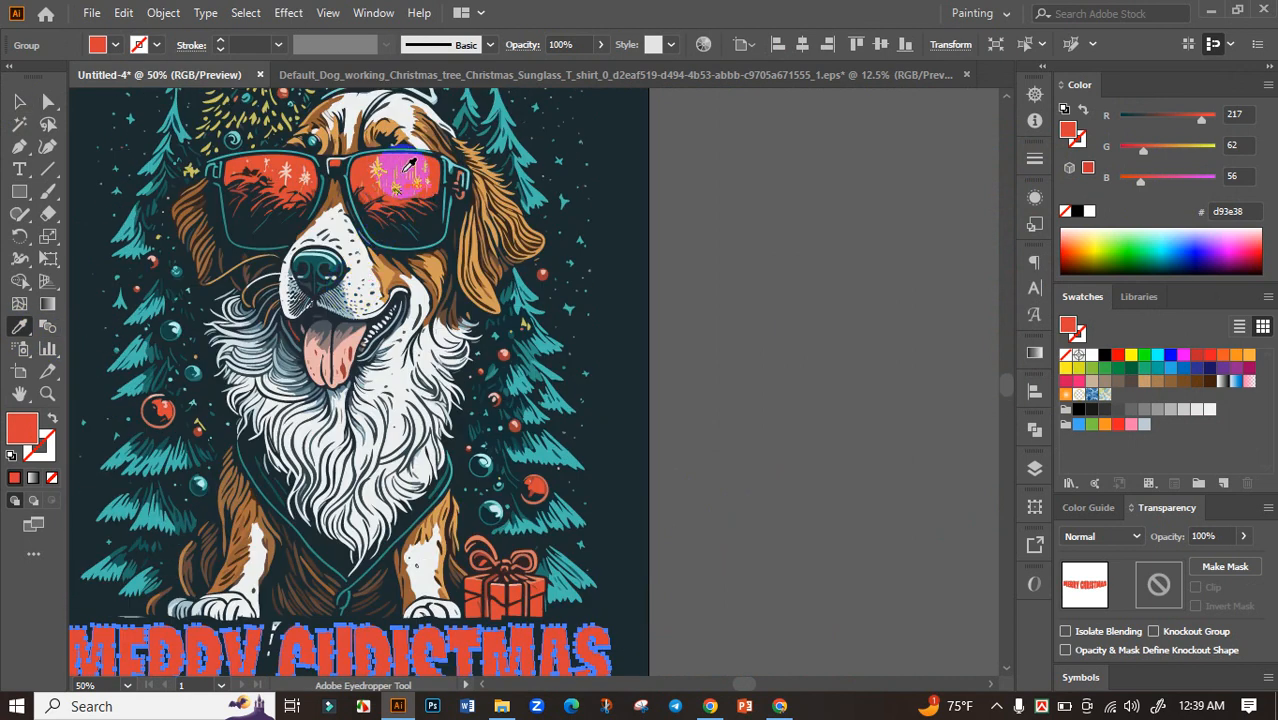
{"action": "double_click", "coordinate": [22, 428]}
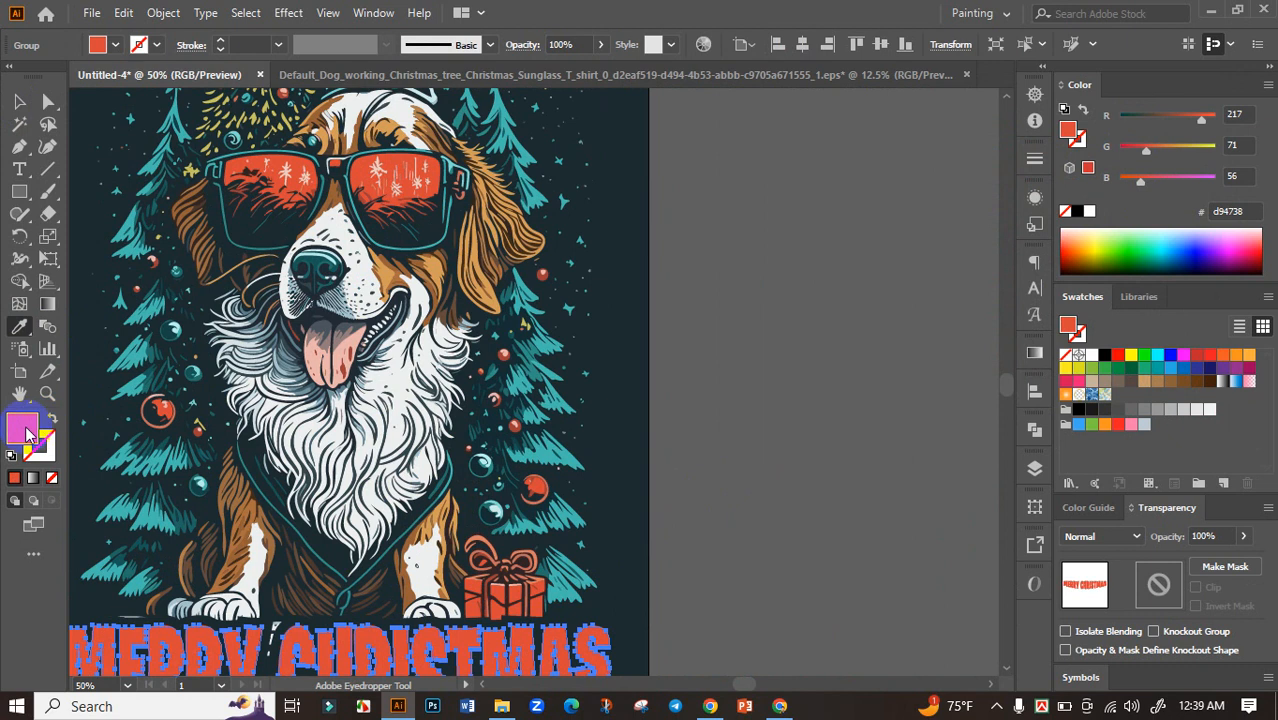
{"action": "left_click_drag", "start_coordinate": [905, 180], "coordinate": [908, 149]}
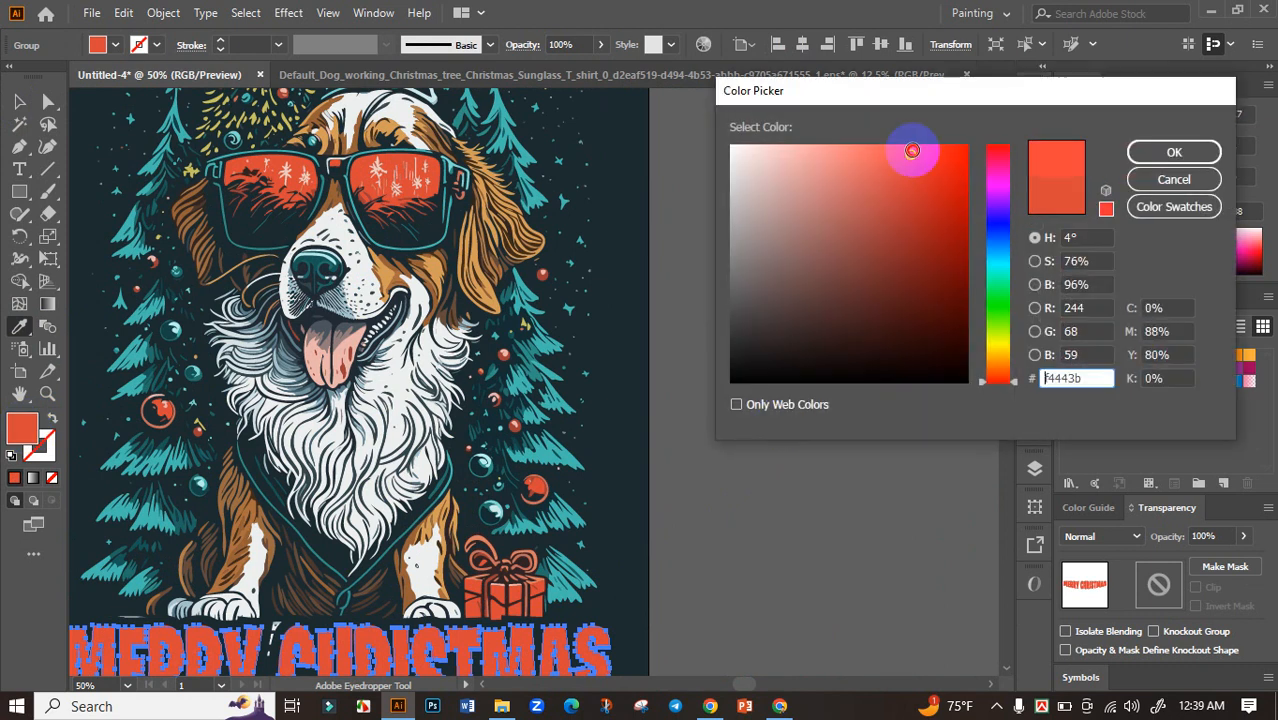
{"action": "left_click", "coordinate": [1147, 149]}
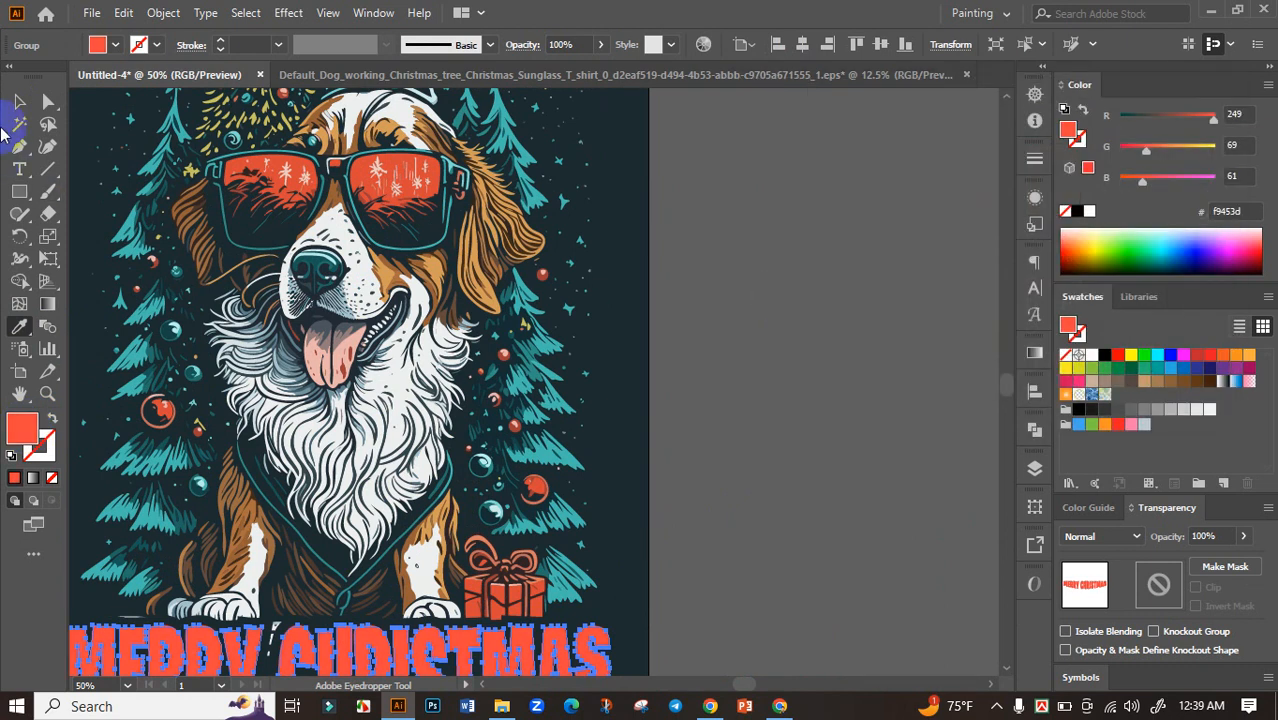
{"action": "left_click", "coordinate": [19, 101]}
{"action": "left_click", "coordinate": [810, 497]}
{"action": "scroll", "coordinate": [861, 345], "scroll_direction": "down", "scroll_amount": 3}
{"action": "scroll", "coordinate": [861, 345], "scroll_direction": "left", "scroll_amount": 2}
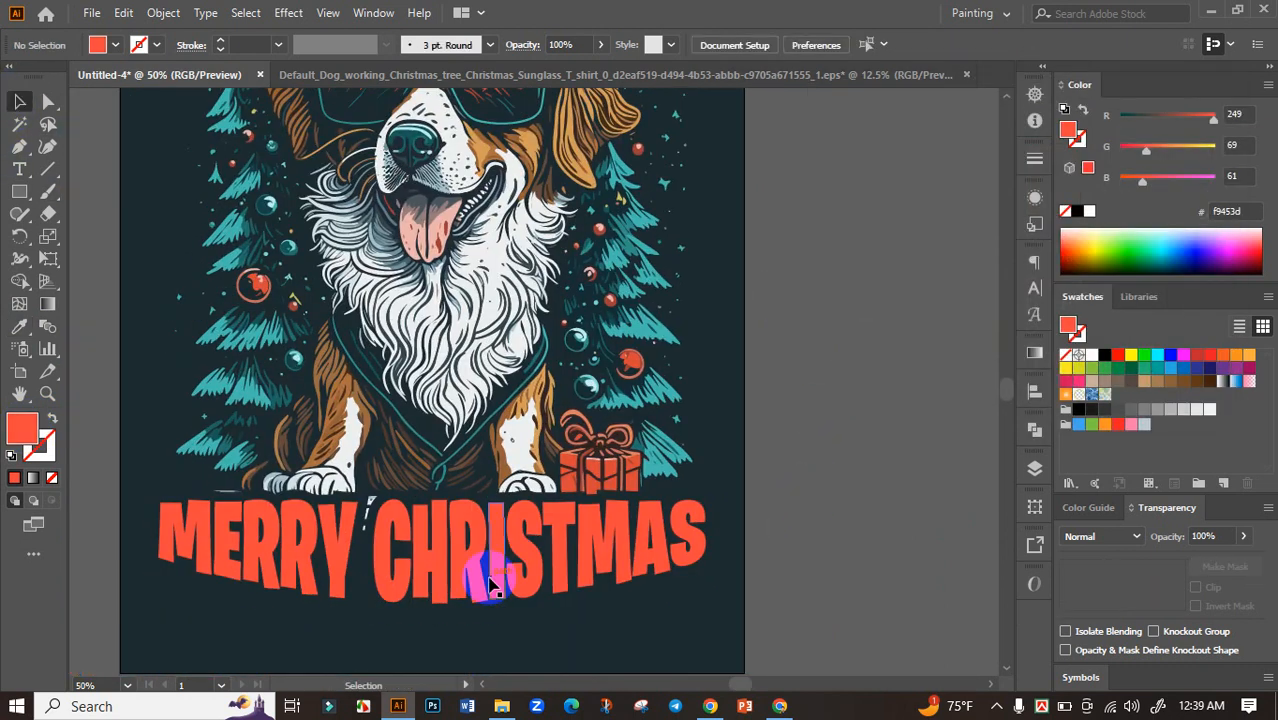
Change the MERRY CHRISTMAS lettering's fill to the more saturated orange-red #ff321d
{"action": "left_click", "coordinate": [336, 522]}
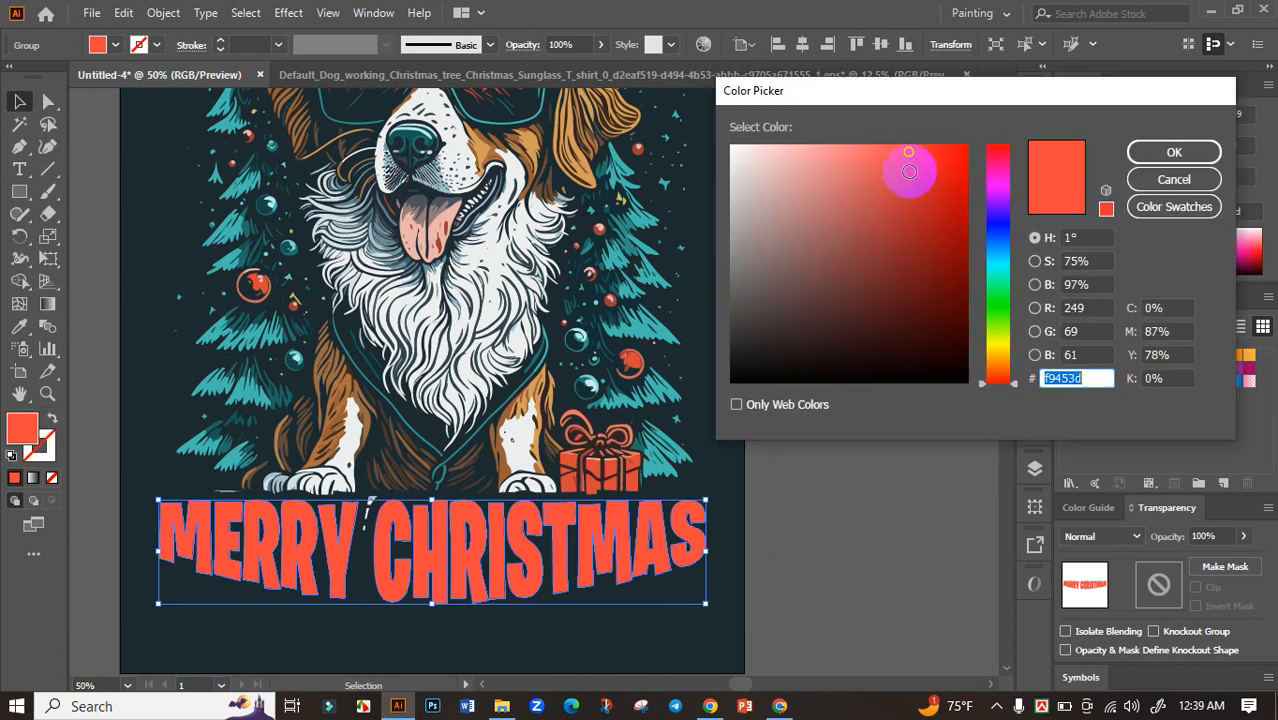
{"action": "left_click_drag", "start_coordinate": [907, 171], "coordinate": [944, 141]}
{"action": "left_click", "coordinate": [1003, 384]}
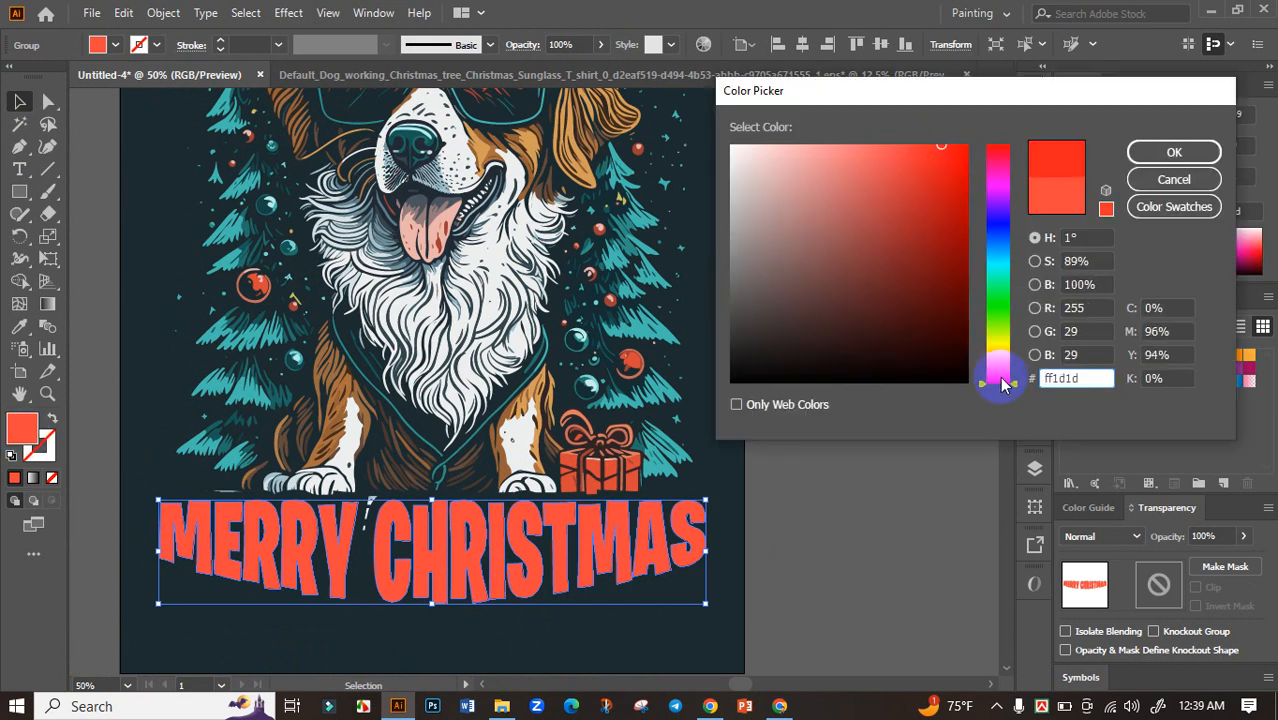
{"action": "left_click_drag", "start_coordinate": [1010, 382], "coordinate": [1011, 371]}
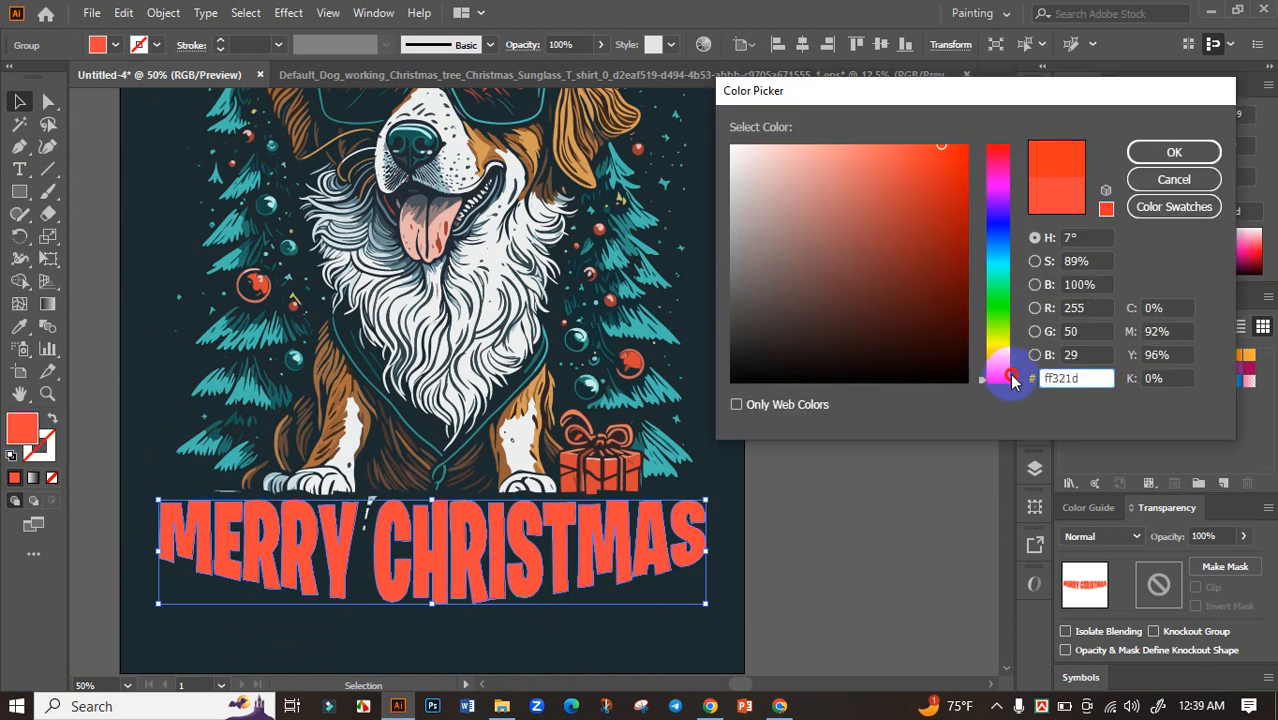
{"action": "left_click", "coordinate": [1174, 155]}
{"action": "left_click", "coordinate": [814, 425]}
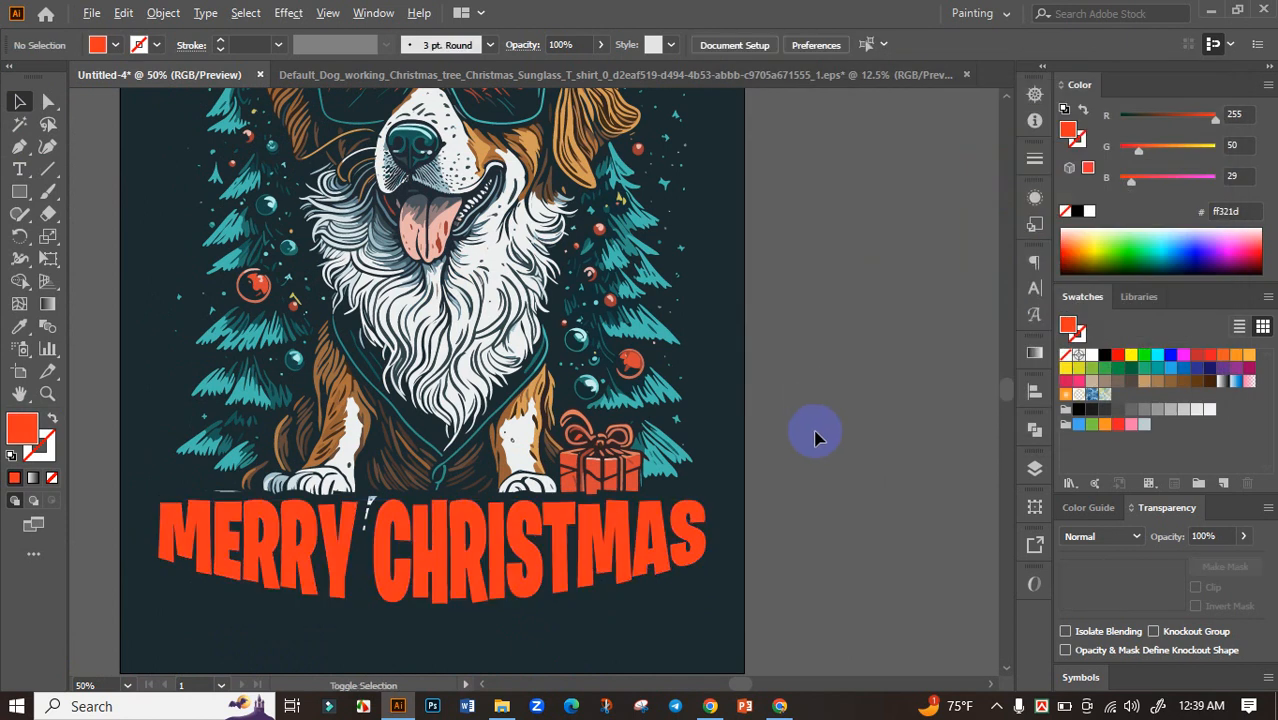
Recolor the DOGGONE lettering with the off-white #edf0f0 sampled from the dog artwork
{"action": "key", "text": "ctrl+minus"}
{"action": "scroll", "coordinate": [821, 533], "scroll_direction": "up", "scroll_amount": 2}
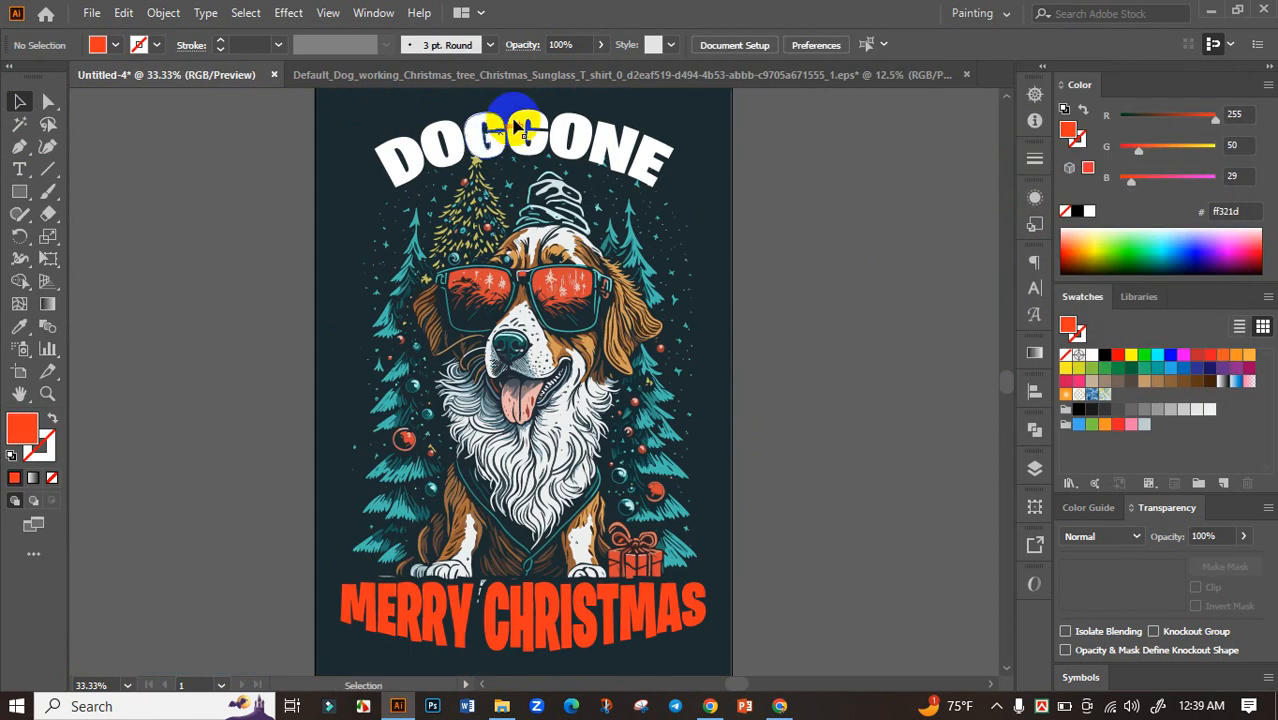
{"action": "left_click", "coordinate": [517, 128]}
{"action": "left_click", "coordinate": [19, 326]}
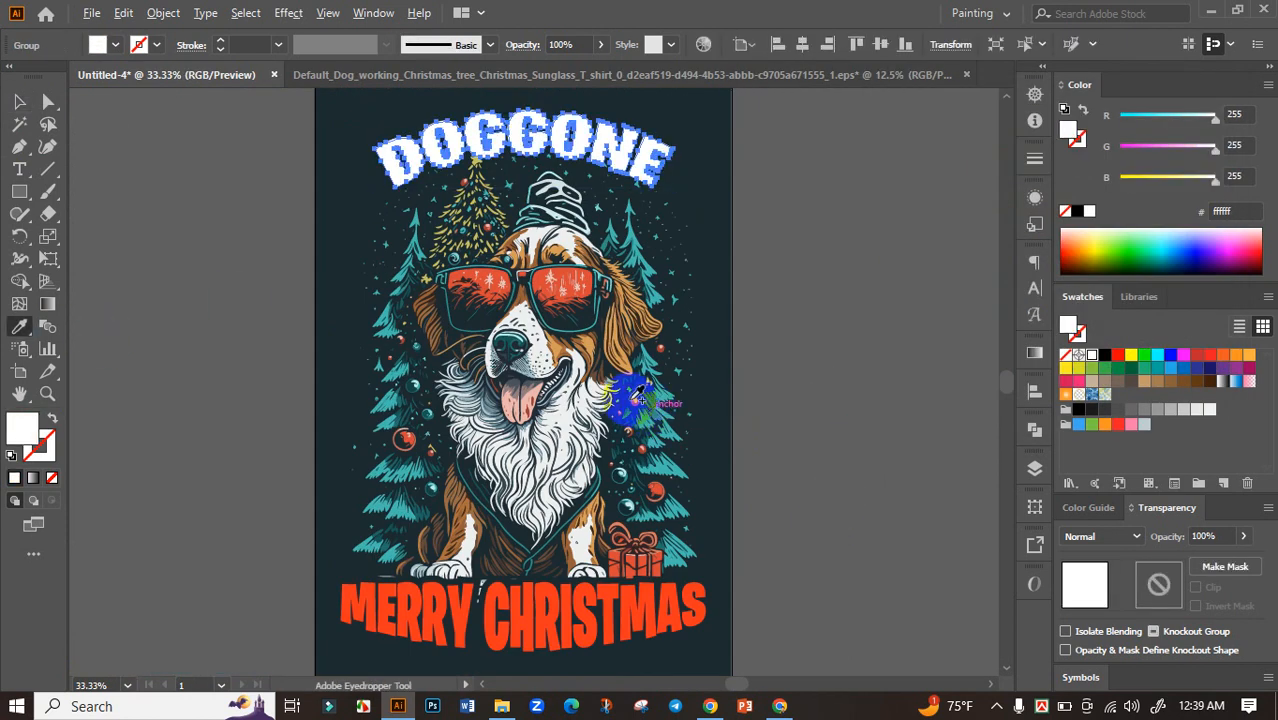
{"action": "scroll", "coordinate": [635, 401], "scroll_direction": "up", "scroll_amount": 4}
{"action": "left_click", "coordinate": [165, 131]}
{"action": "scroll", "coordinate": [506, 350], "scroll_direction": "down", "scroll_amount": 4}
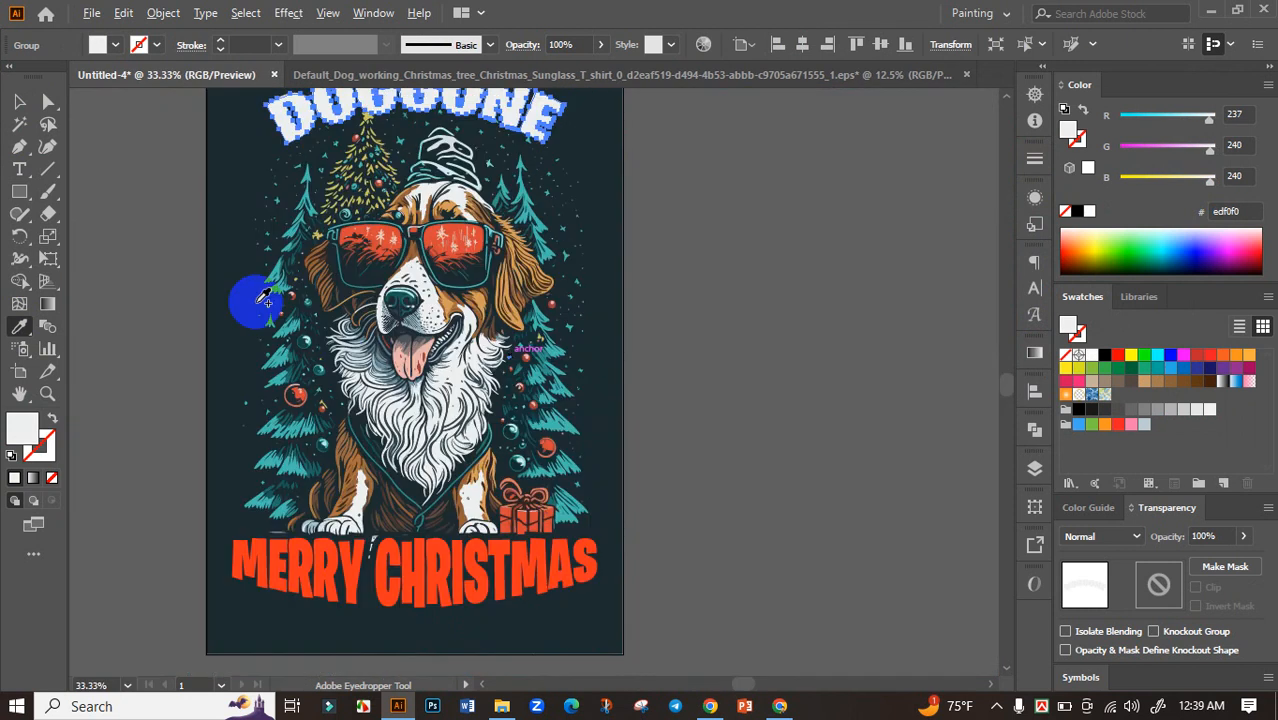
{"action": "left_click", "coordinate": [19, 101]}
{"action": "left_click", "coordinate": [665, 300]}
{"action": "left_click_drag", "start_coordinate": [693, 300], "coordinate": [724, 362]}
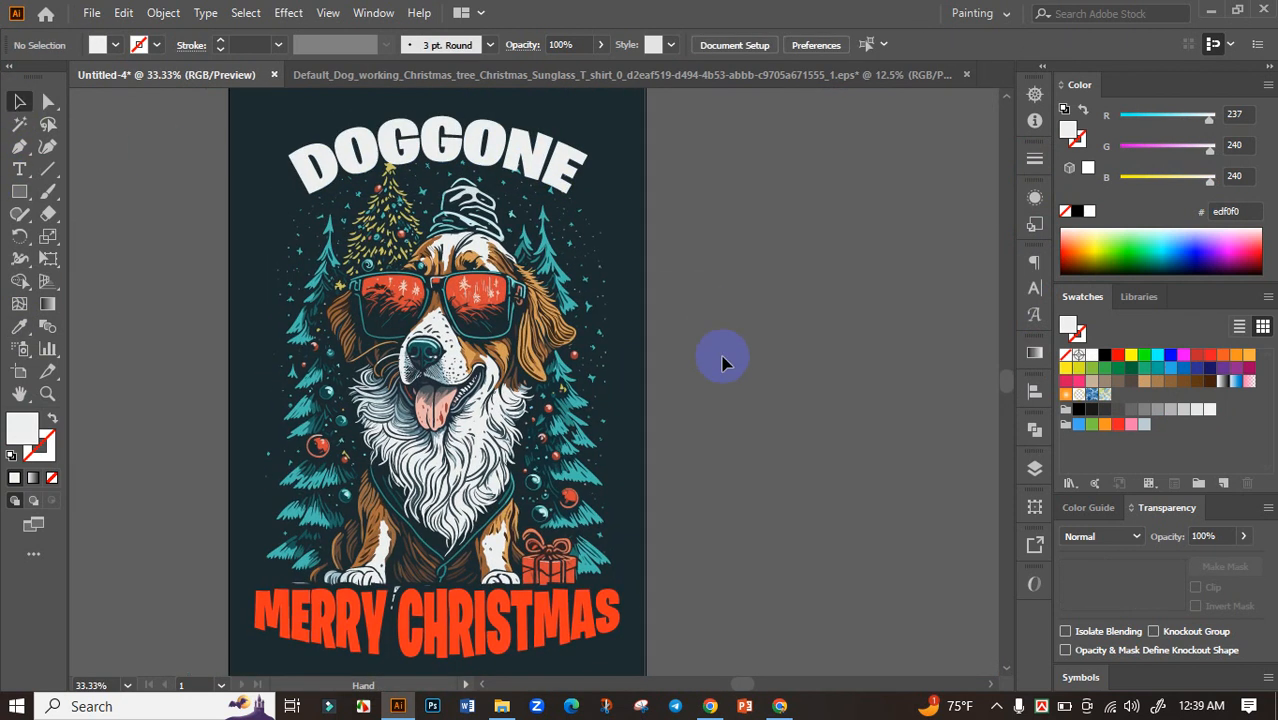
Recolor the MERRY CHRISTMAS lettering with the teal #47bcb2 sampled from the pine tree branches
{"action": "scroll", "coordinate": [724, 362], "scroll_direction": "down", "scroll_amount": 1}
{"action": "scroll", "coordinate": [760, 390], "scroll_direction": "down", "scroll_amount": 1}
{"action": "left_click", "coordinate": [600, 508]}
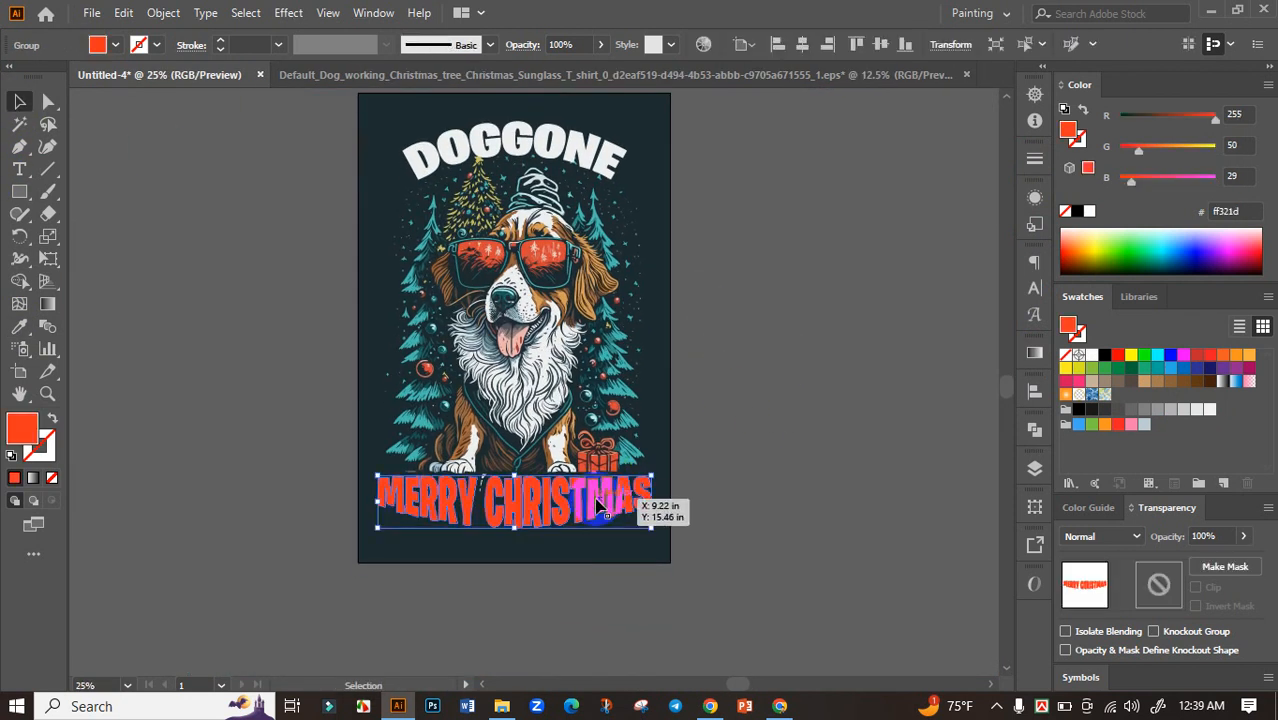
{"action": "scroll", "coordinate": [605, 512], "scroll_direction": "up", "scroll_amount": 1}
{"action": "left_click", "coordinate": [27, 330]}
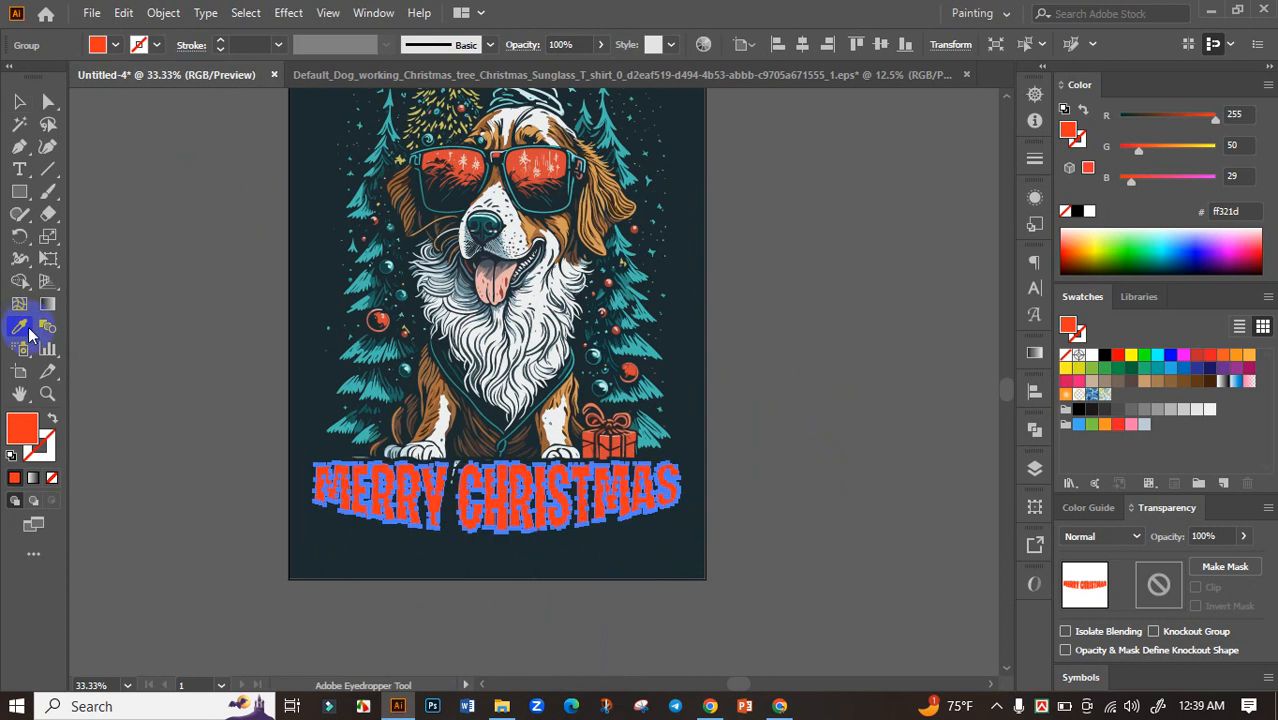
{"action": "scroll", "coordinate": [525, 292], "scroll_direction": "up", "scroll_amount": 3}
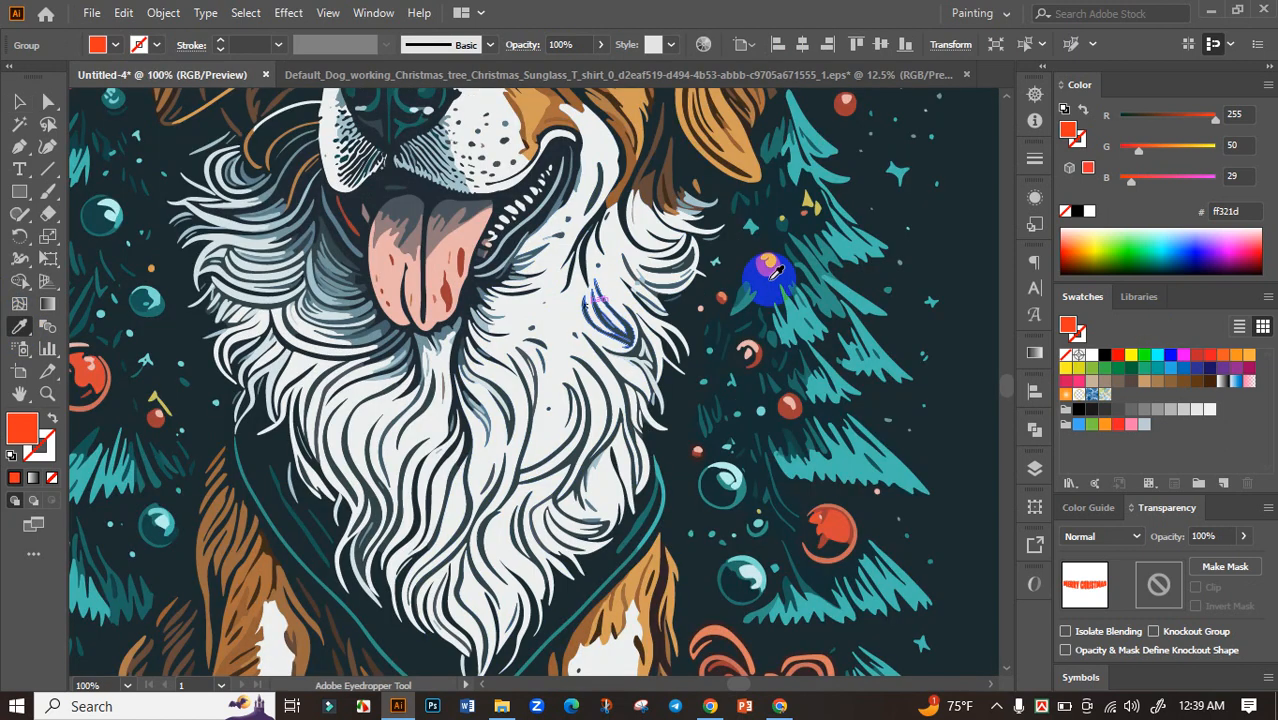
{"action": "left_click", "coordinate": [868, 240]}
{"action": "scroll", "coordinate": [855, 257], "scroll_direction": "down", "scroll_amount": 4}
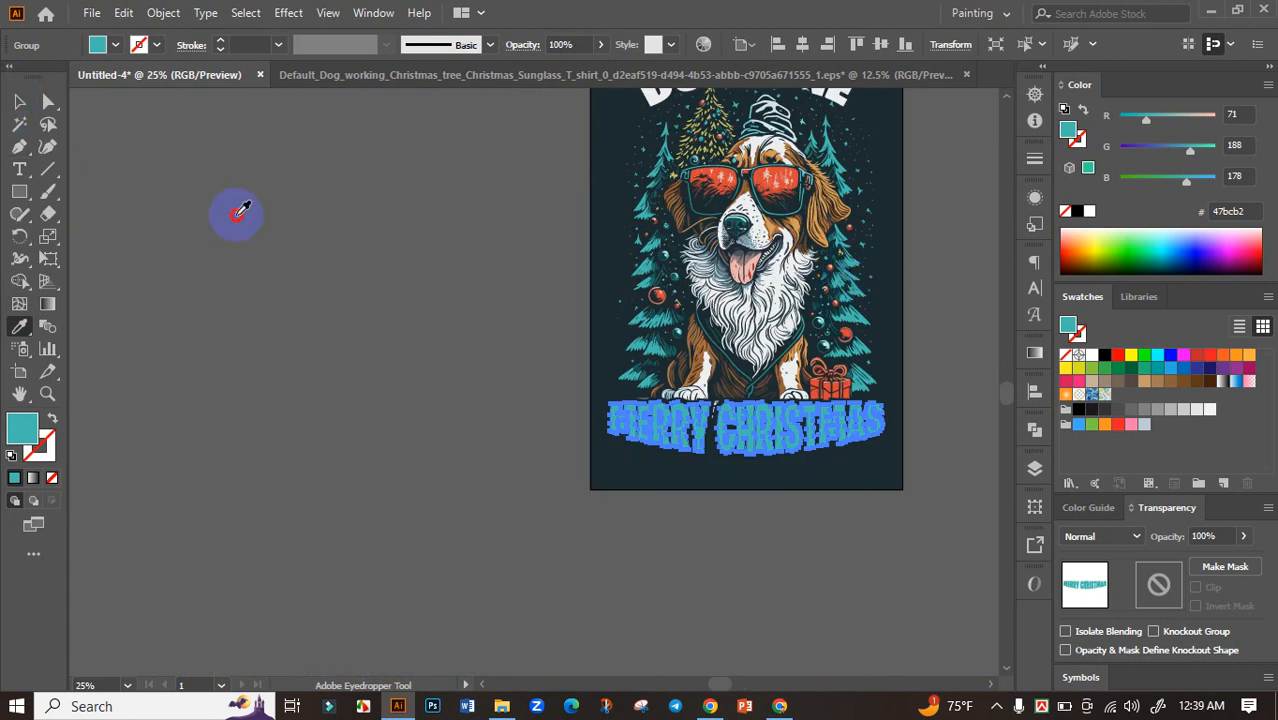
{"action": "left_click", "coordinate": [240, 210]}
{"action": "scroll", "coordinate": [870, 335], "scroll_direction": "up", "scroll_amount": 4}
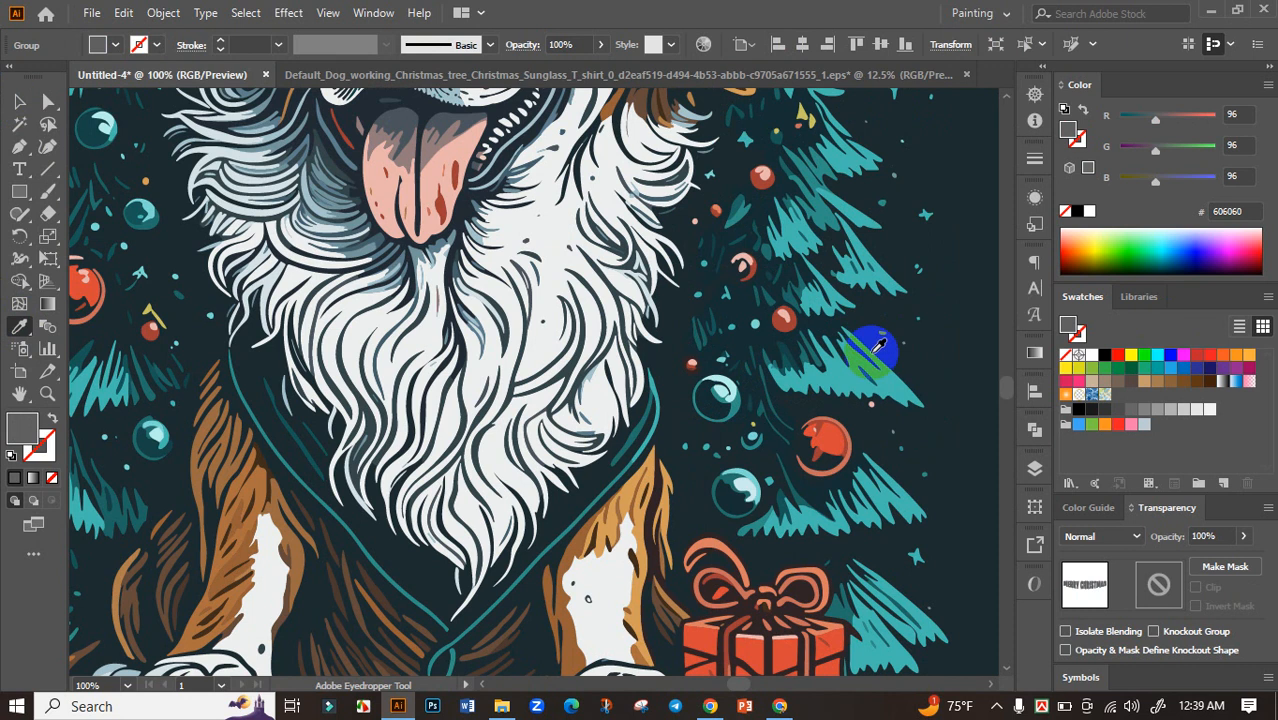
{"action": "left_click", "coordinate": [888, 368]}
{"action": "scroll", "coordinate": [885, 380], "scroll_direction": "down", "scroll_amount": 4}
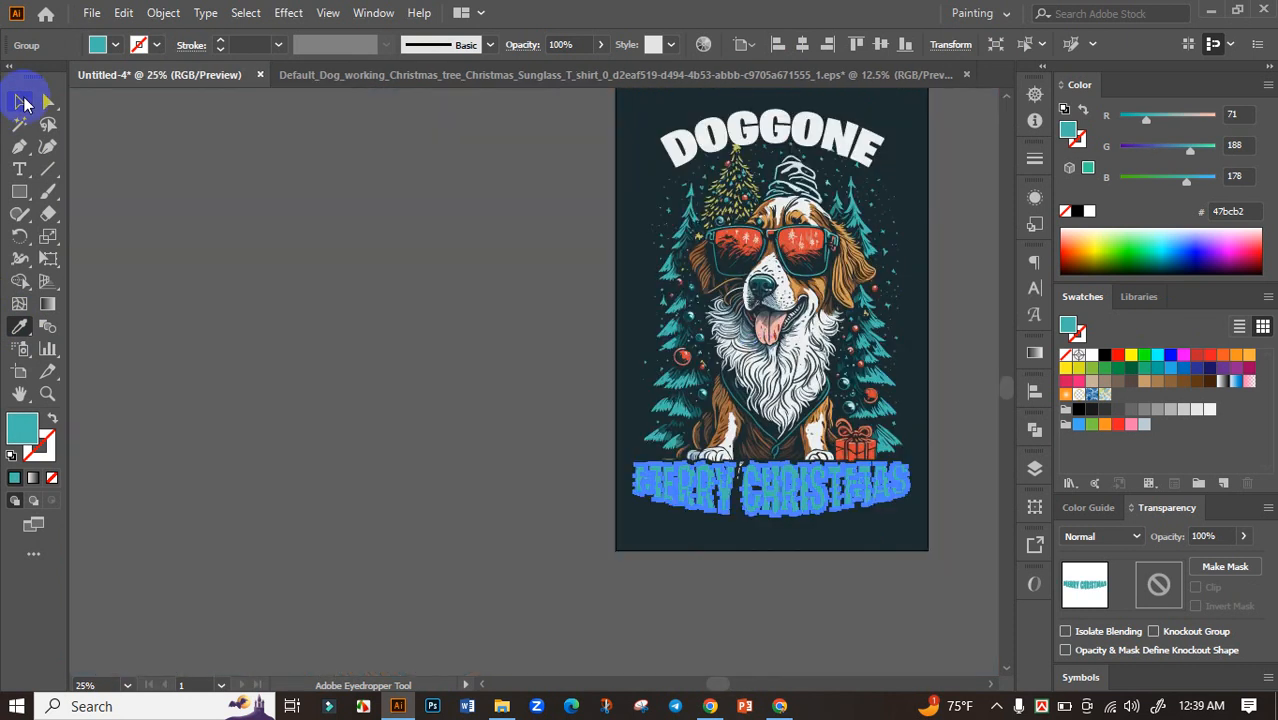
{"action": "left_click", "coordinate": [23, 102]}
{"action": "left_click", "coordinate": [380, 262]}
Group the dog artwork with both lettering pieces and enlarge the group proportionally to nearly the artboard's full width
{"action": "left_click_drag", "start_coordinate": [434, 280], "coordinate": [246, 322]}
{"action": "left_click_drag", "start_coordinate": [339, 208], "coordinate": [351, 222]}
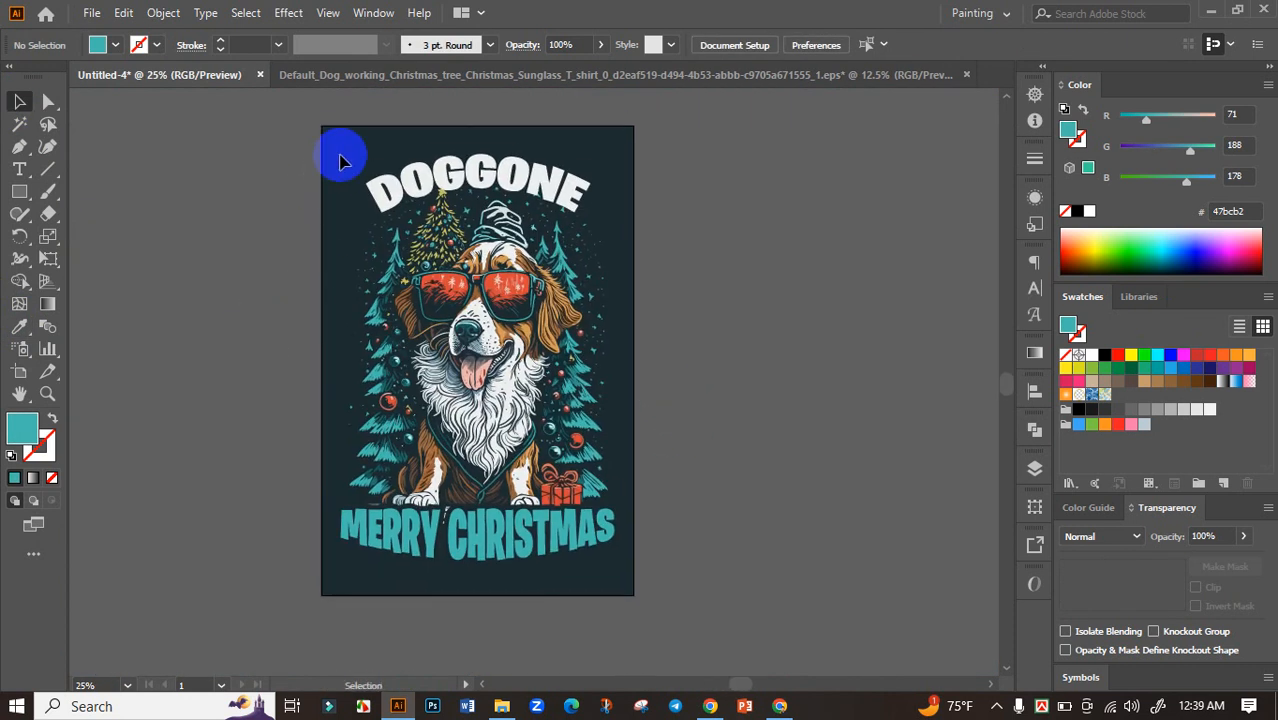
{"action": "left_click_drag", "start_coordinate": [340, 162], "coordinate": [724, 614]}
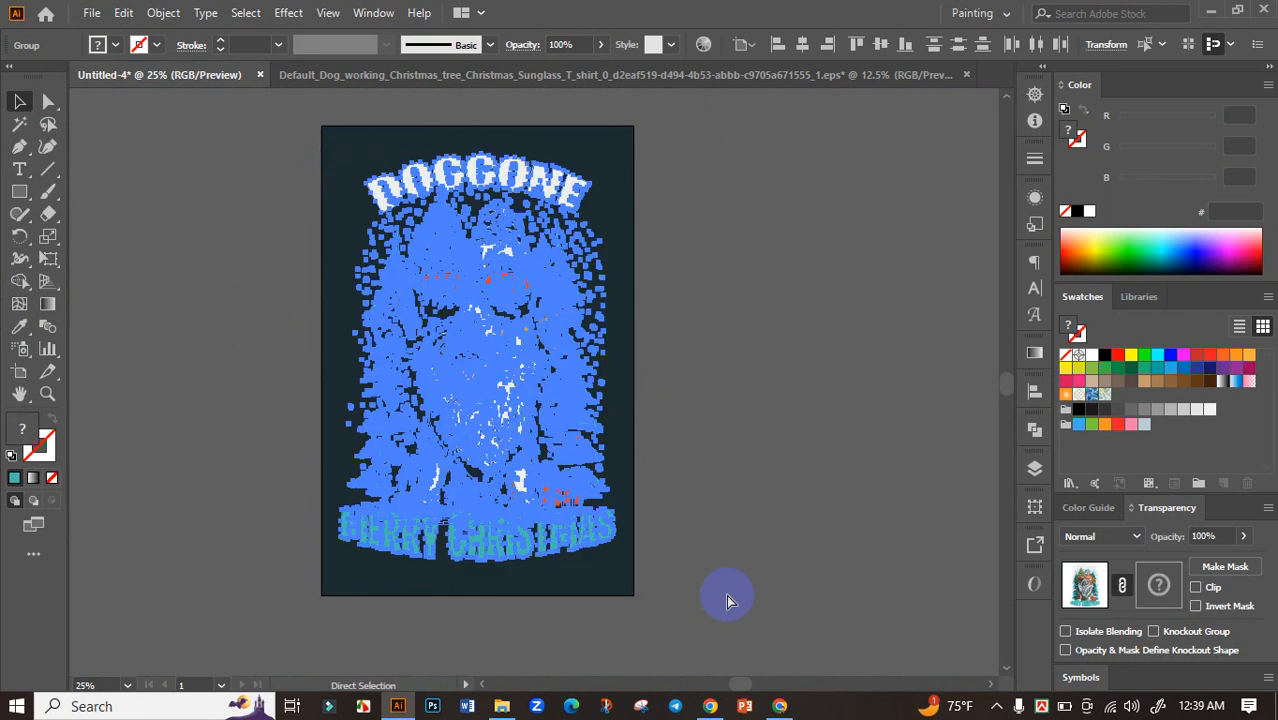
{"action": "key", "text": "ctrl+g"}
{"action": "left_click_drag", "start_coordinate": [616, 562], "coordinate": [632, 582]}
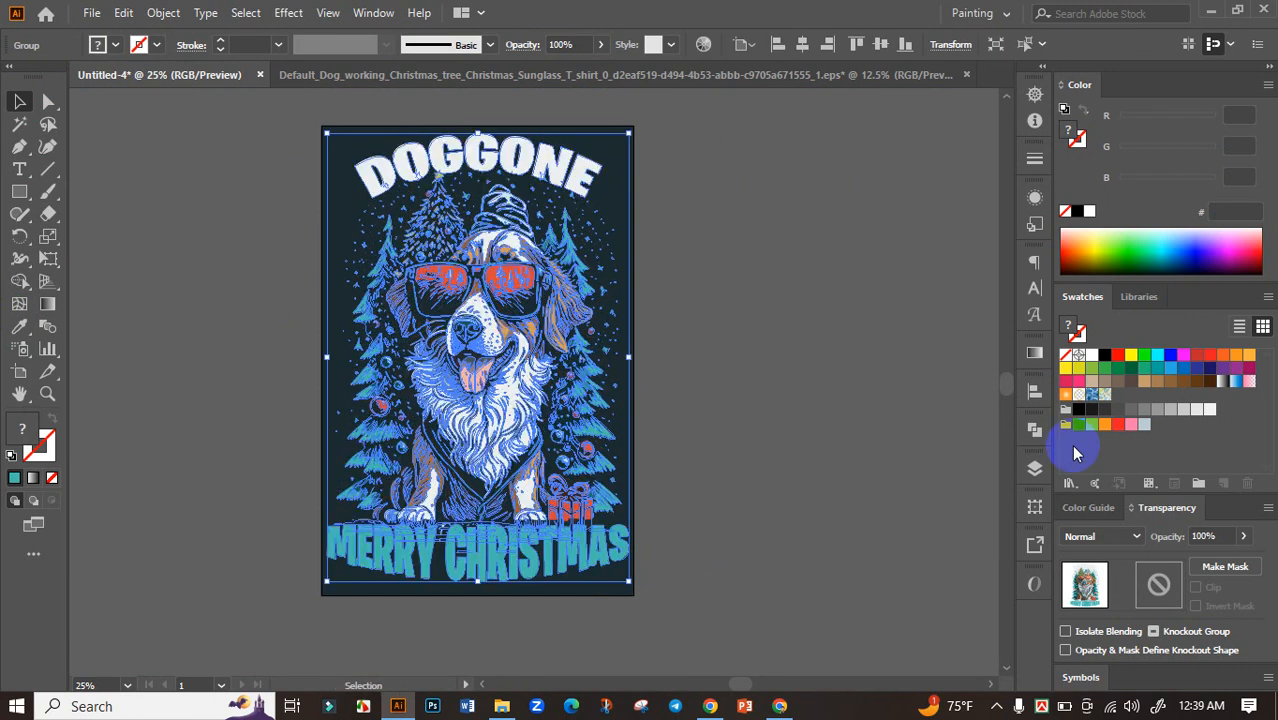
Center the grouped design vertically on the artboard and deselect it
{"action": "left_click", "coordinate": [1035, 391]}
{"action": "left_click", "coordinate": [980, 383]}
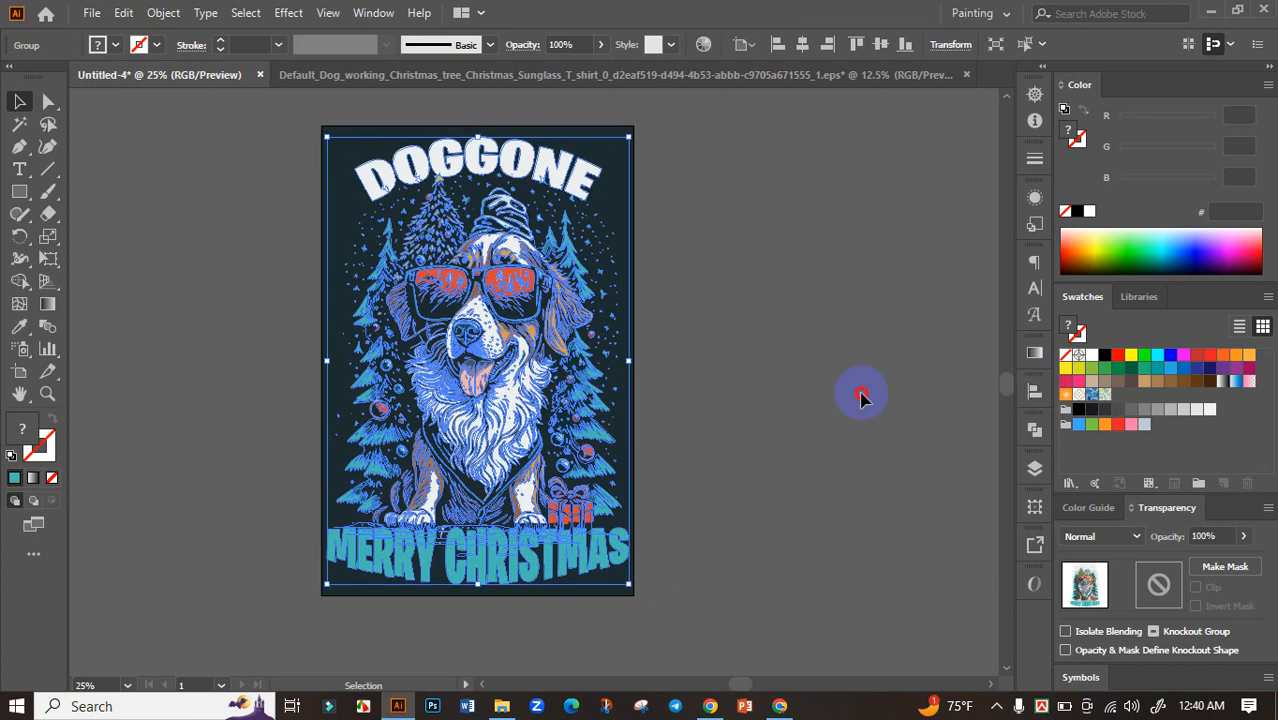
{"action": "left_click", "coordinate": [862, 394]}
{"action": "scroll", "coordinate": [770, 422], "scroll_direction": "down", "scroll_amount": 1}
{"action": "left_click_drag", "start_coordinate": [756, 428], "coordinate": [742, 475]}
{"action": "scroll", "coordinate": [585, 450], "scroll_direction": "up", "scroll_amount": 1}
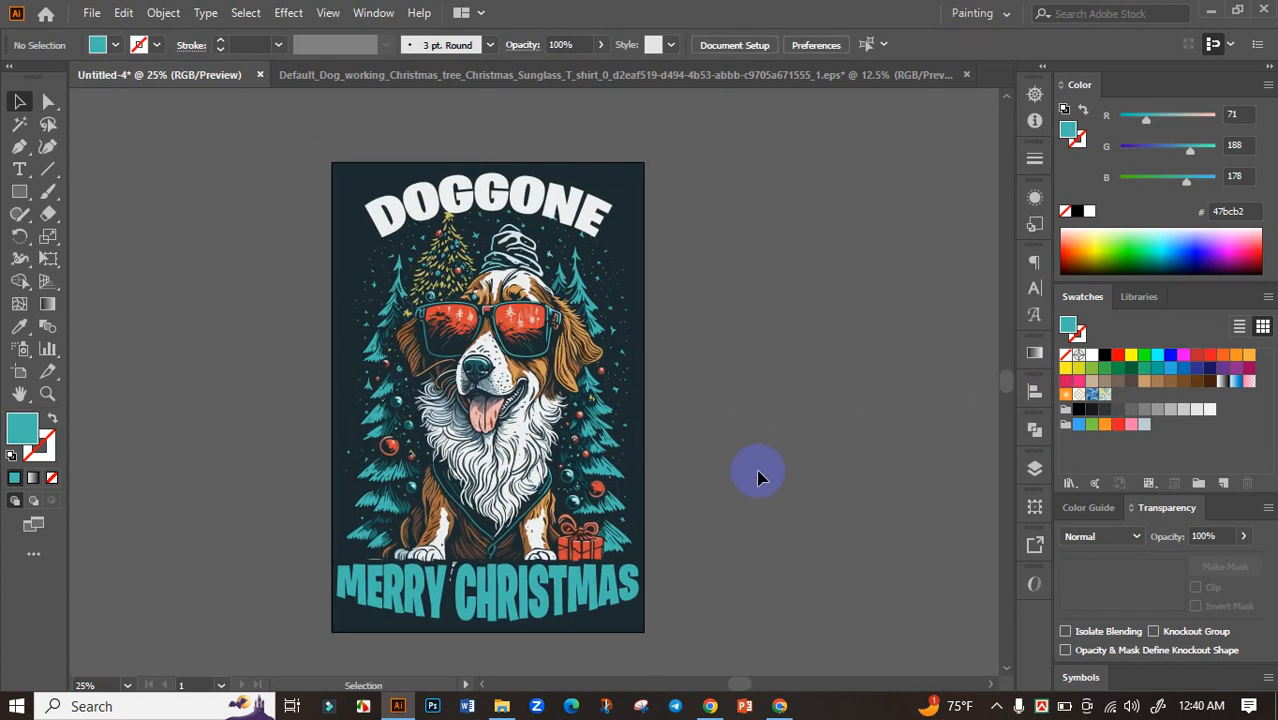